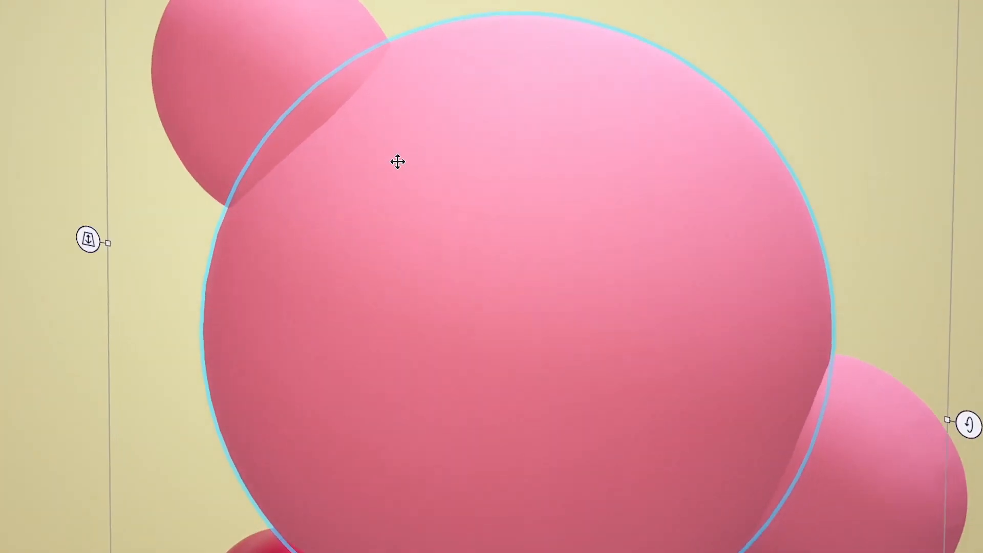
- Inspect the pink round model and the red-haired character from several angles, moving in on the character's face
{"action": "right_click_drag", "start_coordinate": [786, 128], "coordinate": [825, 173]}
{"action": "left_click", "coordinate": [656, 224]}
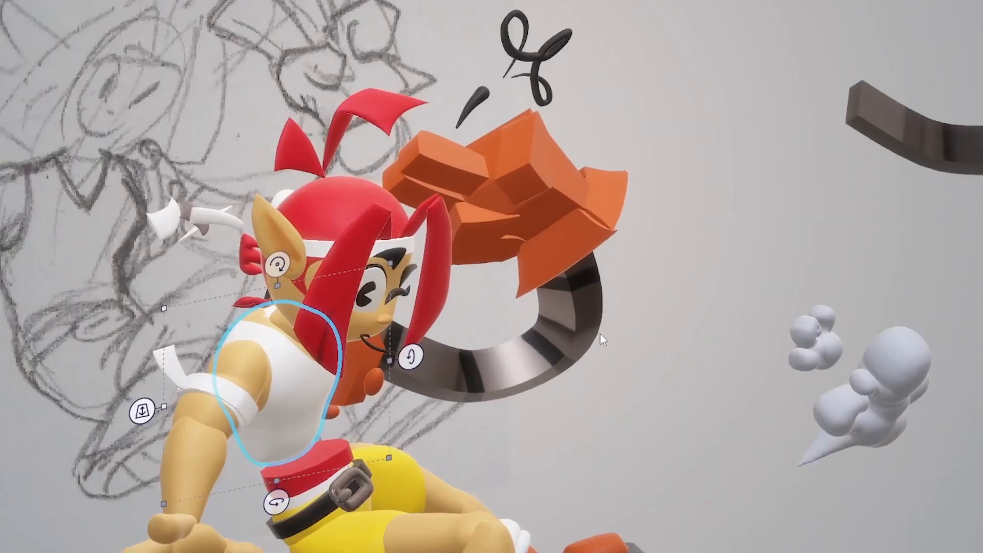
{"action": "mouse_move", "coordinate": [600, 333]}
{"action": "middle_mouse_down"}
{"action": "mouse_move", "coordinate": [628, 365]}
{"action": "mouse_move", "coordinate": [551, 316]}
{"action": "mouse_move", "coordinate": [538, 294]}
{"action": "mouse_move", "coordinate": [581, 278]}
{"action": "middle_mouse_up"}
{"action": "left_click", "coordinate": [329, 220]}
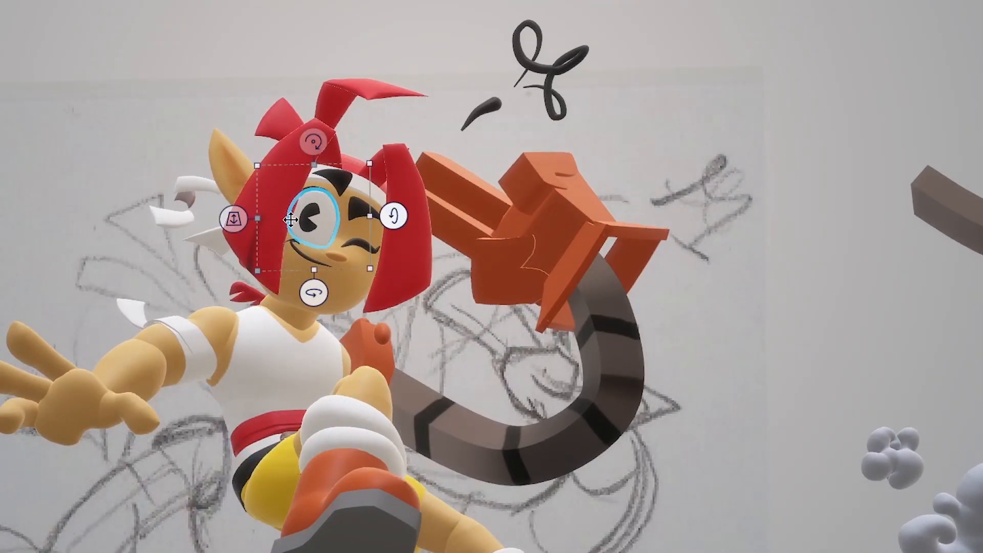
{"action": "scroll", "coordinate": [330, 221], "scroll_direction": "up", "scroll_amount": 5}
{"action": "double_click", "coordinate": [346, 231]}
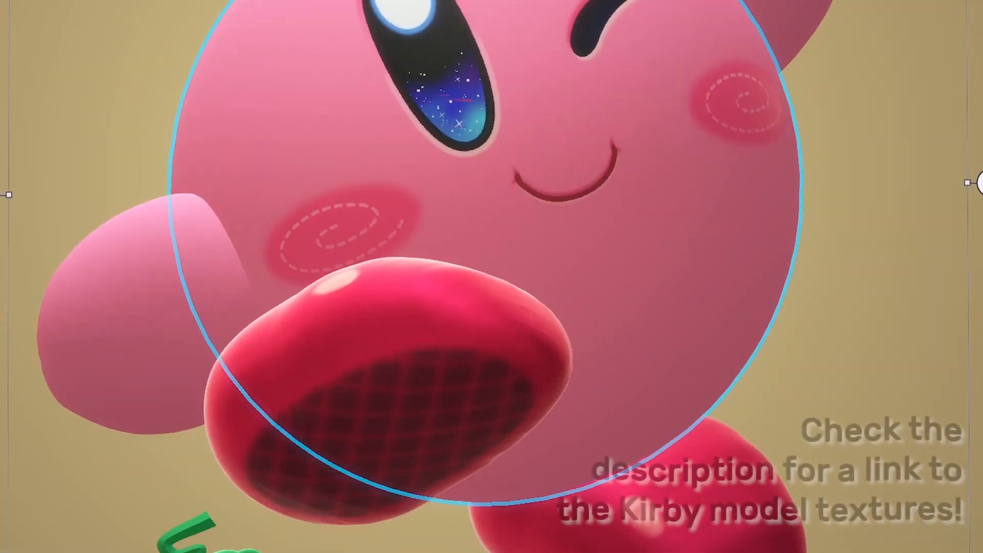
- Examine Kirby's textured red foot, the tomato marked with an M and the gold star wand up close
{"action": "left_click", "coordinate": [383, 336]}
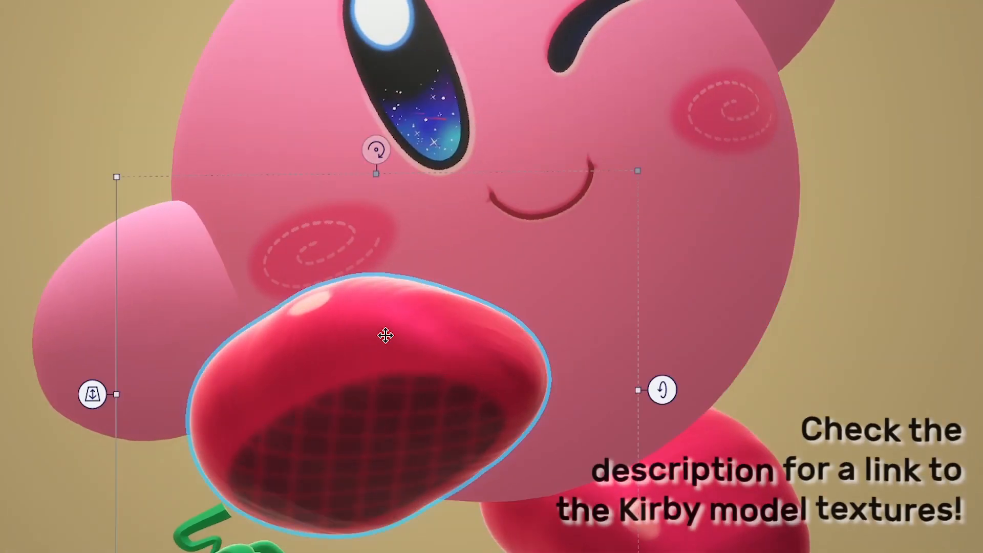
{"action": "middle_click_drag", "start_coordinate": [383, 336], "coordinate": [471, 147]}
{"action": "scroll", "coordinate": [349, 327], "scroll_direction": "up", "scroll_amount": 6}
{"action": "left_click", "coordinate": [346, 324]}
{"action": "right_click", "coordinate": [260, 206]}
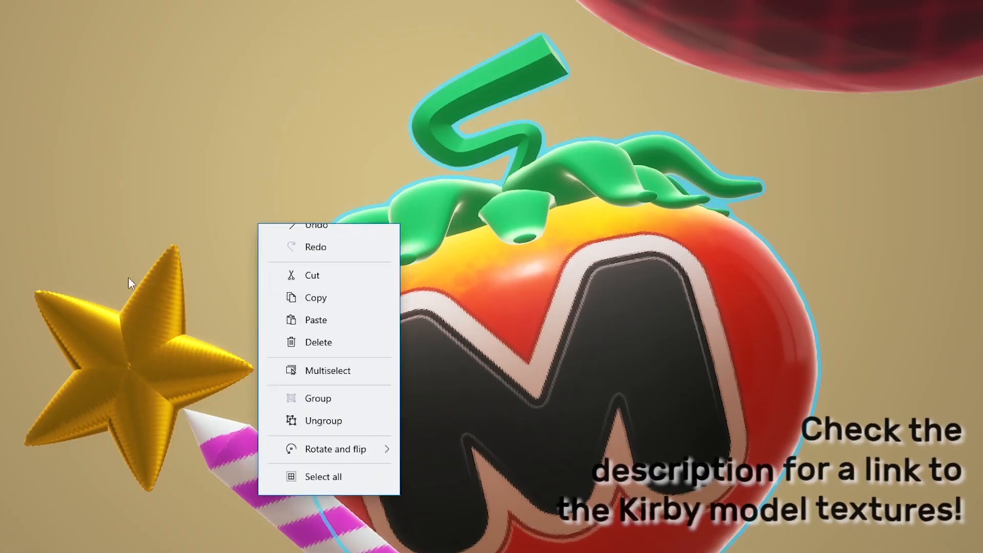
{"action": "right_click", "coordinate": [1, 41]}
{"action": "left_click", "coordinate": [72, 353]}
{"action": "left_click", "coordinate": [77, 355]}
{"action": "middle_click_drag", "start_coordinate": [140, 358], "coordinate": [324, 185]}
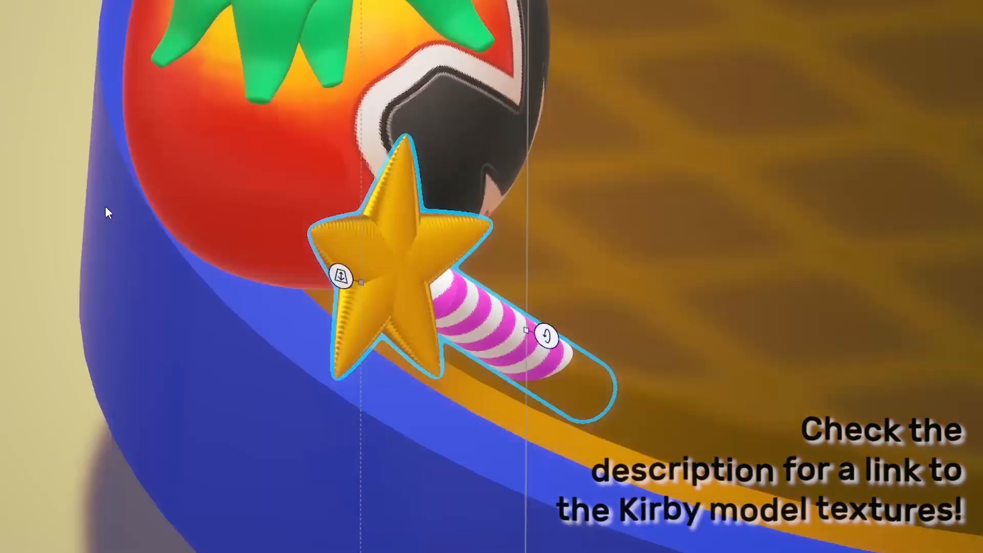
{"action": "right_click_drag", "start_coordinate": [105, 206], "coordinate": [48, 226]}
{"action": "scroll", "coordinate": [432, 156], "scroll_direction": "down", "scroll_amount": 3}
- Examine Kirby's winking face and the green character with goggles from different distances and angles
{"action": "middle_click_drag", "start_coordinate": [757, 20], "coordinate": [351, 246]}
{"action": "scroll", "coordinate": [351, 246], "scroll_direction": "up", "scroll_amount": 2}
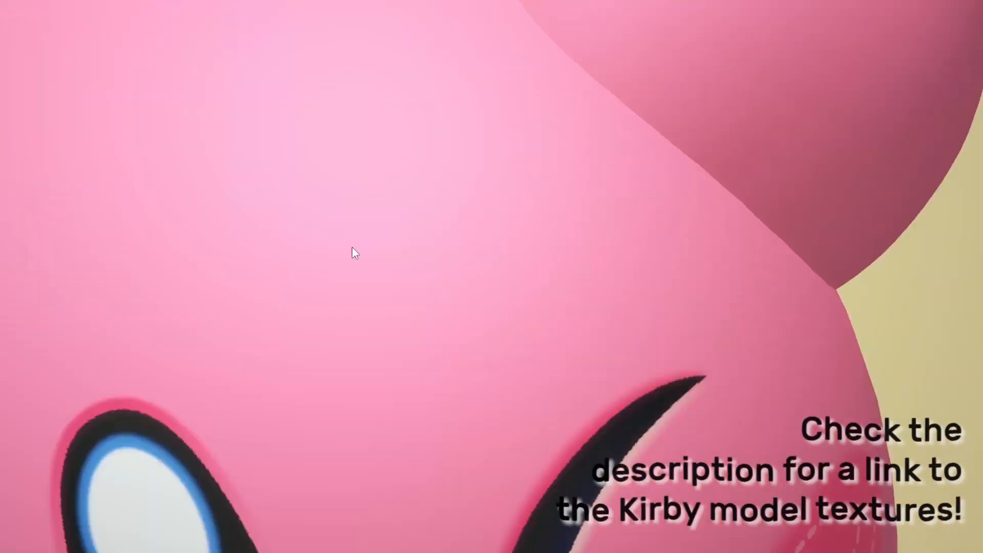
{"action": "scroll", "coordinate": [362, 230], "scroll_direction": "down", "scroll_amount": 3}
{"action": "scroll", "coordinate": [345, 311], "scroll_direction": "up", "scroll_amount": 3}
{"action": "scroll", "coordinate": [345, 311], "scroll_direction": "down", "scroll_amount": 4}
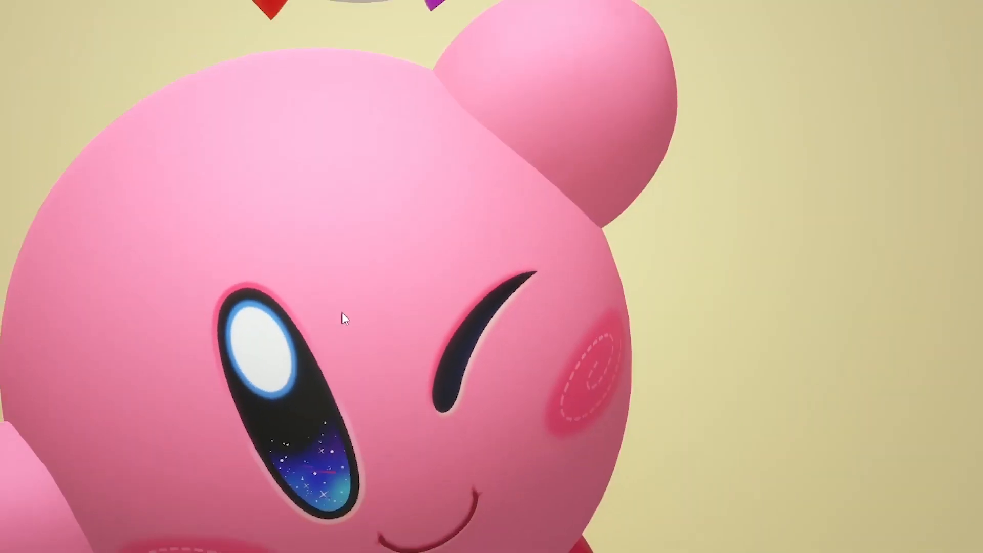
{"action": "right_click_drag", "start_coordinate": [732, 353], "coordinate": [517, 256]}
{"action": "left_click_drag", "start_coordinate": [462, 299], "coordinate": [660, 346]}
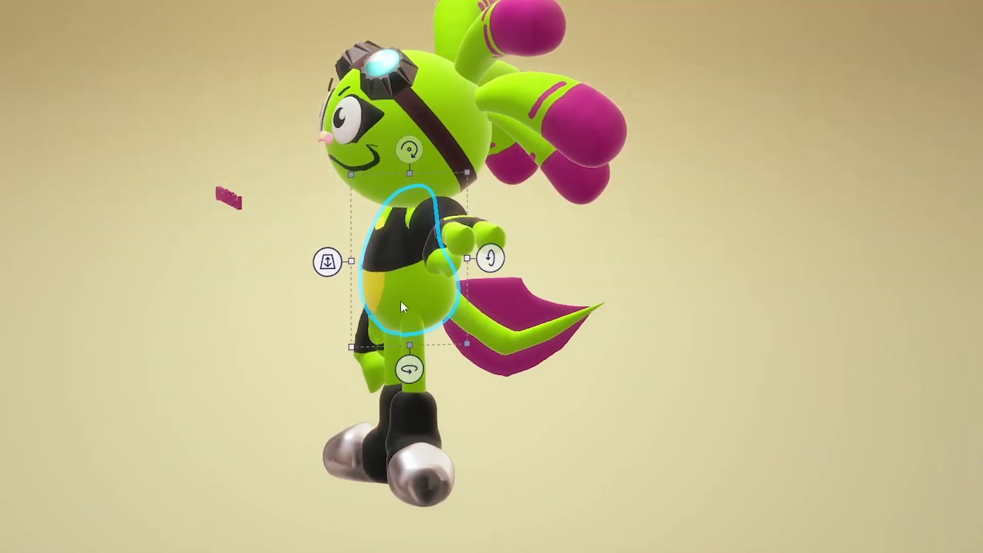
{"action": "right_click_drag", "start_coordinate": [400, 300], "coordinate": [344, 284]}
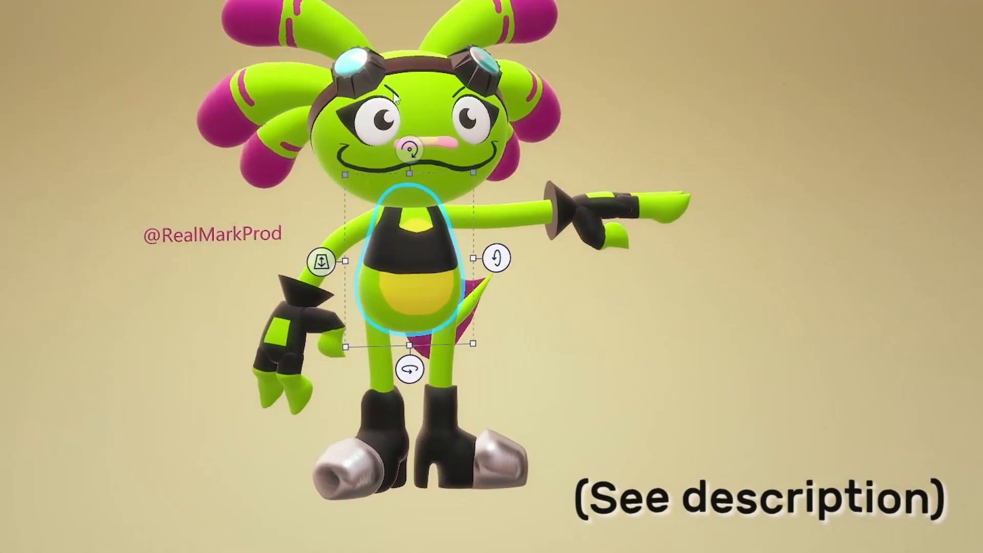
{"action": "scroll", "coordinate": [432, 132], "scroll_direction": "up", "scroll_amount": 10}
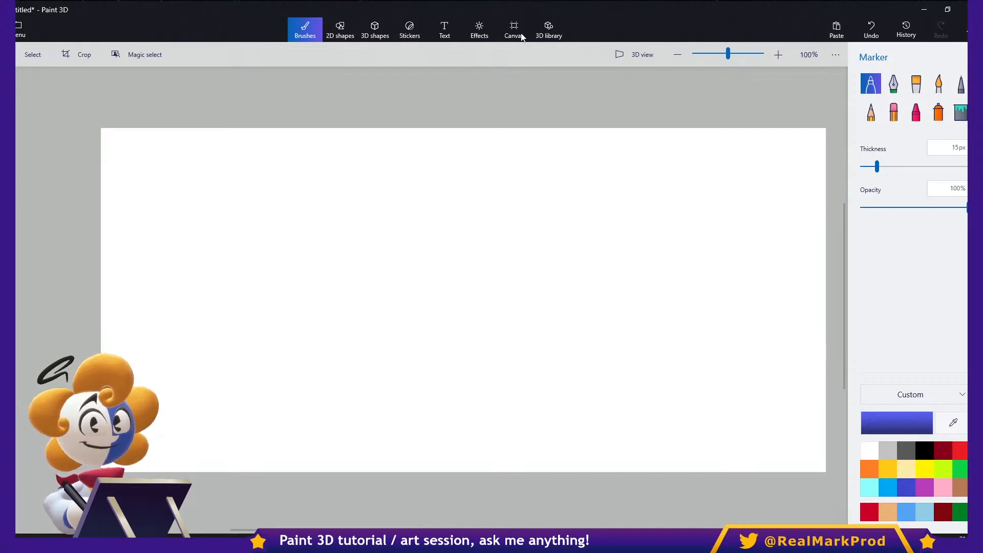
- Draw a curled soft-edge 3D doodle in blue on the blank canvas, then turn and widen it
{"action": "left_click", "coordinate": [375, 30]}
{"action": "left_click", "coordinate": [889, 134]}
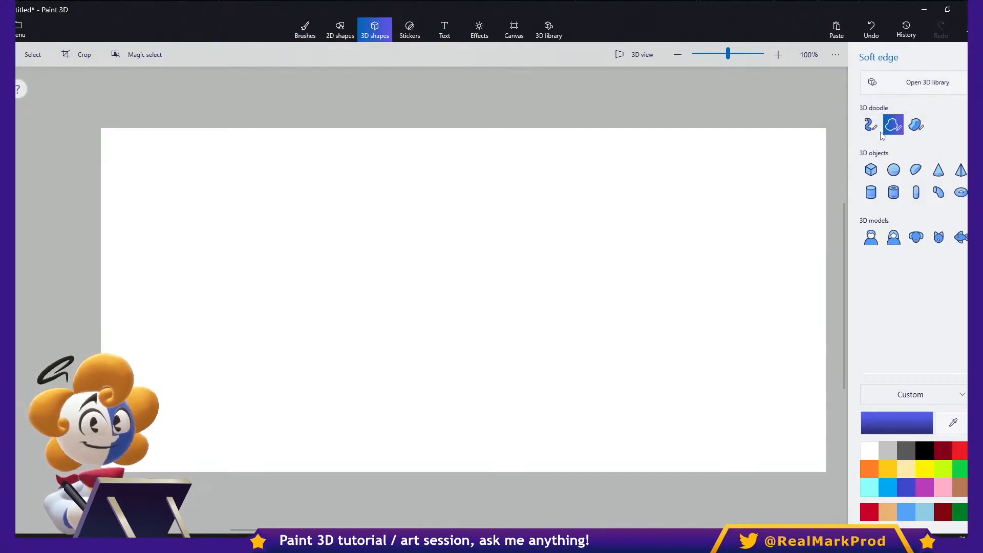
{"action": "left_click_drag", "start_coordinate": [546, 320], "coordinate": [631, 218]}
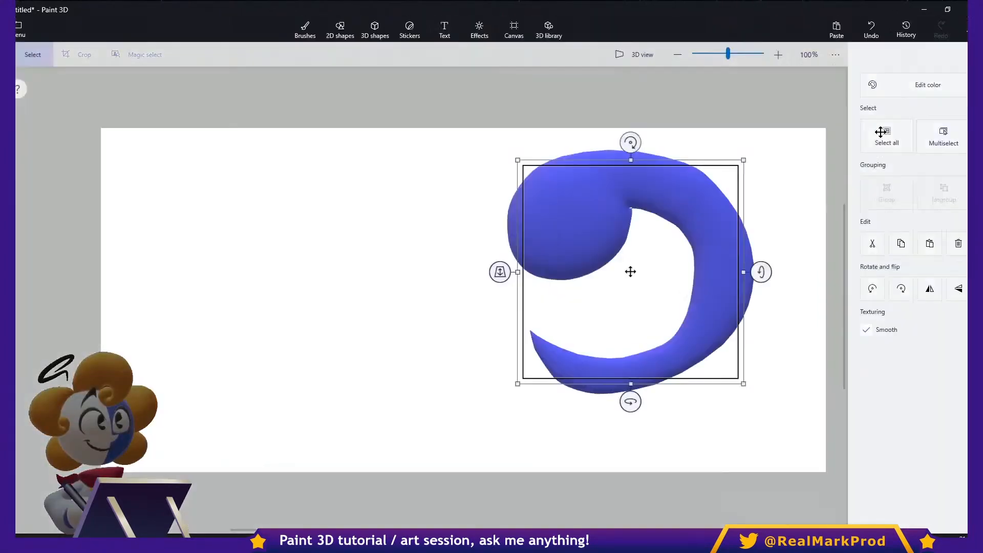
{"action": "left_click_drag", "start_coordinate": [630, 401], "coordinate": [706, 402], "text": "ctrl"}
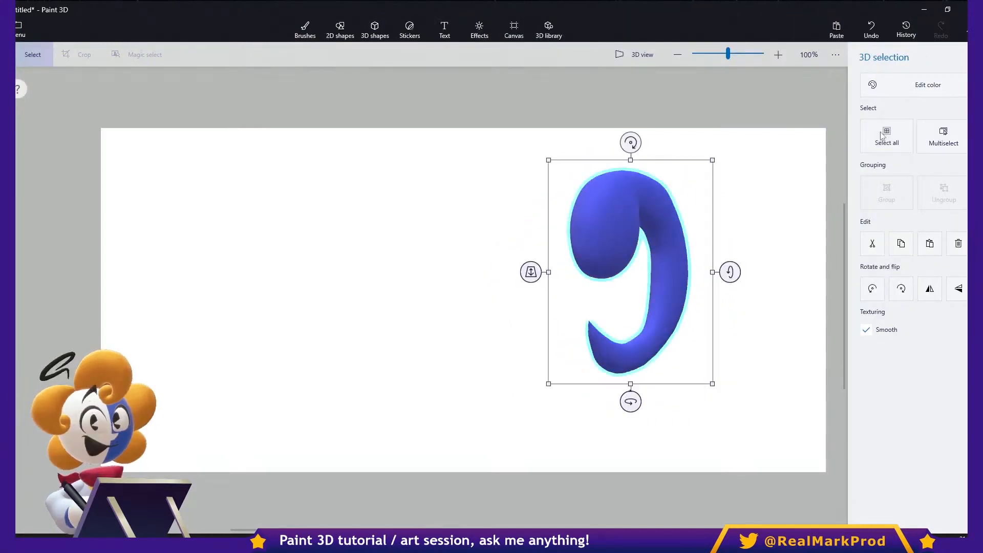
{"action": "left_click_drag", "start_coordinate": [713, 271], "coordinate": [811, 275], "text": "ctrl"}
{"action": "left_click_drag", "start_coordinate": [630, 401], "coordinate": [579, 401]}
- Recolour the curled doodle brown and draw a black marker stroke across its round end
{"action": "left_click", "coordinate": [913, 85]}
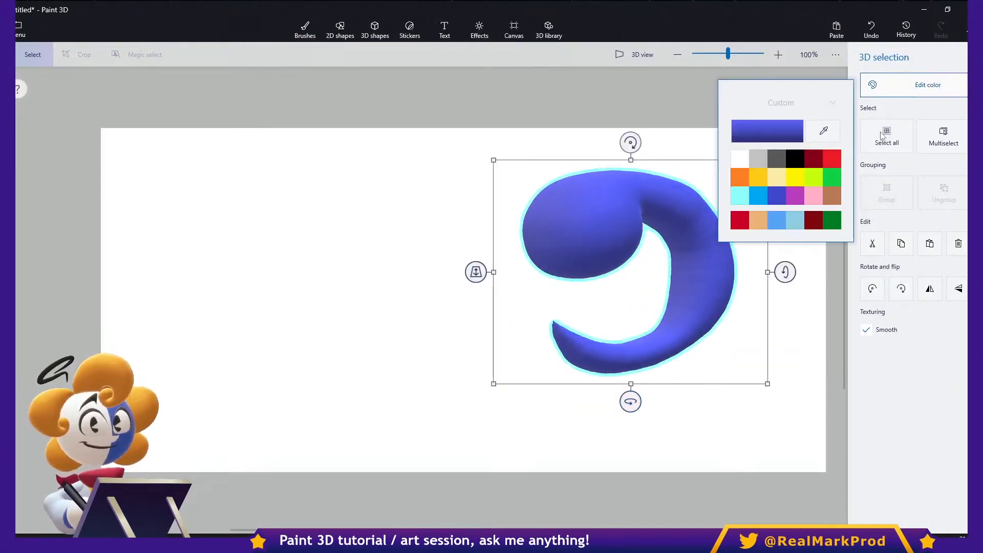
{"action": "left_click", "coordinate": [831, 195]}
{"action": "left_click", "coordinate": [375, 29]}
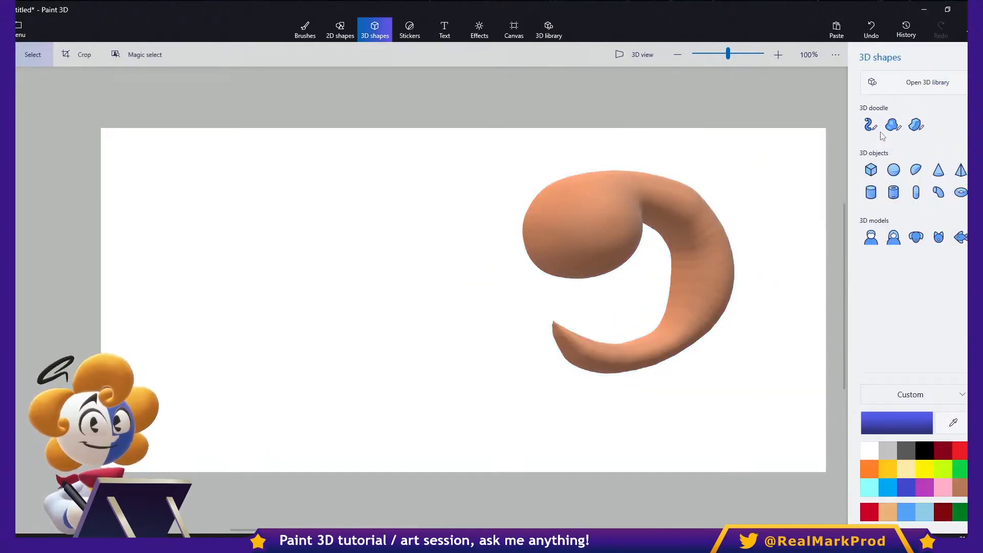
{"action": "left_click", "coordinate": [870, 125]}
{"action": "left_click", "coordinate": [305, 29]}
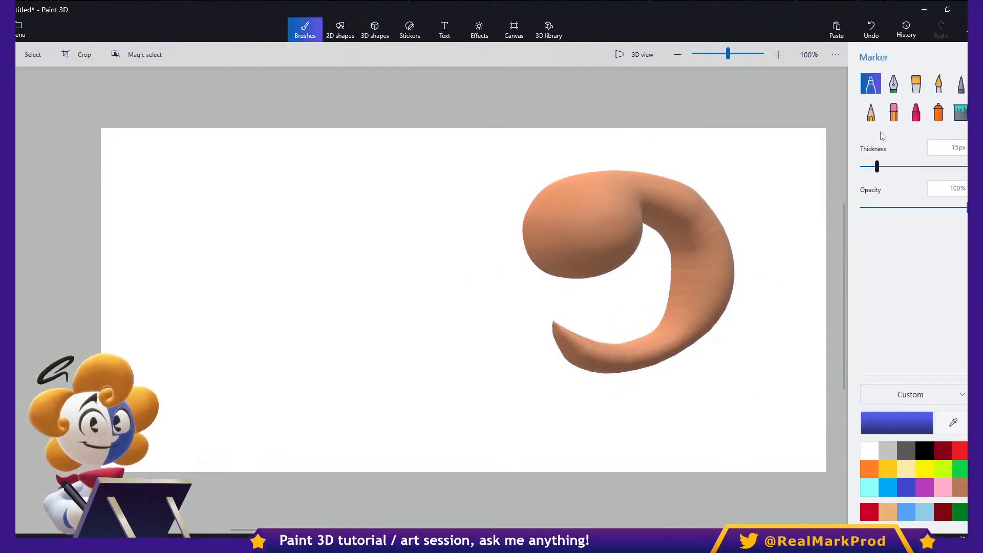
{"action": "left_click", "coordinate": [925, 450]}
{"action": "mouse_move", "coordinate": [549, 200]}
{"action": "left_mouse_down"}
{"action": "mouse_move", "coordinate": [583, 249]}
{"action": "mouse_move", "coordinate": [612, 248]}
{"action": "left_mouse_up"}
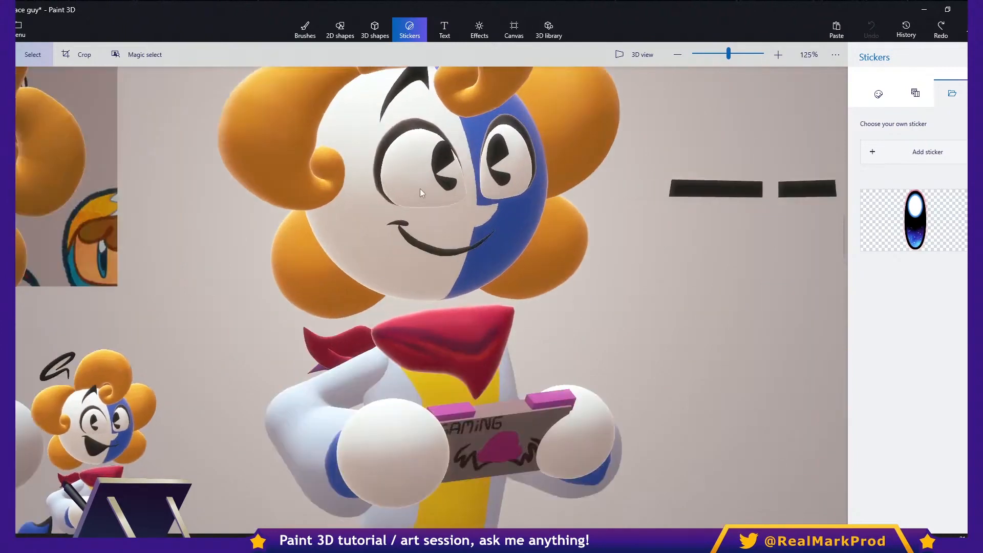
- Examine the orange-haired character holding the game console in 3D view from the front, above and side
{"action": "middle_click_drag", "start_coordinate": [426, 201], "coordinate": [460, 217]}
{"action": "mouse_move", "coordinate": [625, 240]}
{"action": "middle_mouse_down"}
{"action": "mouse_move", "coordinate": [587, 247]}
{"action": "mouse_move", "coordinate": [584, 269]}
{"action": "middle_mouse_up"}
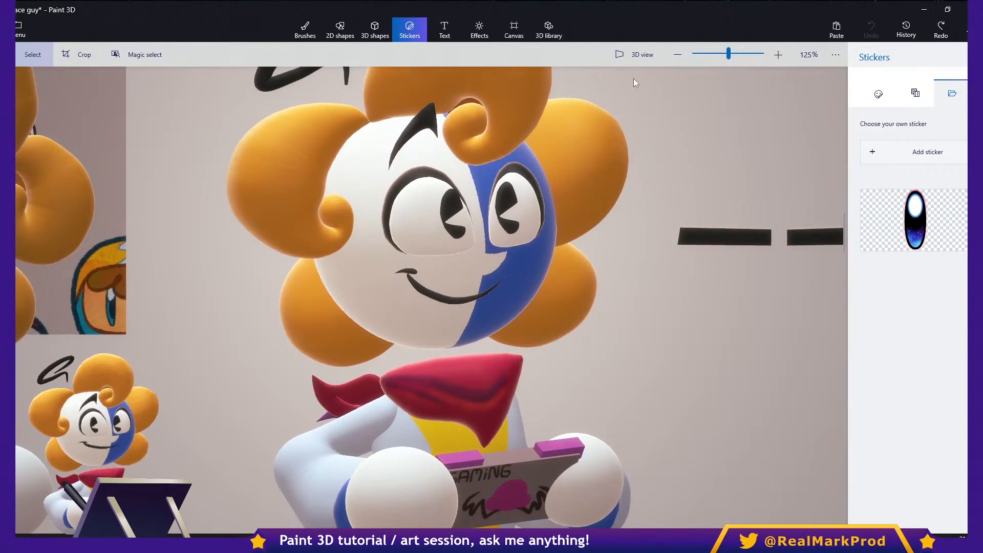
{"action": "left_click", "coordinate": [644, 60]}
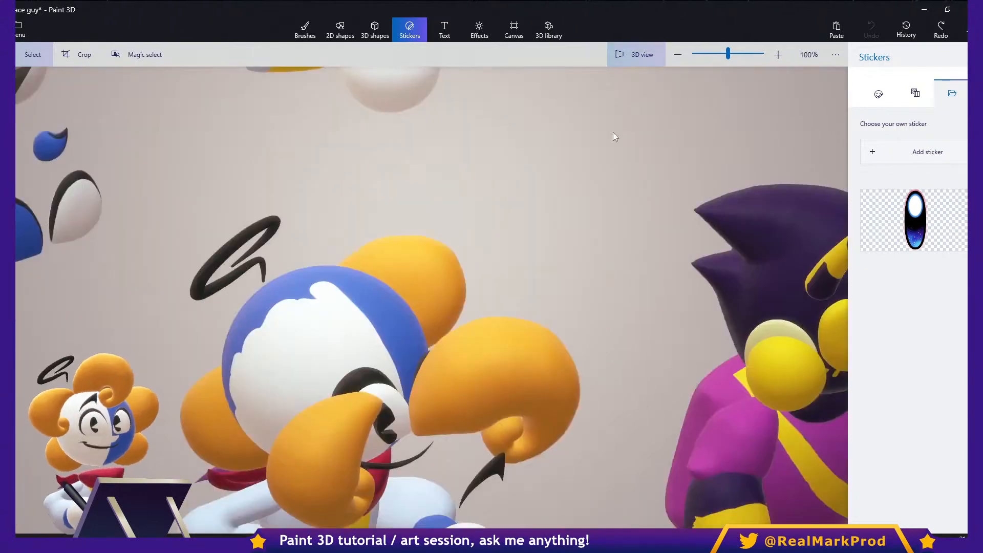
{"action": "scroll", "coordinate": [527, 285], "scroll_direction": "down", "scroll_amount": 1}
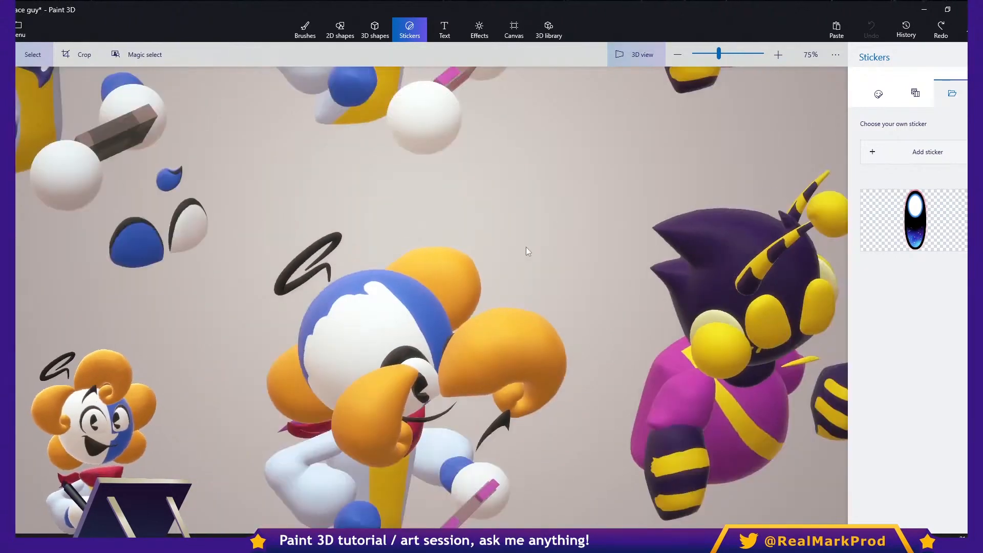
{"action": "middle_click_drag", "start_coordinate": [517, 373], "coordinate": [534, 287]}
{"action": "left_click_drag", "start_coordinate": [557, 350], "coordinate": [642, 309]}
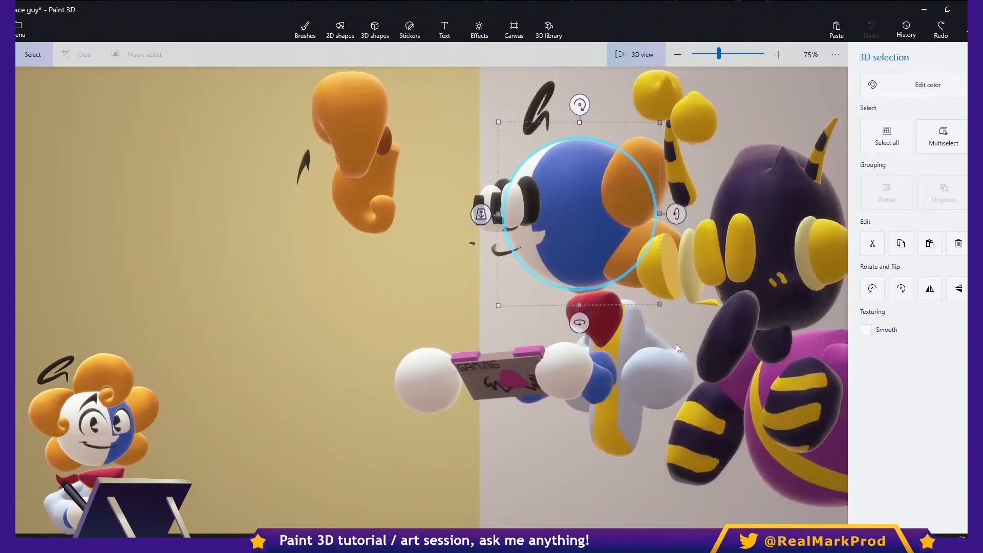
{"action": "right_click_drag", "start_coordinate": [675, 343], "coordinate": [772, 292]}
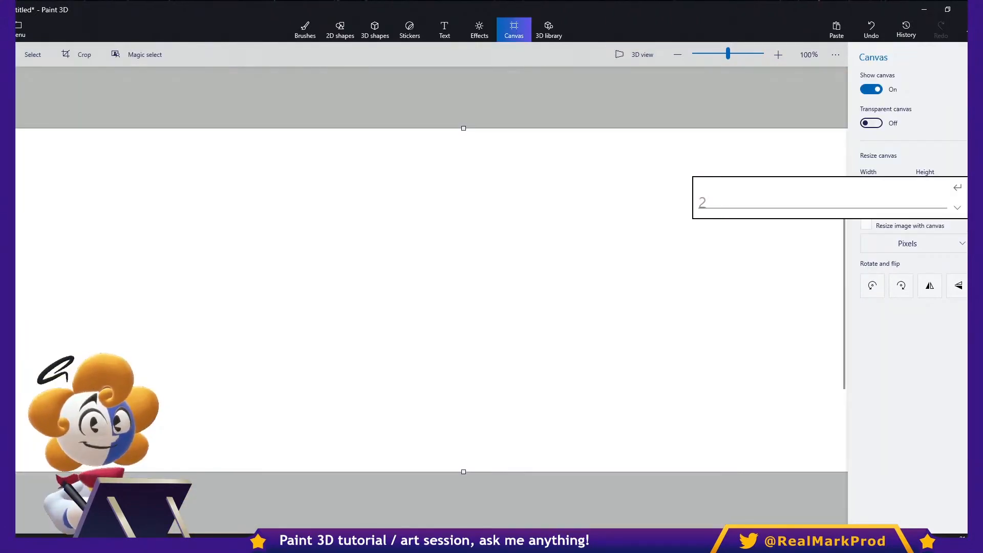
- Set the canvas height to 2500 px
{"action": "type", "text": "500"}
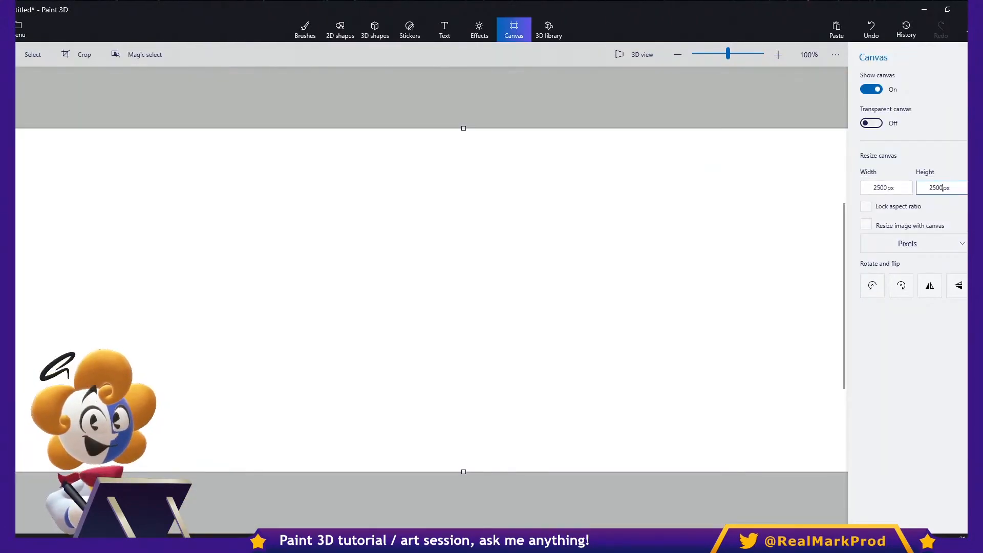
{"action": "key", "text": "Return"}
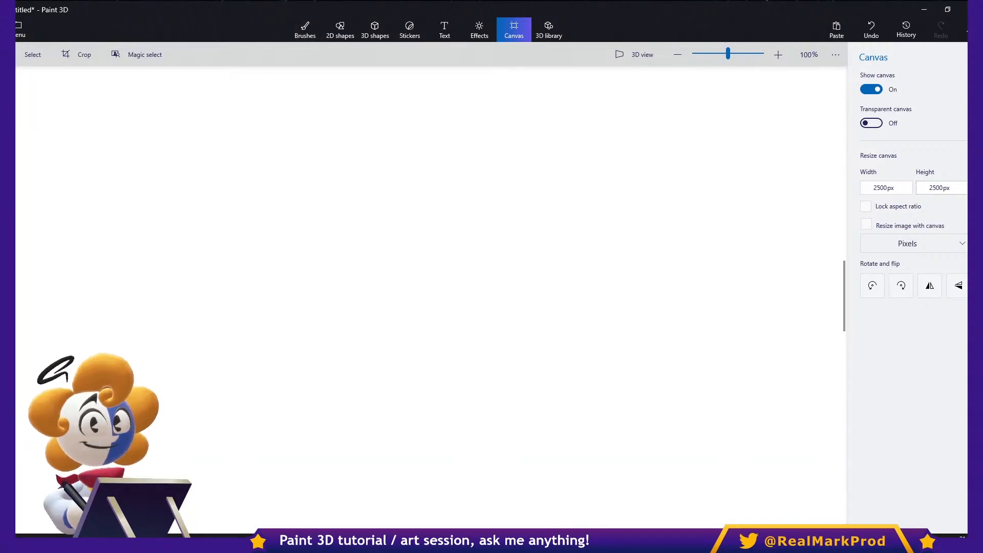
{"action": "left_click", "coordinate": [305, 30]}
{"action": "left_click", "coordinate": [339, 29]}
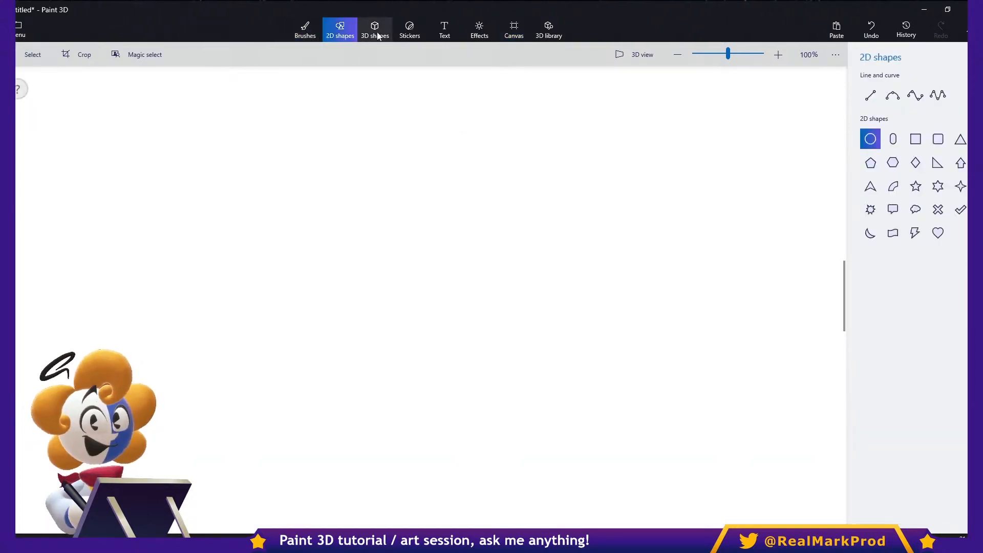
{"action": "left_click", "coordinate": [375, 30]}
{"action": "left_click", "coordinate": [409, 30]}
{"action": "left_click", "coordinate": [444, 30]}
{"action": "left_click", "coordinate": [514, 30]}
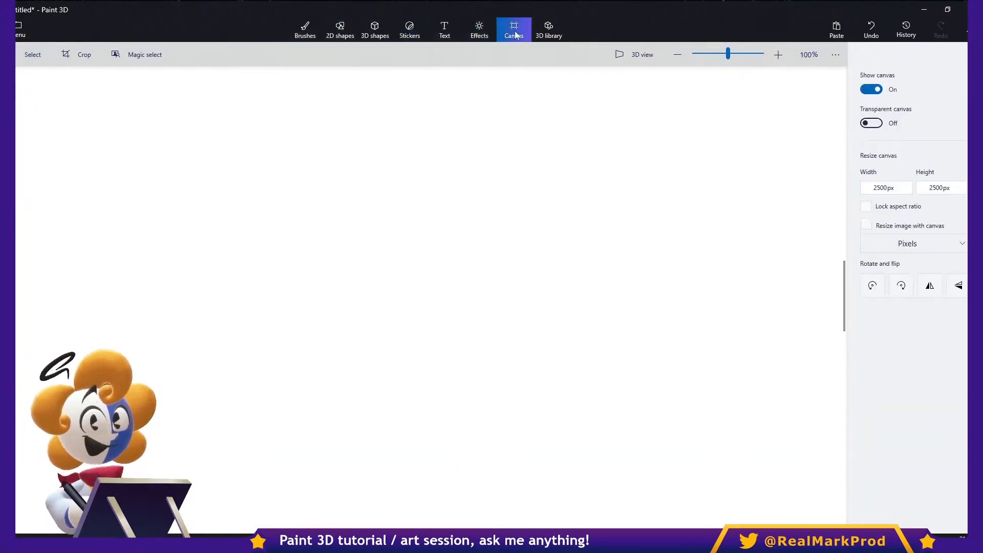
- Try out the Retro UFO from the 3D library's Space collection by rotating it -180°, and undo its insertion
{"action": "left_click", "coordinate": [560, 34]}
{"action": "left_click", "coordinate": [949, 149]}
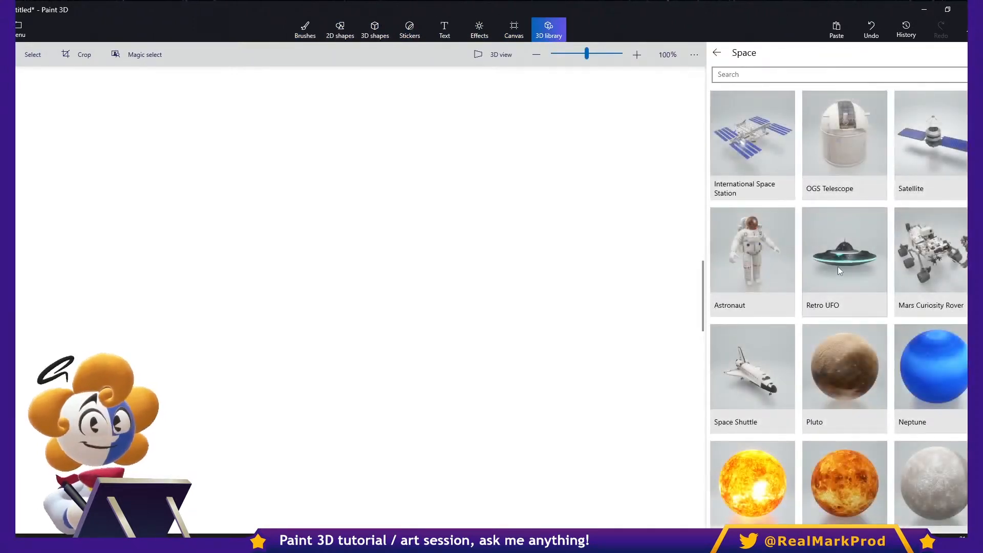
{"action": "left_click", "coordinate": [840, 271]}
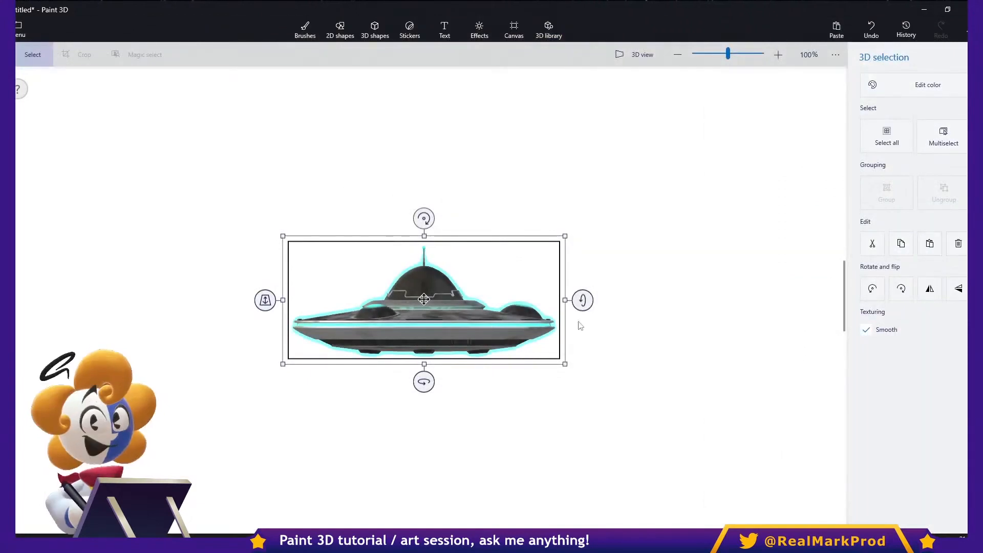
{"action": "left_click_drag", "start_coordinate": [582, 300], "coordinate": [596, 176]}
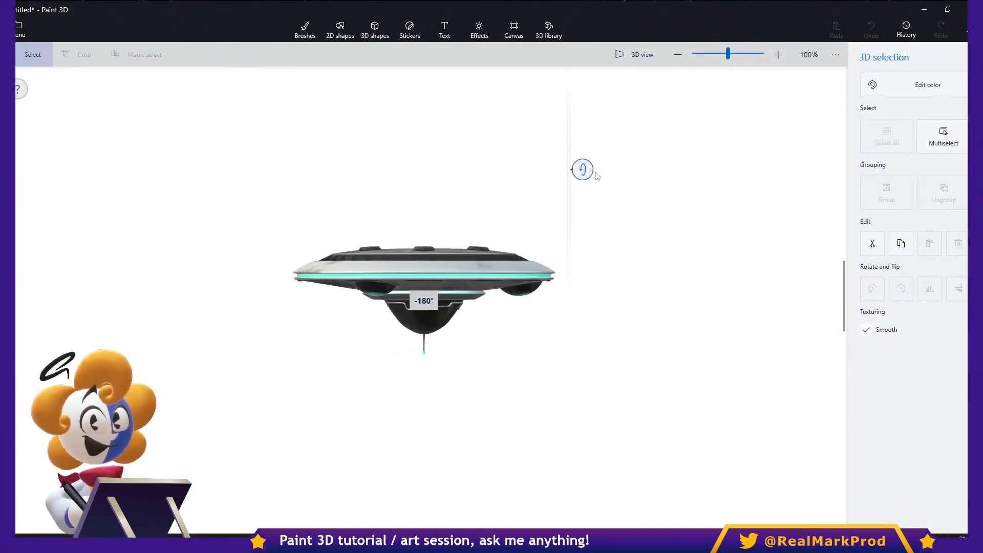
{"action": "key", "text": "ctrl+z"}
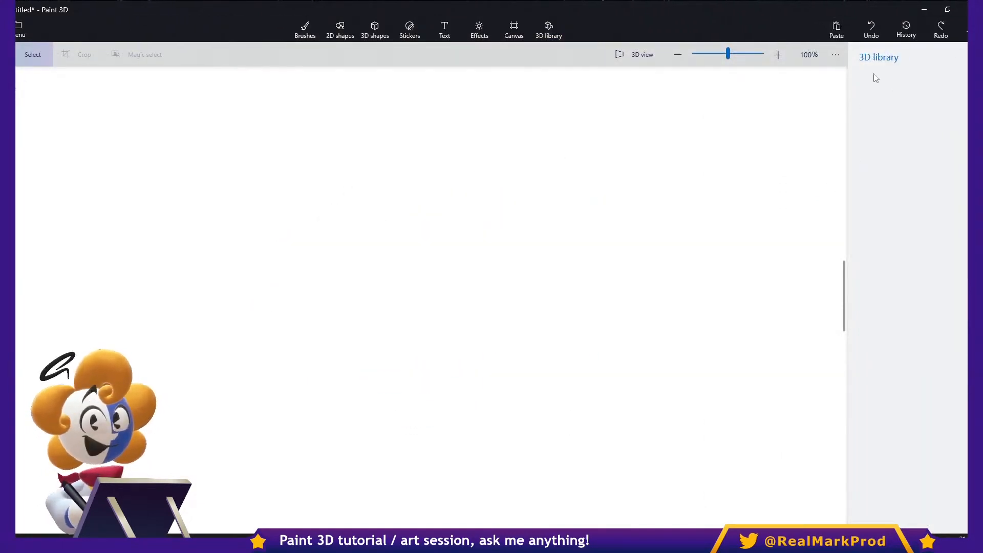
- Browse the Space planets and the other 3D library collections, and search the library for "hair"
{"action": "left_click", "coordinate": [548, 30]}
{"action": "scroll", "coordinate": [885, 214], "scroll_direction": "down", "scroll_amount": 5}
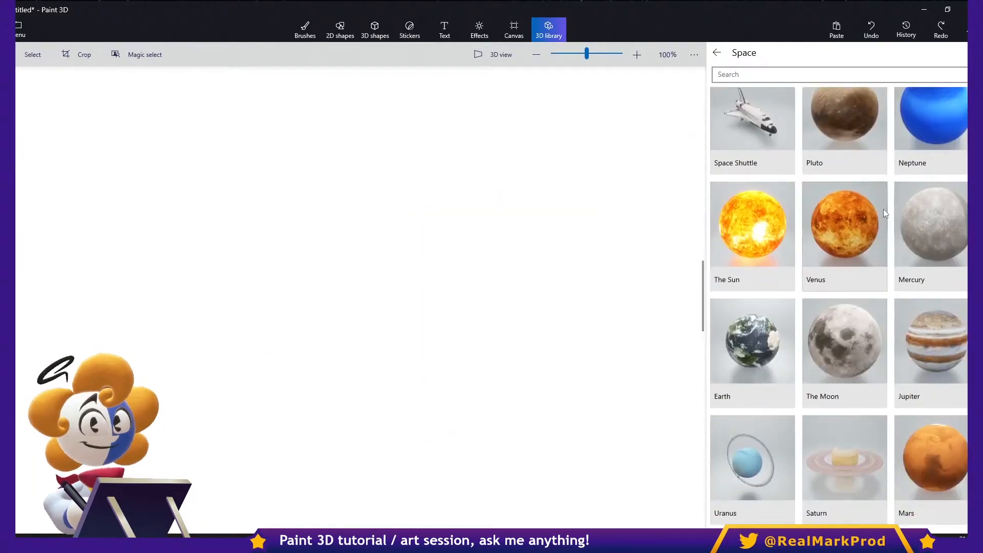
{"action": "scroll", "coordinate": [751, 91], "scroll_direction": "up", "scroll_amount": 5}
{"action": "left_click", "coordinate": [723, 54]}
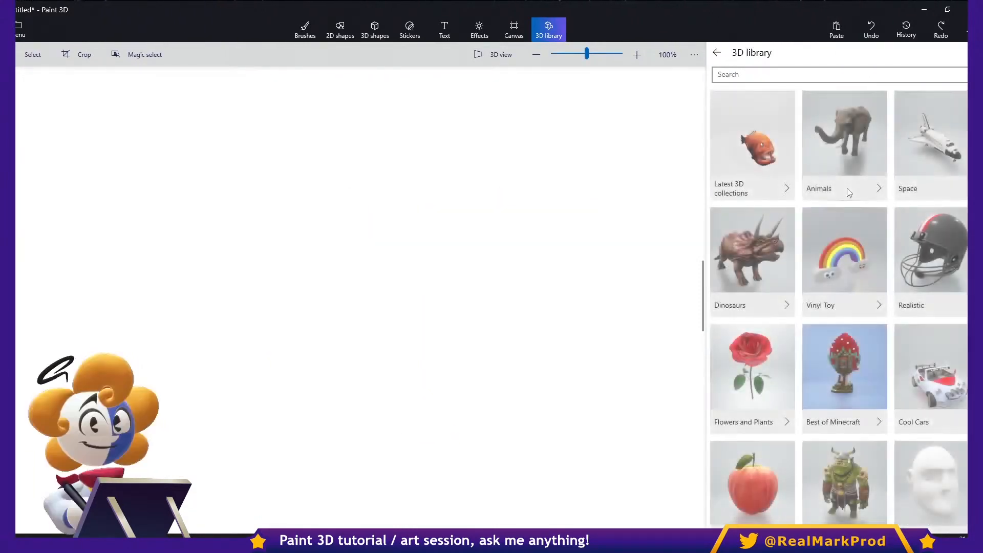
{"action": "scroll", "coordinate": [839, 230], "scroll_direction": "down", "scroll_amount": 8}
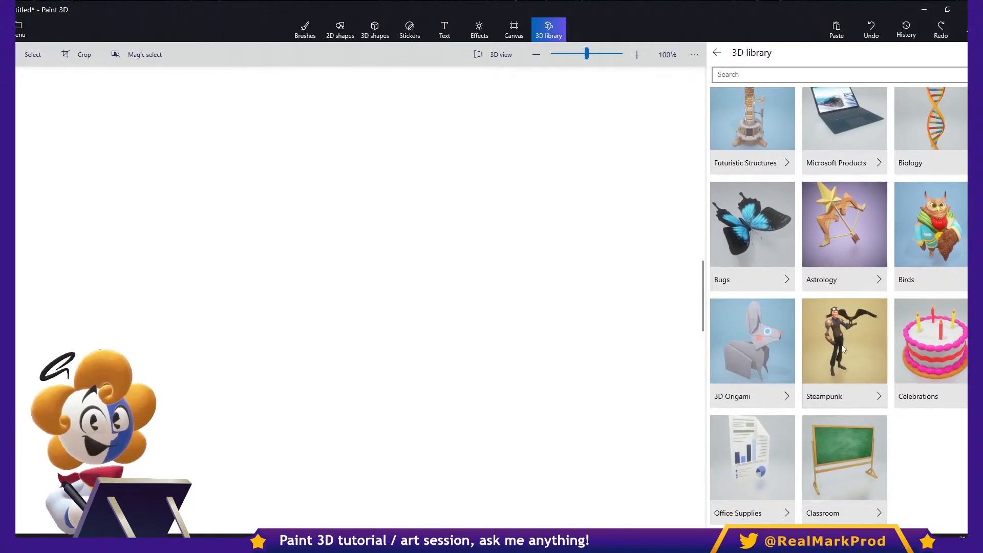
{"action": "scroll", "coordinate": [853, 328], "scroll_direction": "up", "scroll_amount": 5}
{"action": "left_click", "coordinate": [764, 72]}
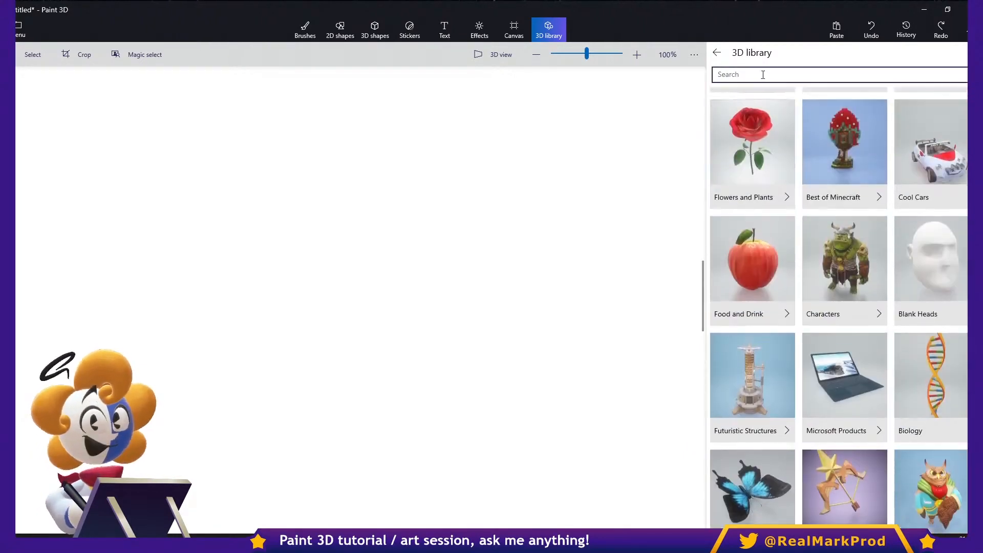
{"action": "type", "text": "hai"}
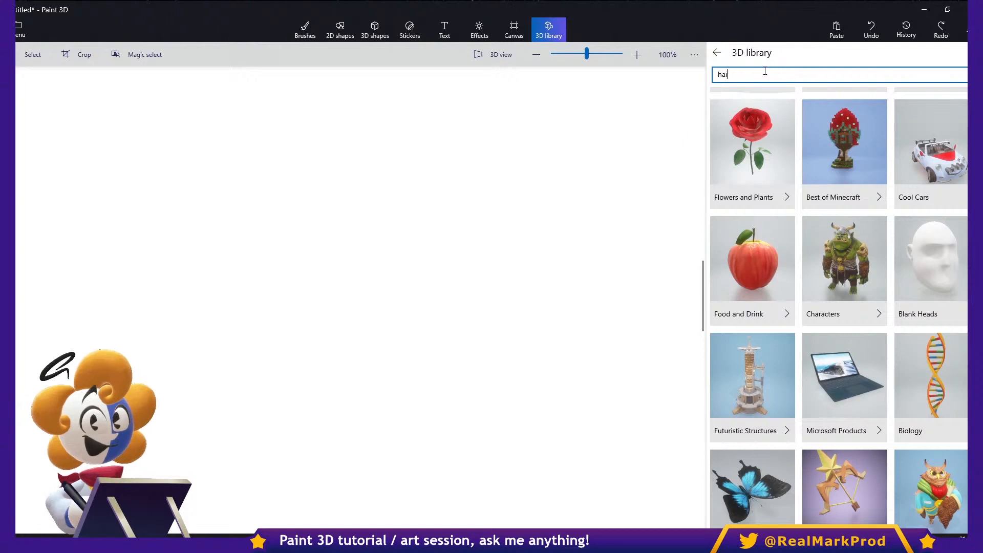
{"action": "type", "text": "r"}
{"action": "key", "text": "Return"}
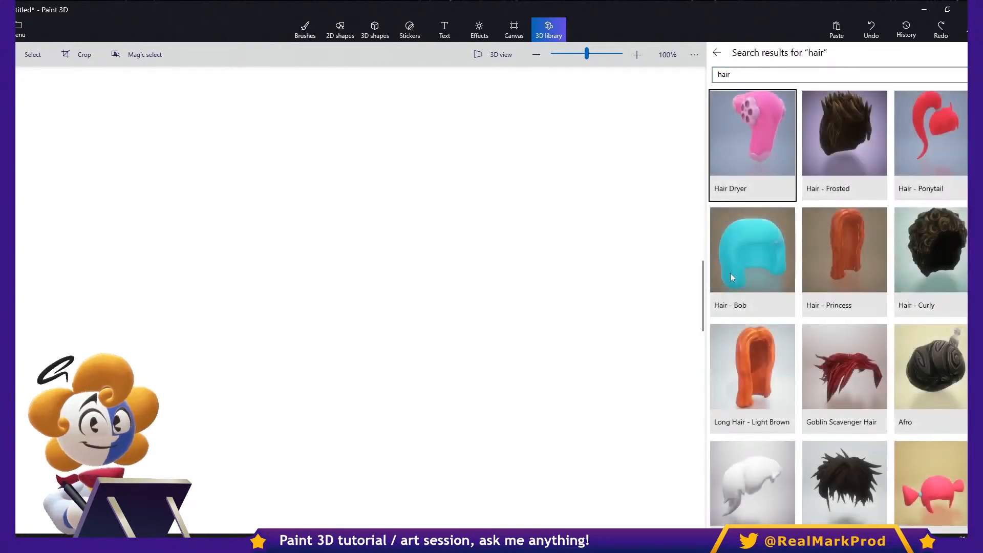
- Try out the Hair - Bob model from the search results by rotating it about 24° and moving it, and delete it
{"action": "left_click", "coordinate": [743, 271]}
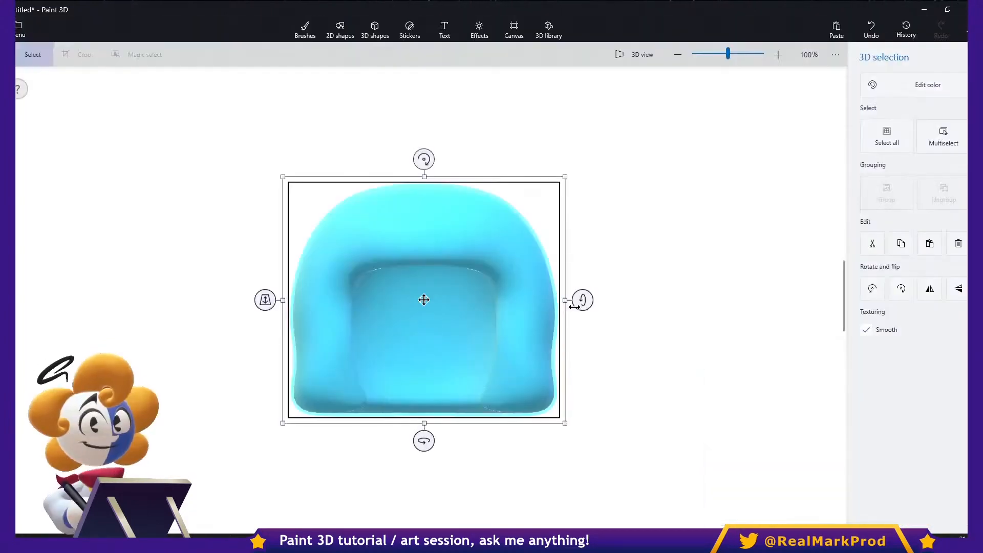
{"action": "left_click_drag", "start_coordinate": [620, 301], "coordinate": [623, 332]}
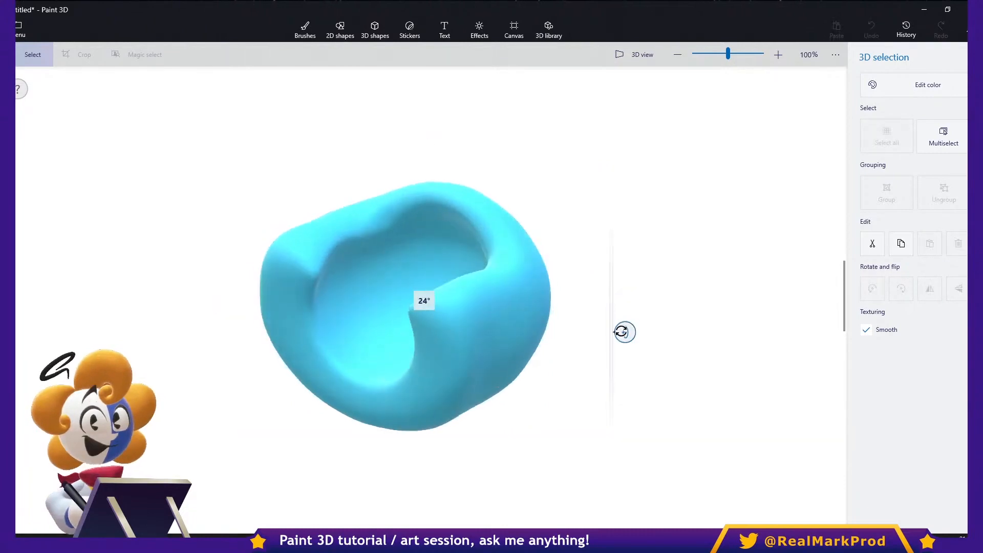
{"action": "left_click_drag", "start_coordinate": [479, 324], "coordinate": [713, 306]}
{"action": "left_click_drag", "start_coordinate": [627, 322], "coordinate": [559, 323]}
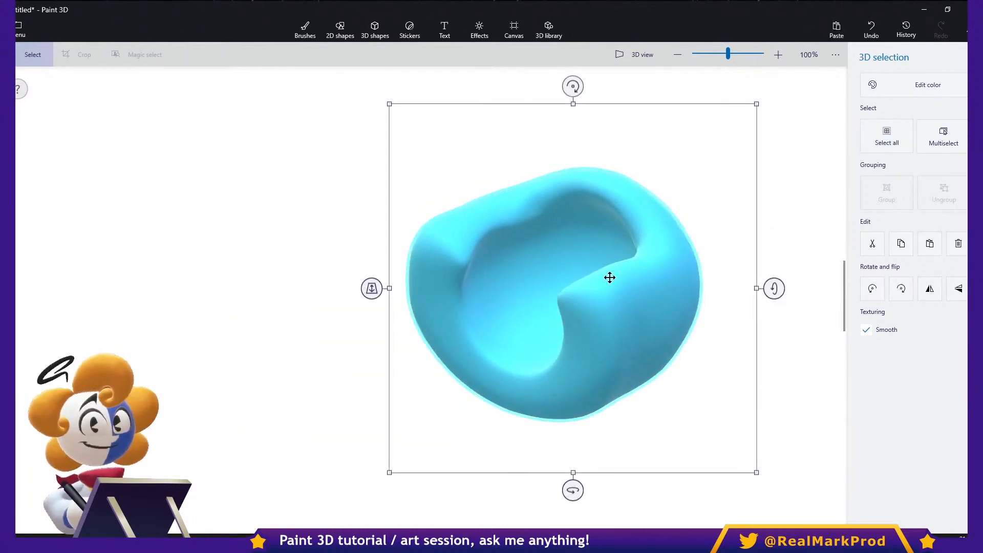
{"action": "key", "text": "Delete"}
{"action": "left_click_drag", "start_coordinate": [653, 281], "coordinate": [594, 225]}
{"action": "left_click", "coordinate": [540, 225]}
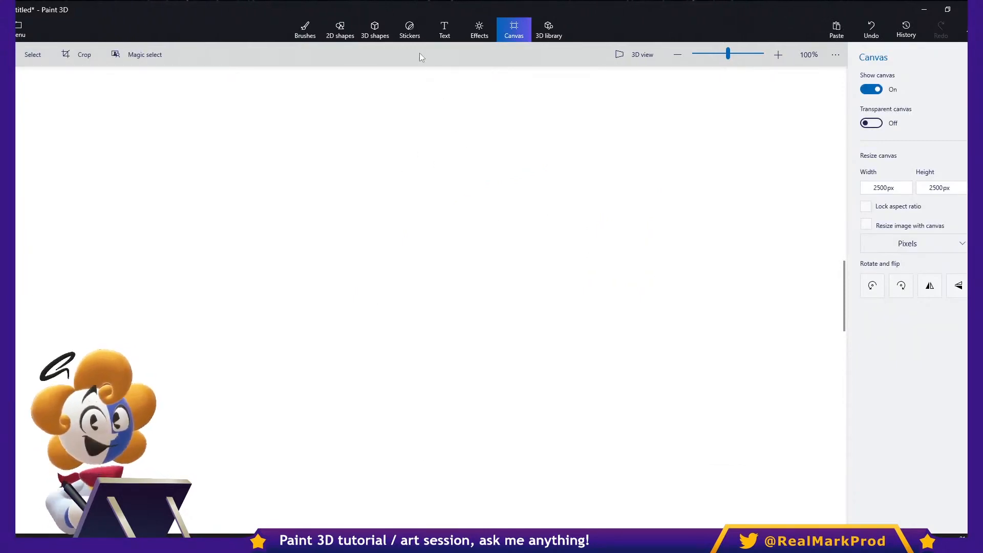
{"action": "left_click", "coordinate": [375, 30]}
{"action": "left_click", "coordinate": [516, 35]}
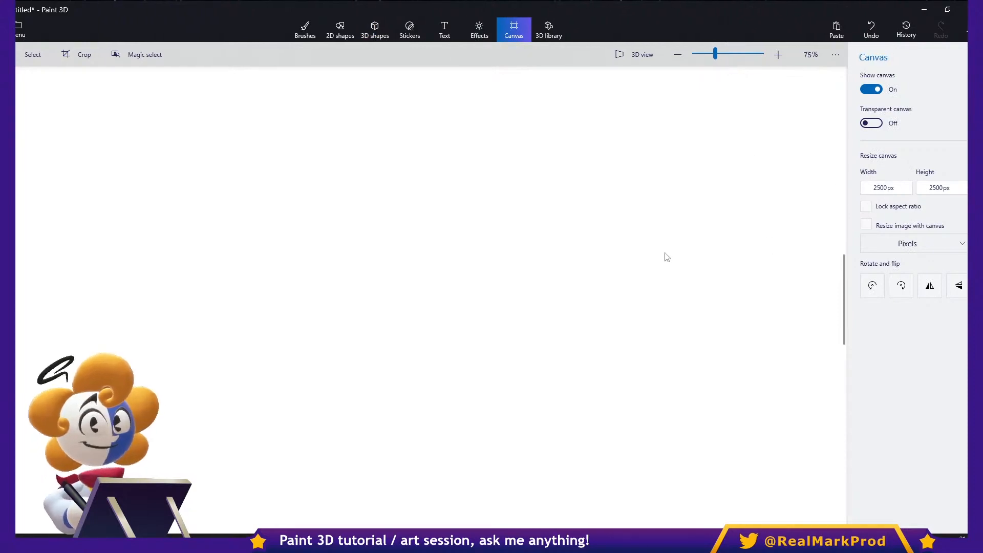
{"action": "scroll", "coordinate": [658, 259], "scroll_direction": "down", "scroll_amount": 2}
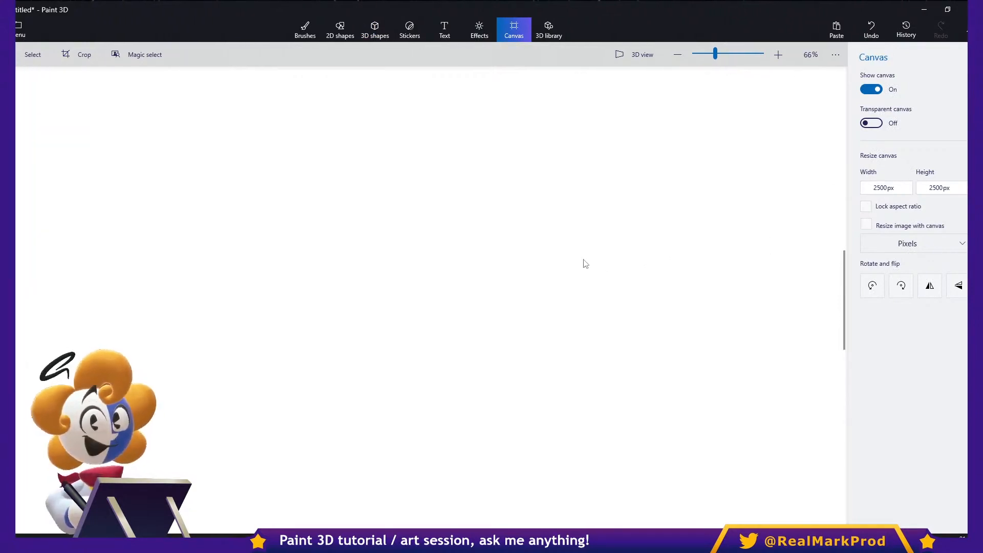
{"action": "left_click", "coordinate": [410, 32]}
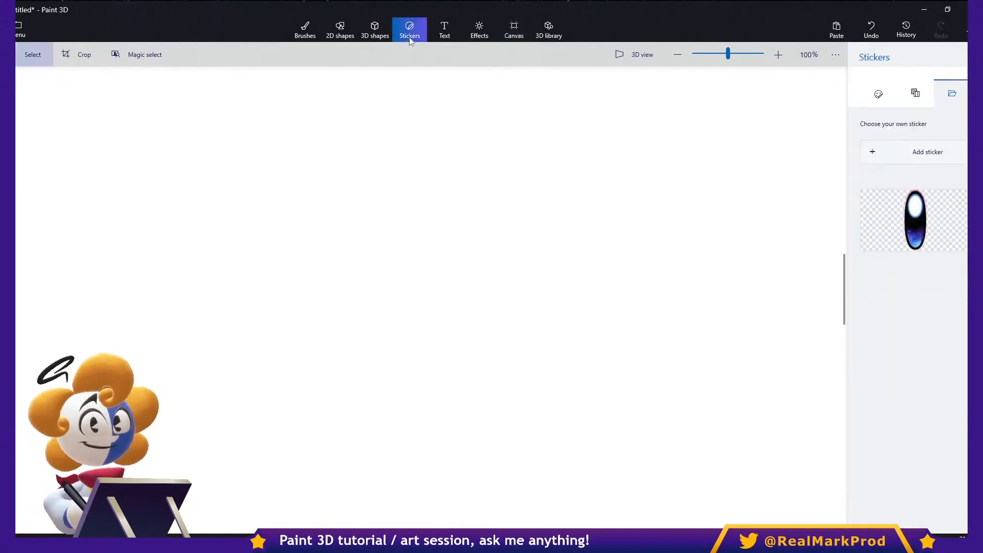
- Draw a large black 3D sphere on the empty canvas
{"action": "left_click", "coordinate": [387, 38]}
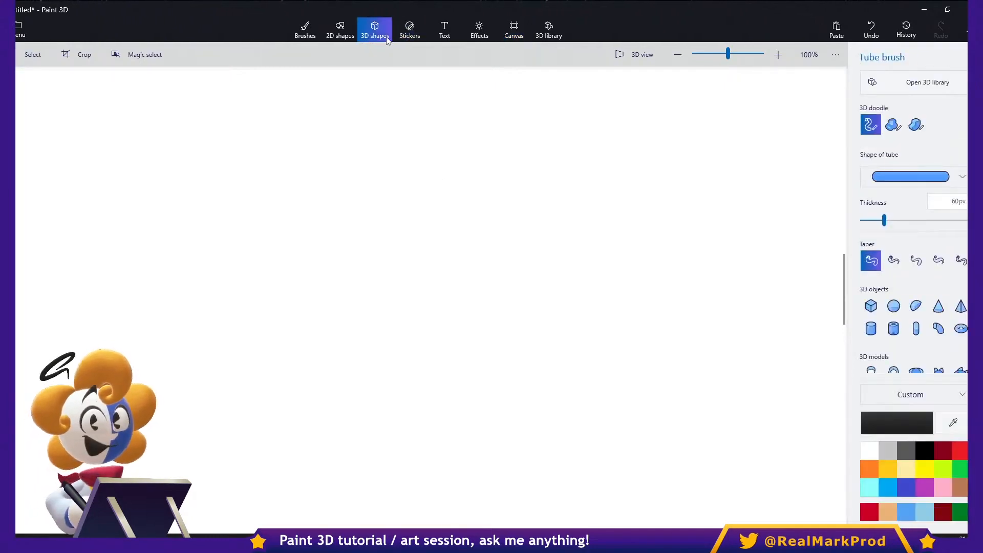
{"action": "left_click", "coordinate": [388, 40]}
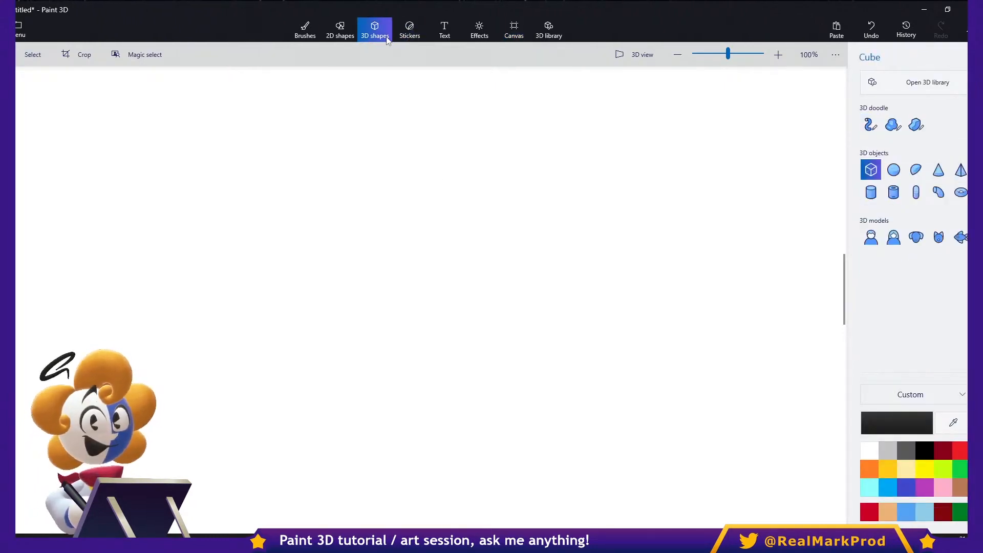
{"action": "mouse_move", "coordinate": [409, 157]}
{"action": "left_mouse_down"}
{"action": "mouse_move", "coordinate": [669, 440]}
{"action": "mouse_move", "coordinate": [725, 441]}
{"action": "mouse_move", "coordinate": [747, 485]}
{"action": "left_mouse_up"}
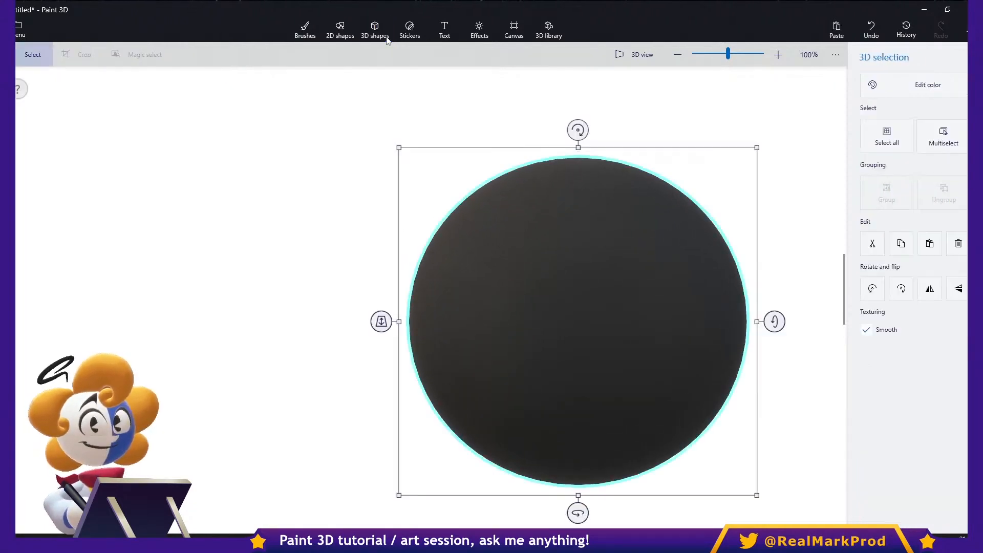
- Paint a zigzag stroke across the black sphere with a red 42 px marker and inspect its edges up close
{"action": "left_click", "coordinate": [305, 30]}
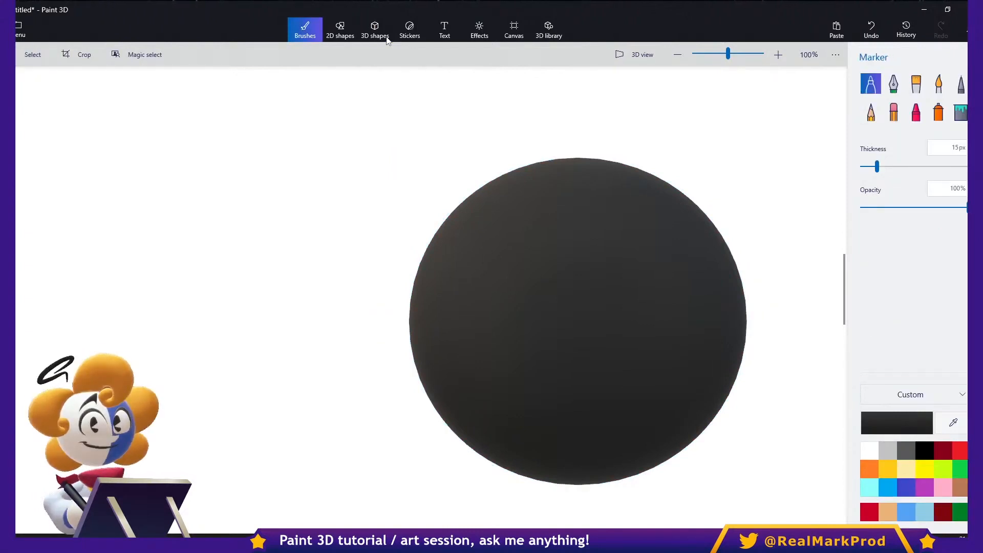
{"action": "left_click", "coordinate": [960, 450]}
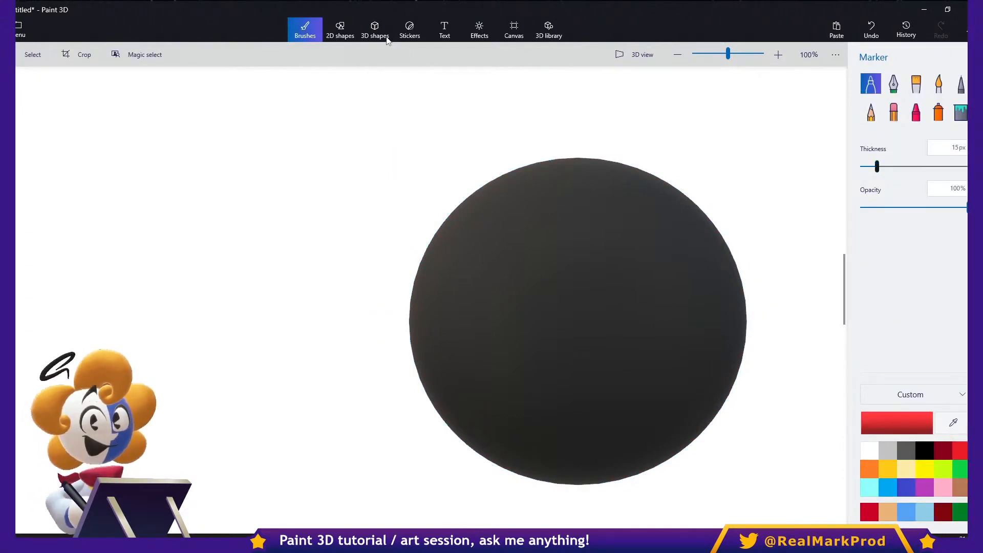
{"action": "left_click_drag", "start_coordinate": [889, 167], "coordinate": [905, 167]}
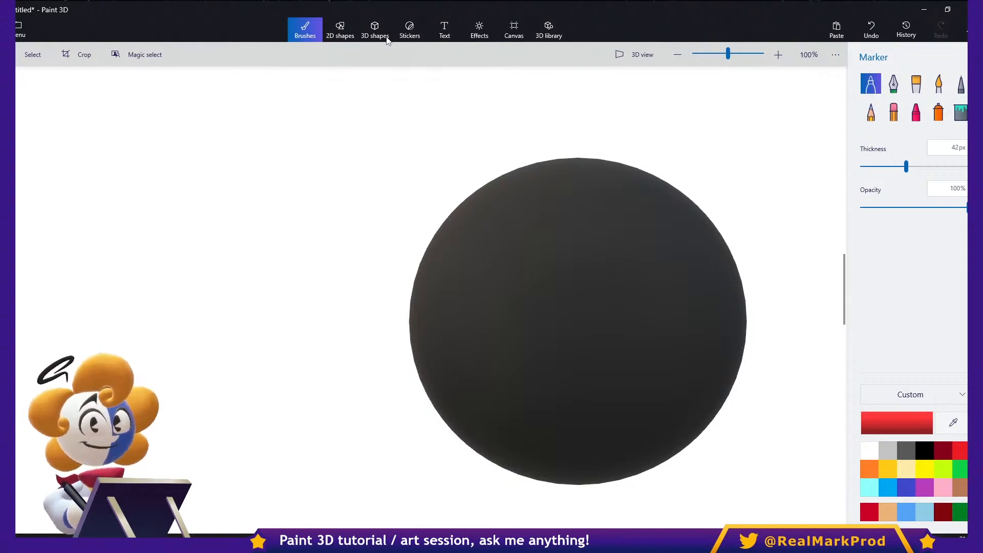
{"action": "mouse_move", "coordinate": [459, 299]}
{"action": "left_mouse_down"}
{"action": "mouse_move", "coordinate": [614, 287]}
{"action": "mouse_move", "coordinate": [535, 450]}
{"action": "mouse_move", "coordinate": [716, 353]}
{"action": "left_mouse_up"}
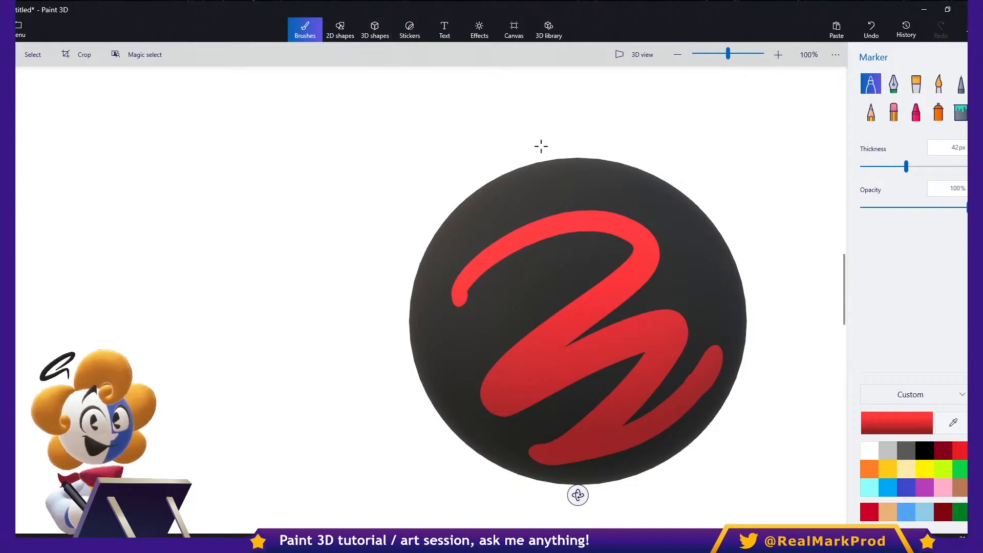
{"action": "scroll", "coordinate": [639, 287], "scroll_direction": "up", "scroll_amount": 6, "text": "ctrl"}
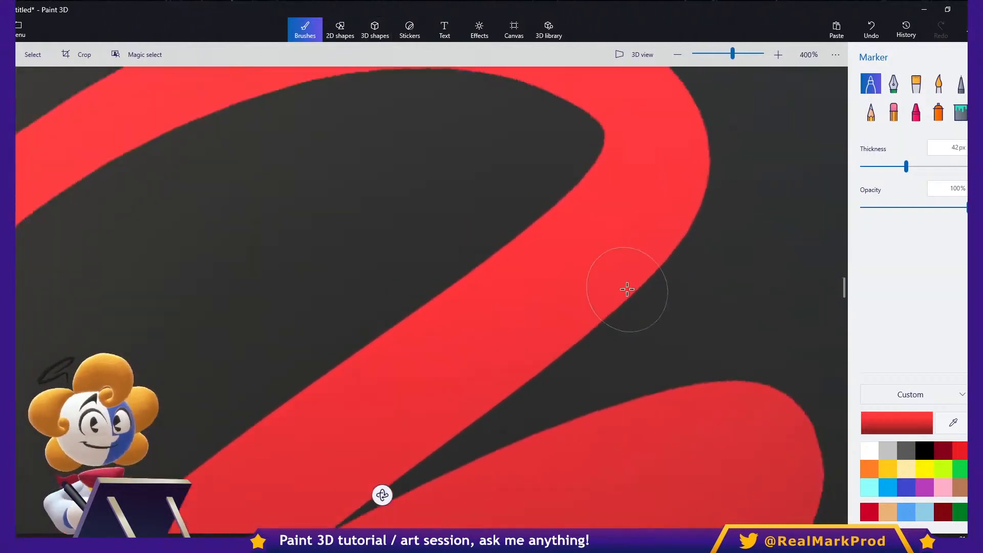
{"action": "scroll", "coordinate": [633, 290], "scroll_direction": "up", "scroll_amount": 2, "text": "ctrl"}
{"action": "scroll", "coordinate": [633, 292], "scroll_direction": "down", "scroll_amount": 8, "text": "ctrl"}
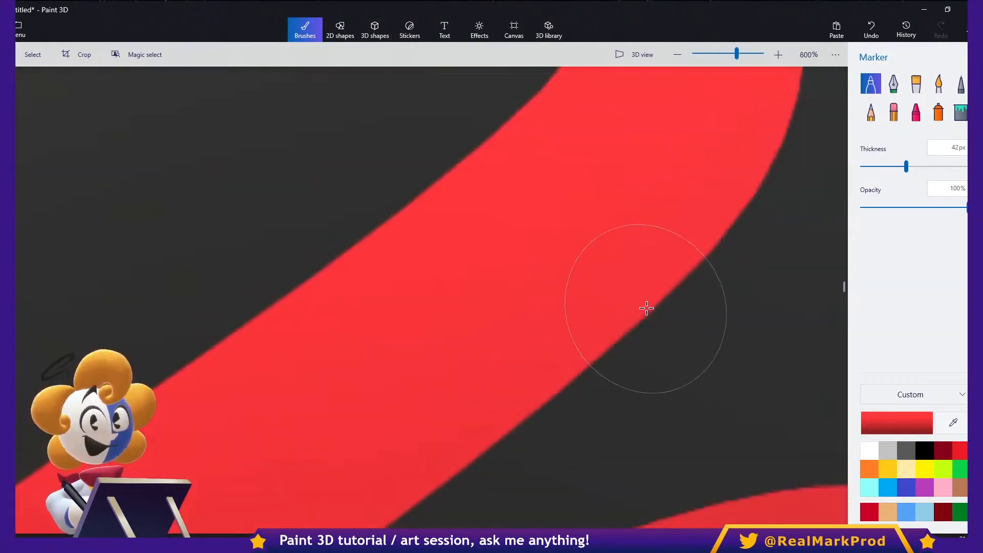
{"action": "scroll", "coordinate": [630, 303], "scroll_direction": "down", "scroll_amount": 1, "text": "ctrl"}
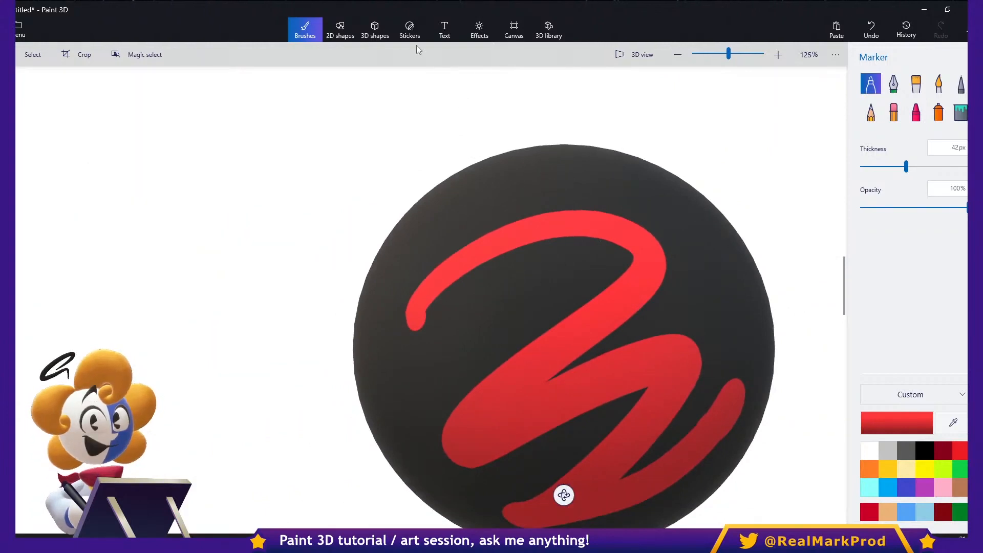
- Add a small red sphere beside the large black one and draw a black squiggle on it with a 13 px marker
{"action": "left_click", "coordinate": [375, 29]}
{"action": "left_click_drag", "start_coordinate": [364, 259], "coordinate": [440, 336]}
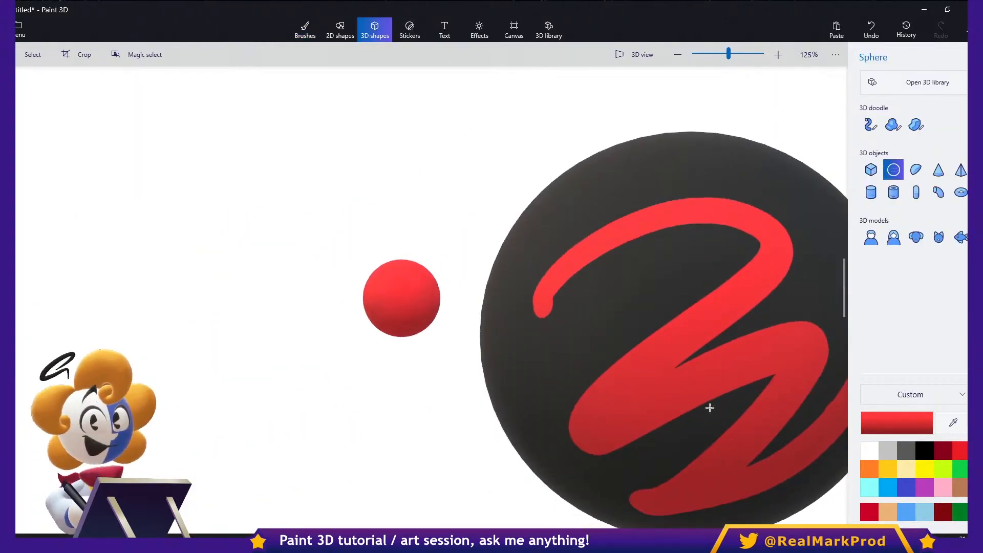
{"action": "left_click", "coordinate": [313, 34]}
{"action": "left_click_drag", "start_coordinate": [906, 167], "coordinate": [876, 168]}
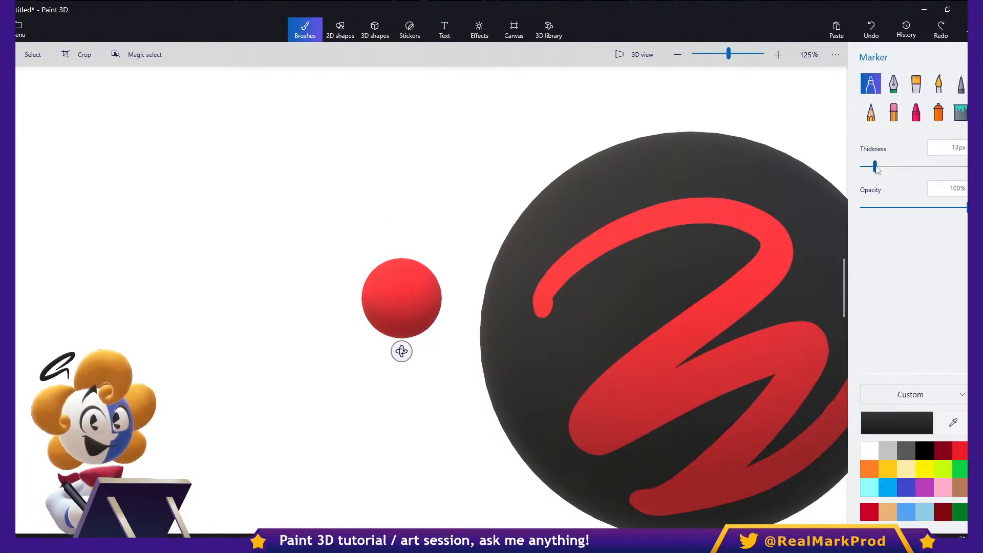
{"action": "mouse_move", "coordinate": [372, 300]}
{"action": "left_mouse_down"}
{"action": "mouse_move", "coordinate": [380, 286]}
{"action": "mouse_move", "coordinate": [405, 323]}
{"action": "mouse_move", "coordinate": [424, 316]}
{"action": "left_mouse_up"}
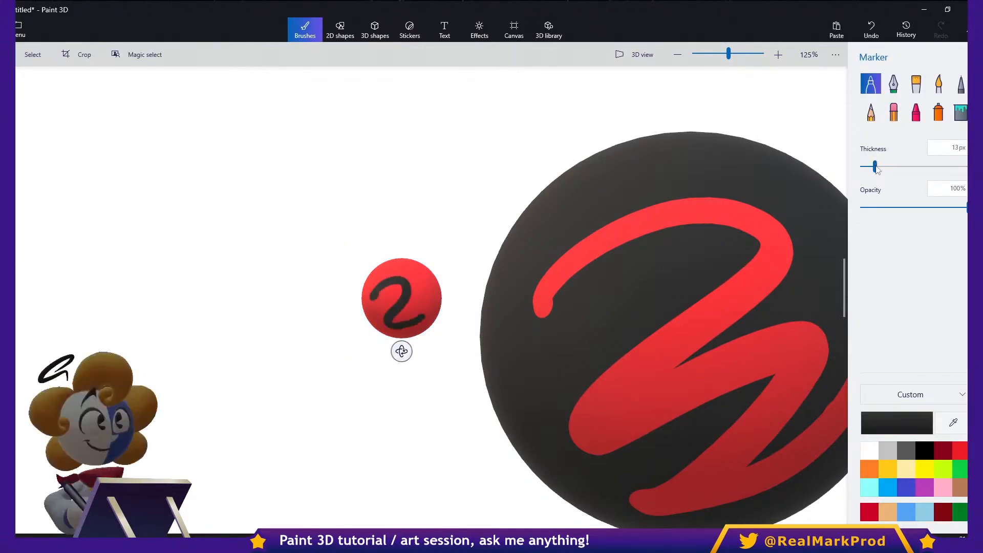
- Compare the edge sharpness of the marker strokes on the small red sphere and the large black sphere up close
{"action": "scroll", "coordinate": [272, 347], "scroll_direction": "up", "scroll_amount": 10}
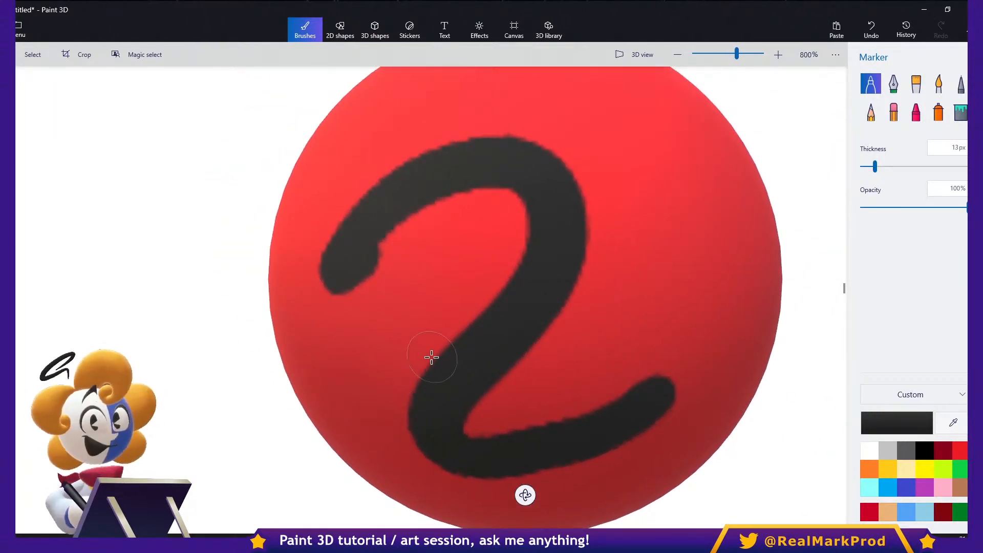
{"action": "scroll", "coordinate": [432, 357], "scroll_direction": "up", "scroll_amount": 6}
{"action": "scroll", "coordinate": [432, 356], "scroll_direction": "down", "scroll_amount": 12}
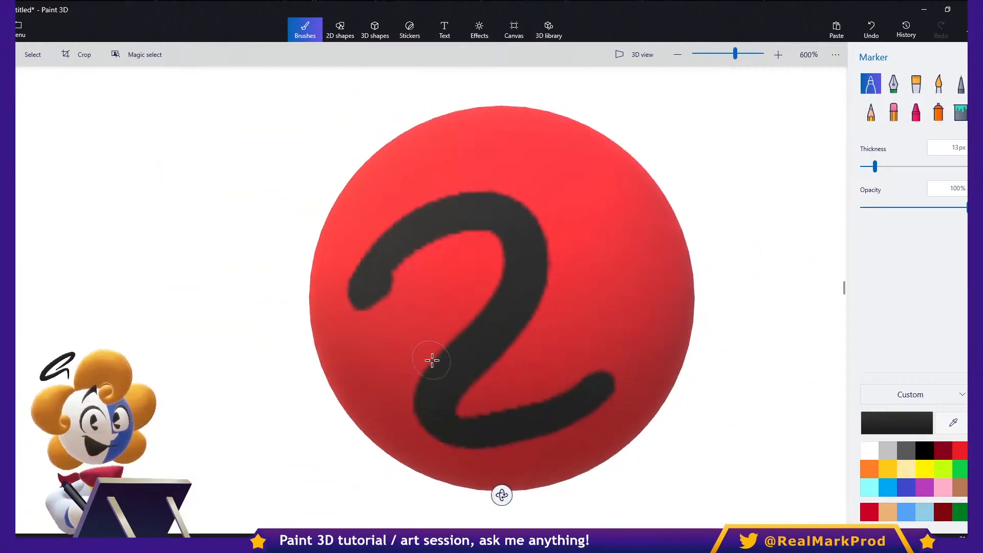
{"action": "scroll", "coordinate": [424, 363], "scroll_direction": "down", "scroll_amount": 2}
{"action": "right_click_drag", "start_coordinate": [559, 386], "coordinate": [437, 355]}
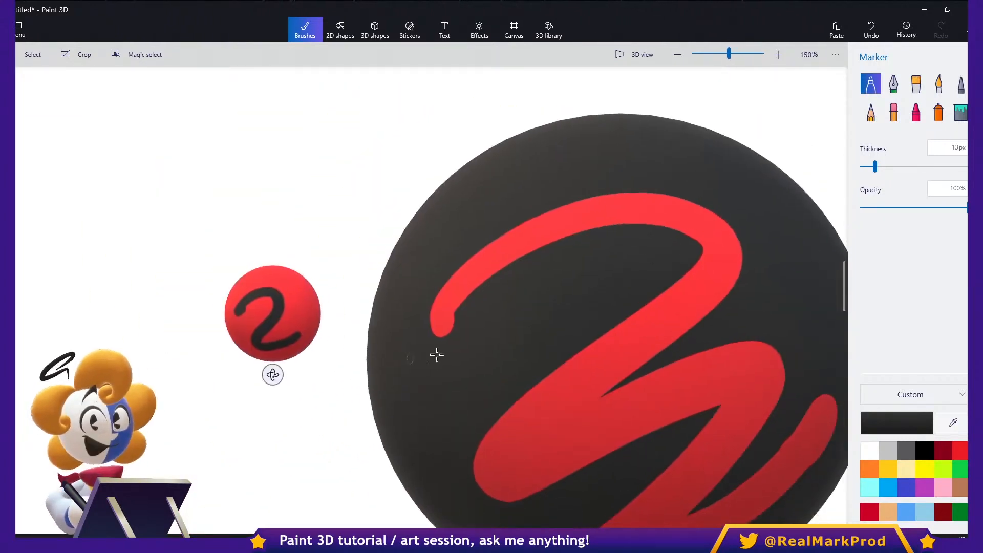
{"action": "scroll", "coordinate": [507, 393], "scroll_direction": "up", "scroll_amount": 4}
{"action": "scroll", "coordinate": [518, 404], "scroll_direction": "down", "scroll_amount": 4}
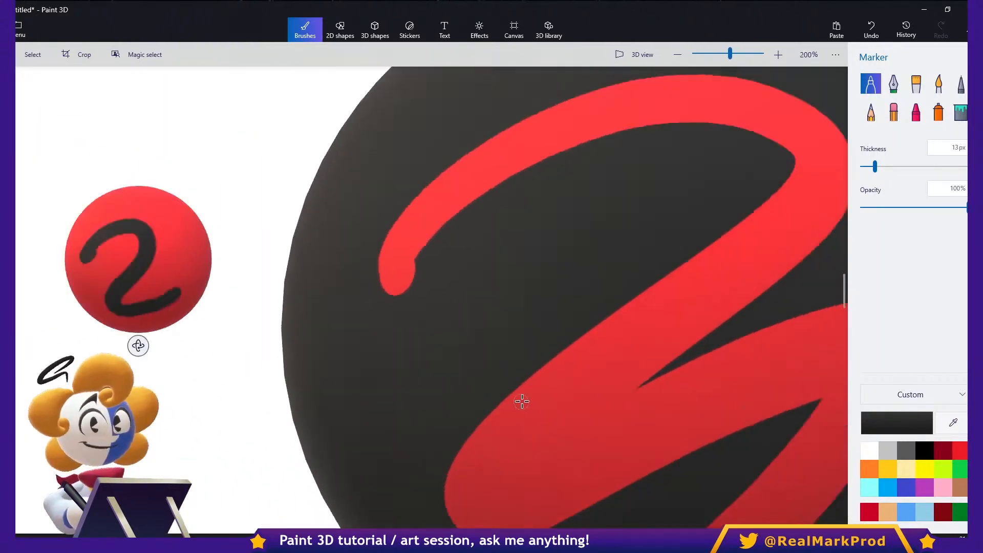
{"action": "middle_click_drag", "start_coordinate": [531, 398], "coordinate": [520, 357]}
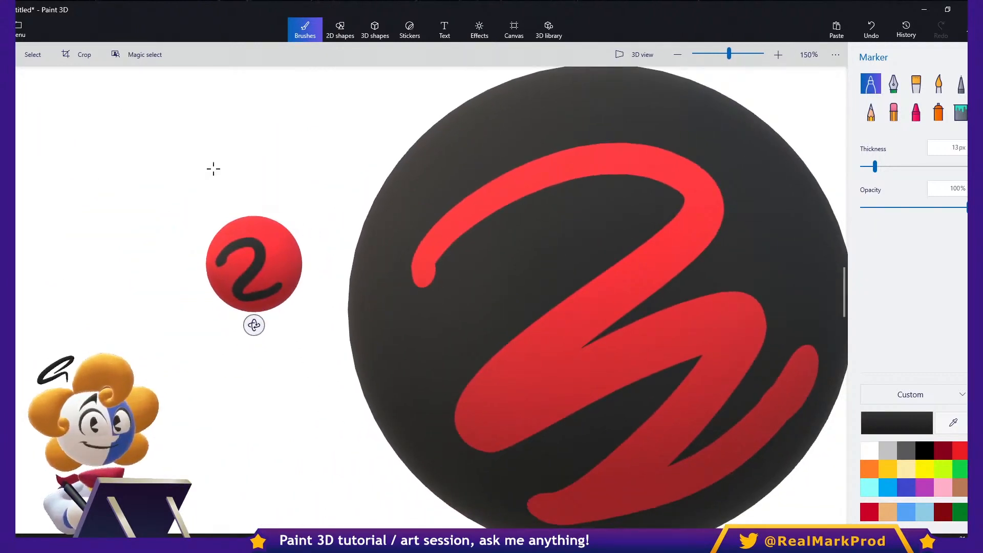
- Delete the small red sphere and the large black sphere
{"action": "left_click", "coordinate": [47, 60]}
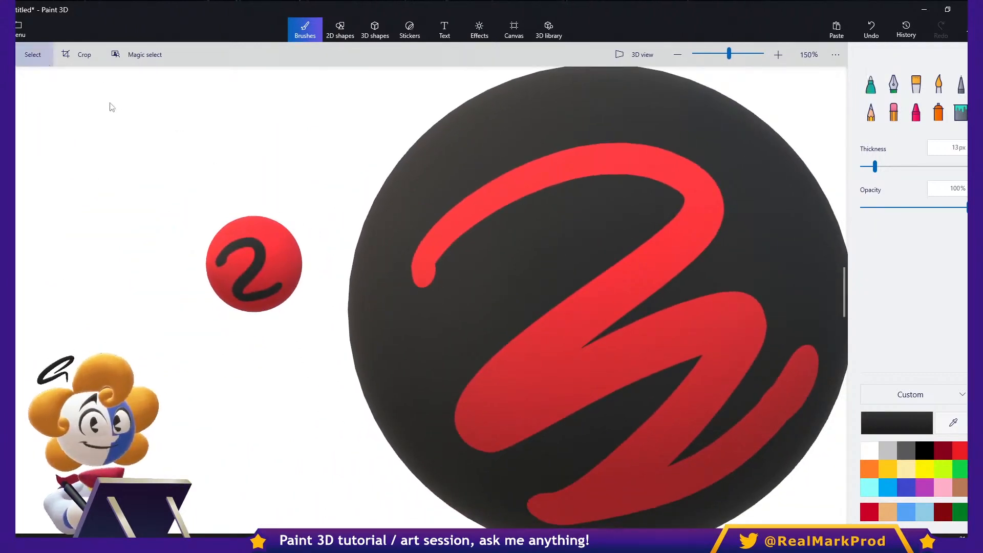
{"action": "left_click", "coordinate": [244, 247]}
{"action": "key", "text": "Delete"}
{"action": "left_click", "coordinate": [455, 301]}
{"action": "key", "text": "Delete"}
- Try drawing a second sphere over the upper edge of the large pink sphere, and undo it
{"action": "scroll", "coordinate": [402, 303], "scroll_direction": "down", "scroll_amount": 1, "text": "ctrl"}
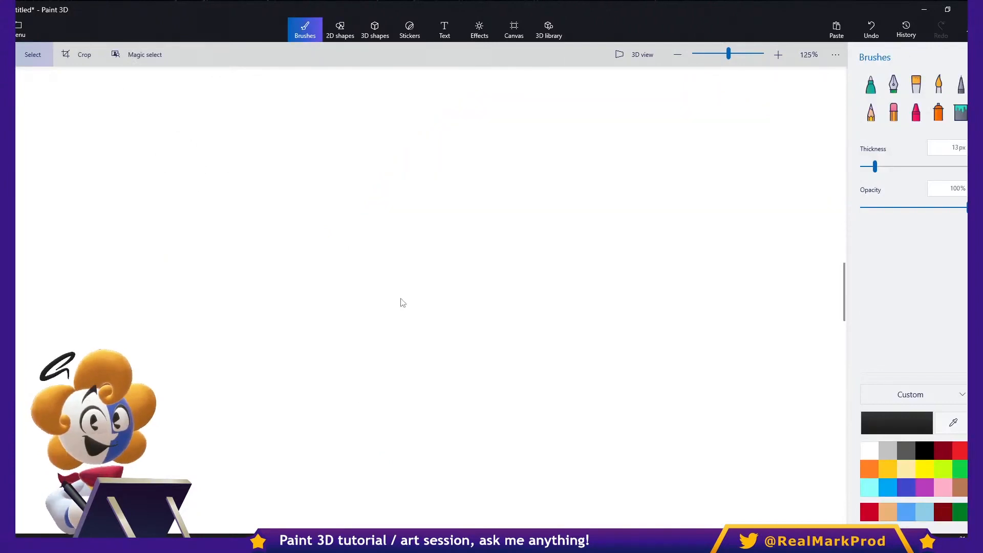
{"action": "scroll", "coordinate": [372, 309], "scroll_direction": "down", "scroll_amount": 1, "text": "ctrl"}
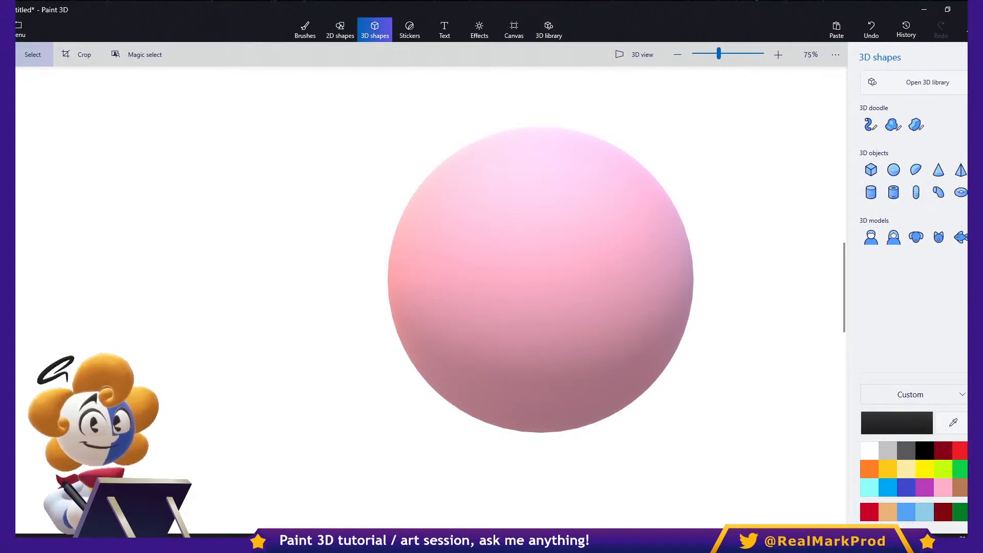
{"action": "left_click", "coordinate": [894, 170]}
{"action": "left_click_drag", "start_coordinate": [657, 116], "coordinate": [757, 267]}
{"action": "key", "text": "ctrl+z"}
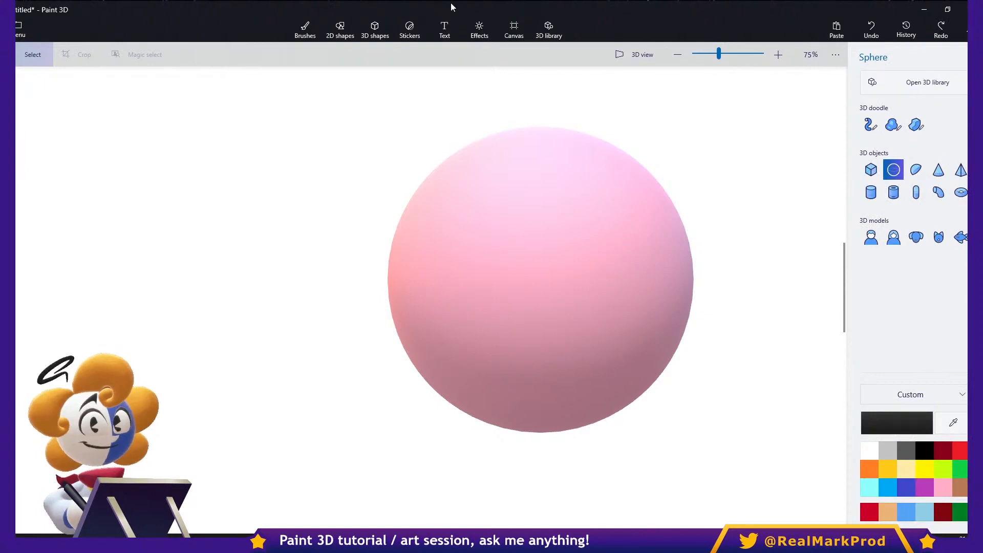
- Inspect the pink sphere edge-on in 3D view and pull it fully out in front of the canvas
{"action": "middle_click_drag", "start_coordinate": [591, 288], "coordinate": [608, 277]}
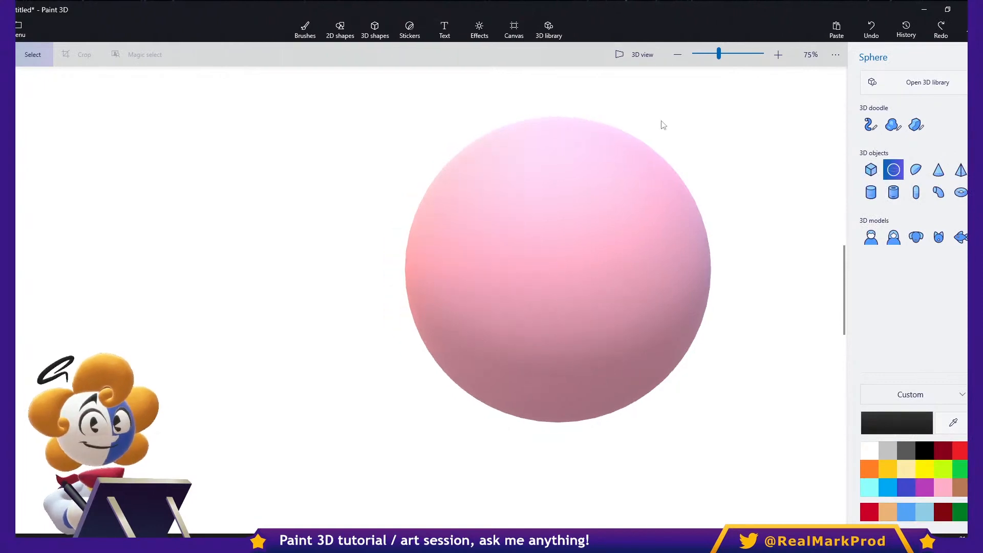
{"action": "left_click", "coordinate": [630, 53]}
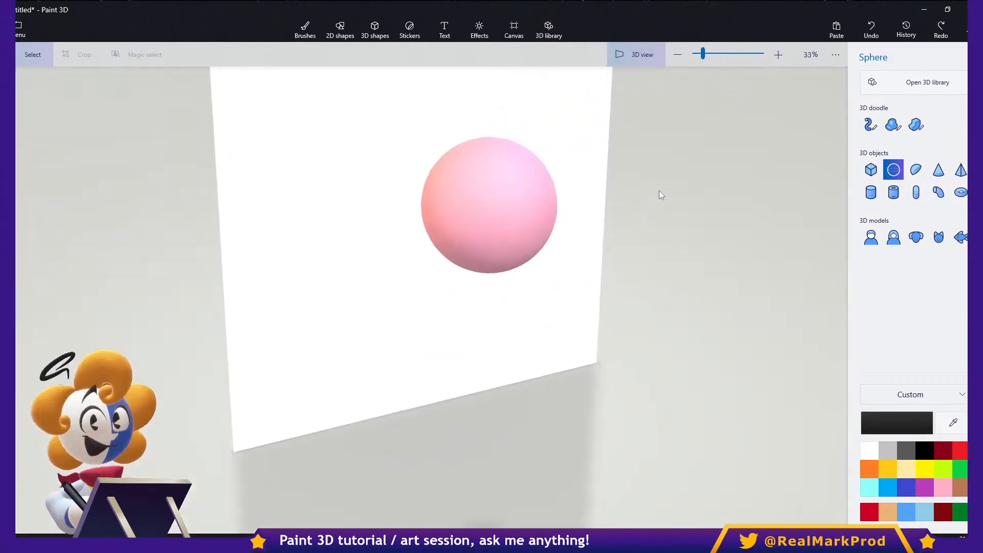
{"action": "scroll", "coordinate": [573, 195], "scroll_direction": "up", "scroll_amount": 4}
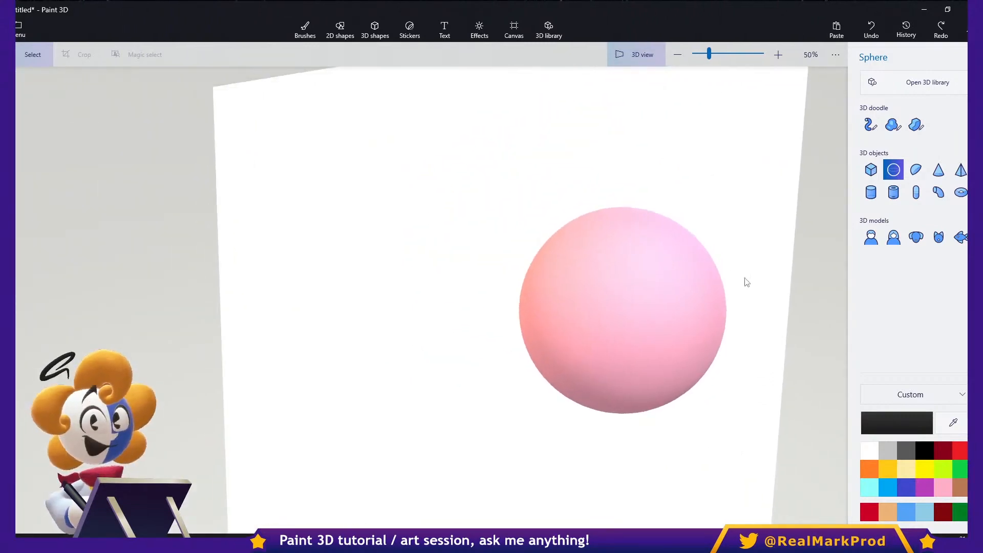
{"action": "left_click_drag", "start_coordinate": [747, 293], "coordinate": [567, 278]}
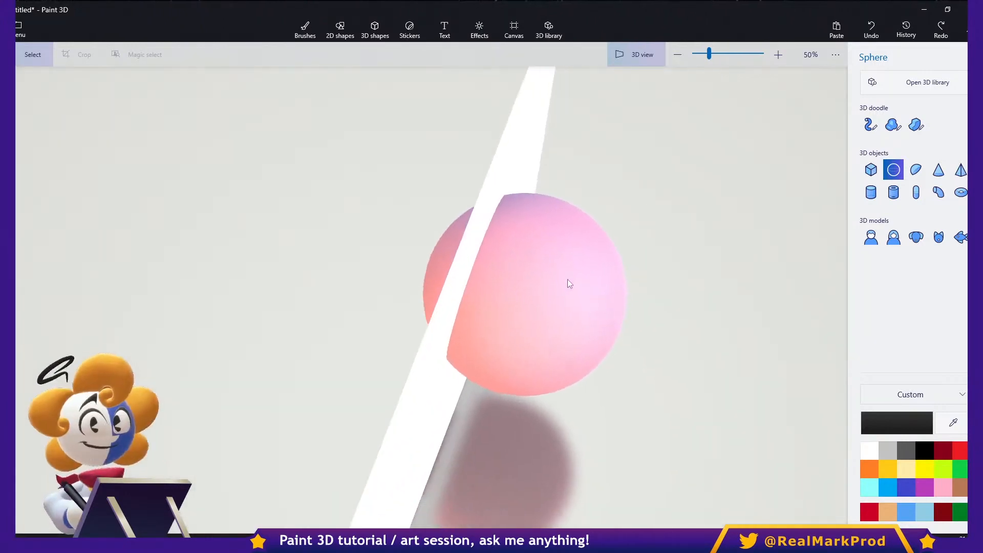
{"action": "left_click", "coordinate": [567, 279]}
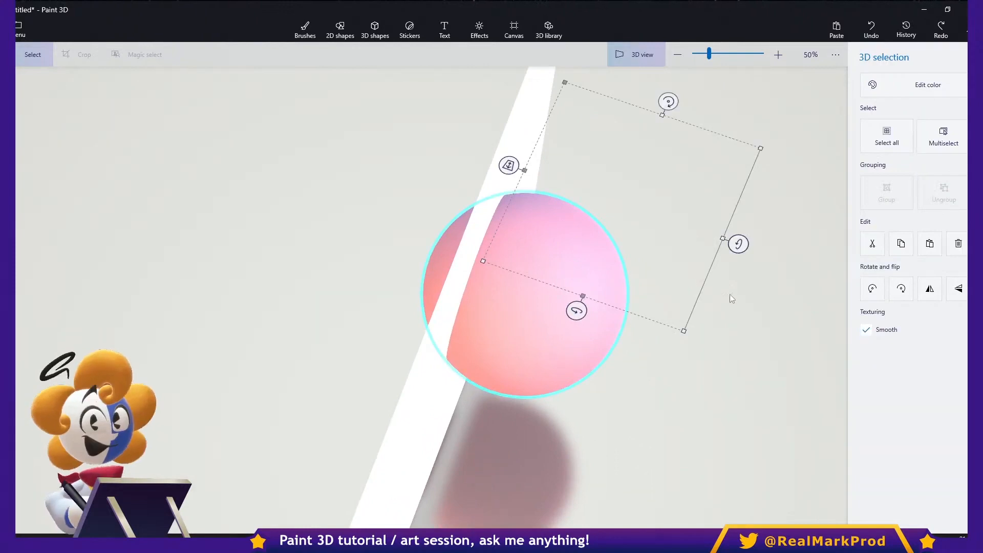
{"action": "left_click_drag", "start_coordinate": [731, 298], "coordinate": [731, 349]}
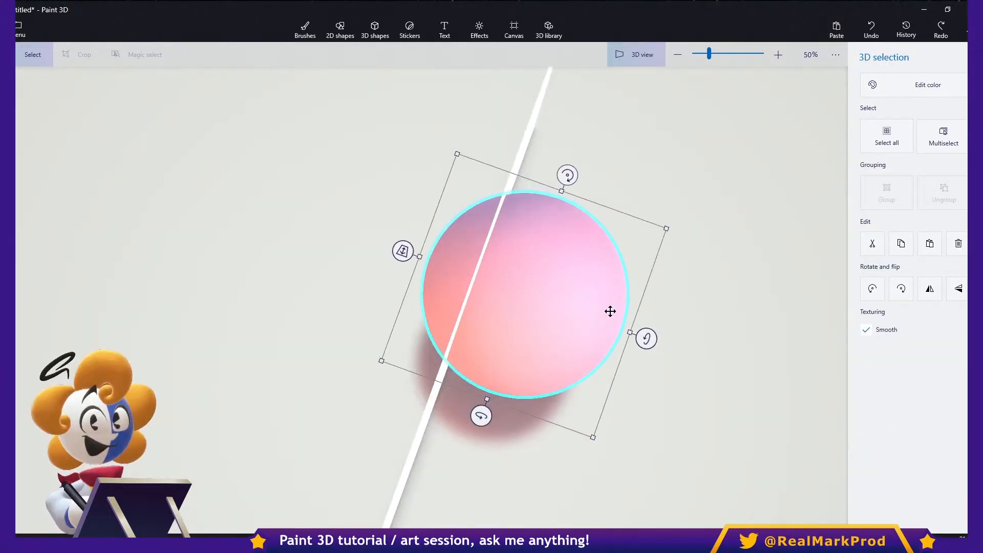
{"action": "left_click_drag", "start_coordinate": [520, 288], "coordinate": [676, 376]}
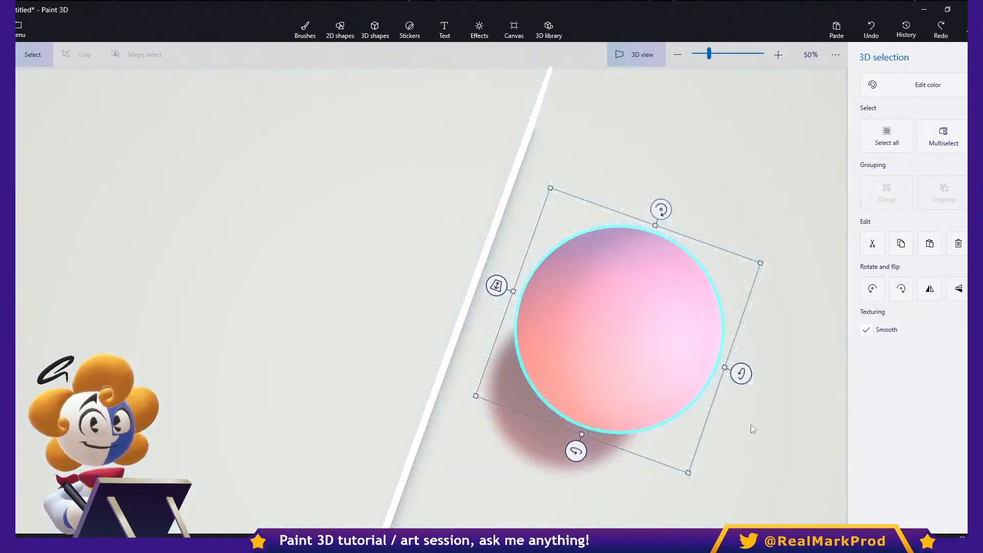
- Shift the pink sphere toward the middle of the canvas and return to the flat 2D view
{"action": "right_click_drag", "start_coordinate": [751, 427], "coordinate": [559, 313]}
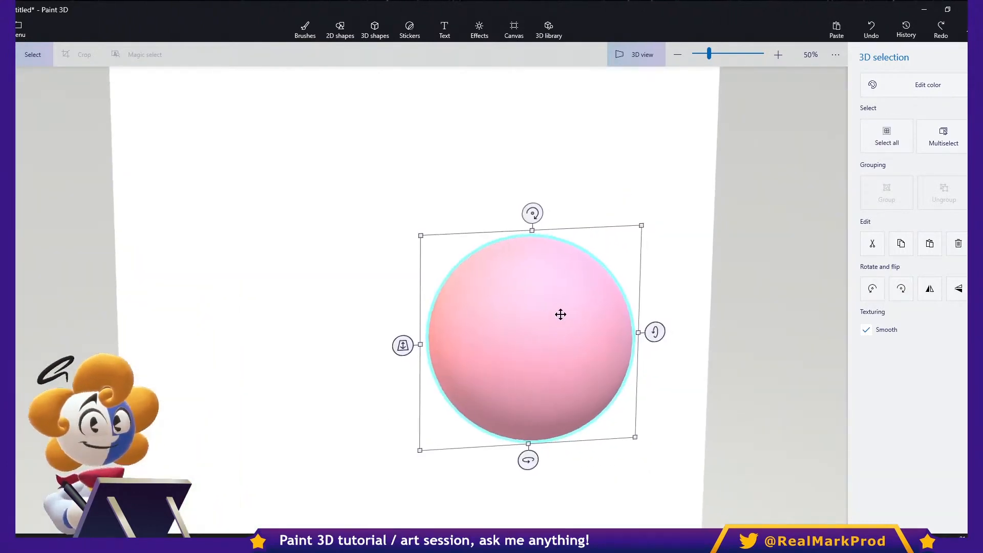
{"action": "left_click_drag", "start_coordinate": [560, 313], "coordinate": [510, 349]}
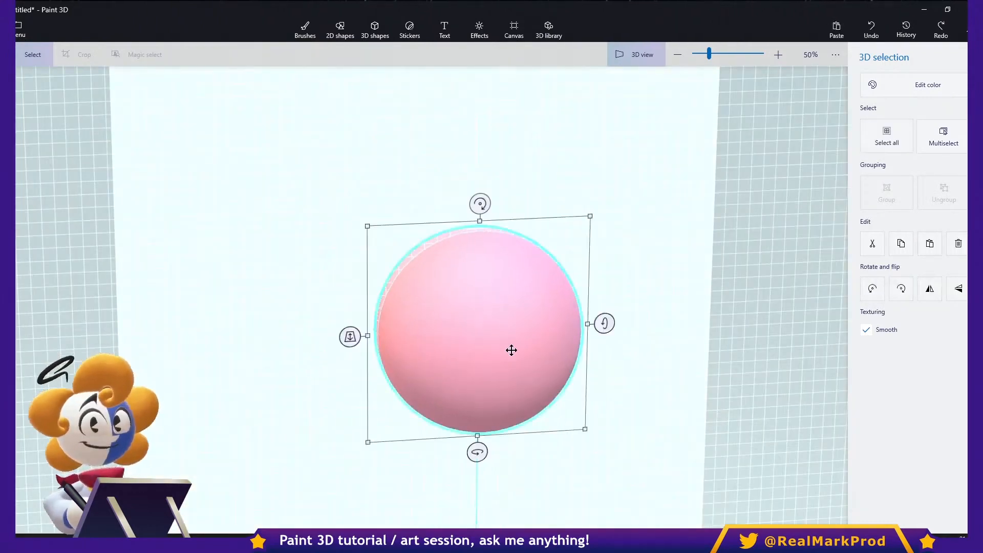
{"action": "scroll", "coordinate": [511, 348], "scroll_direction": "up", "scroll_amount": 3}
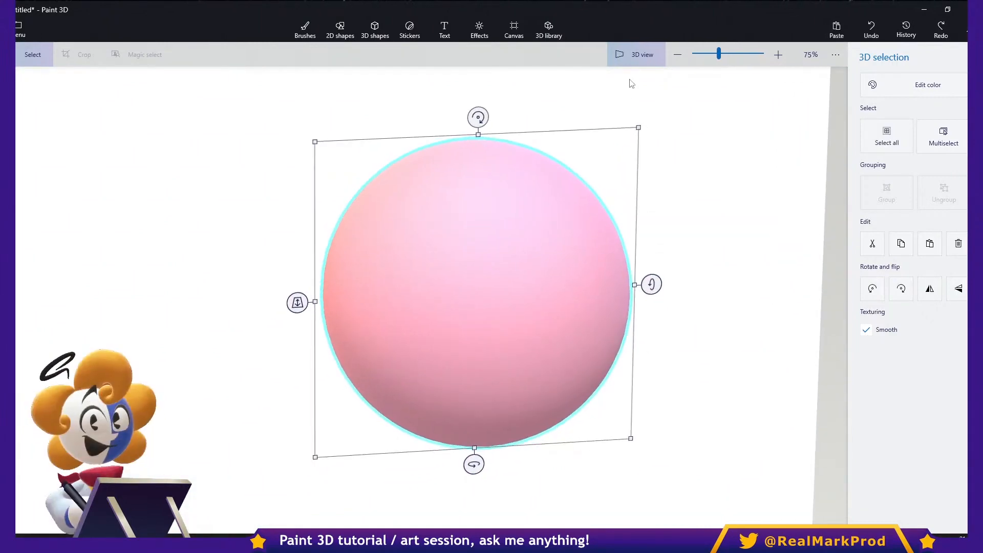
{"action": "left_click", "coordinate": [630, 59]}
{"action": "scroll", "coordinate": [513, 207], "scroll_direction": "up", "scroll_amount": 2}
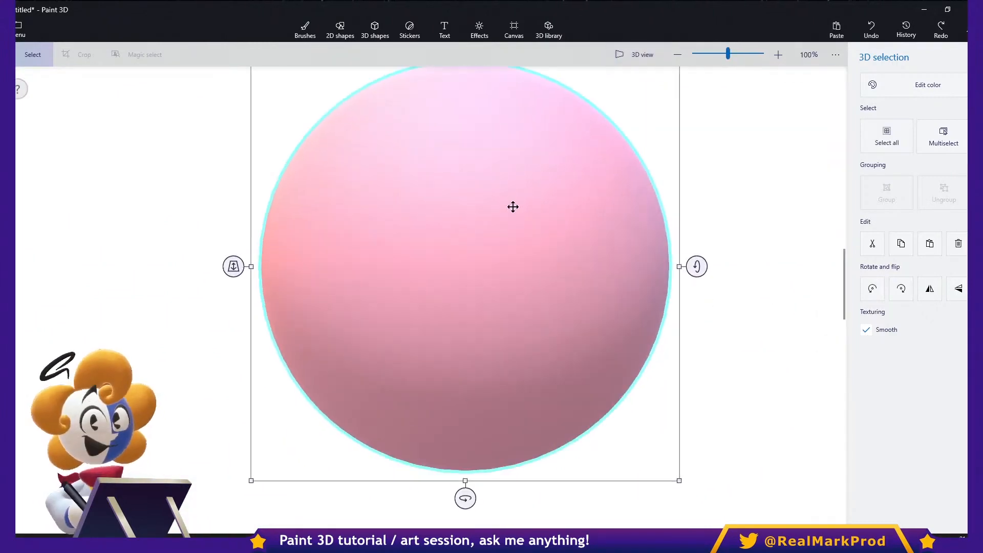
- Adjust the pink sphere's position on the canvas and undo the stray edit
{"action": "left_click_drag", "start_coordinate": [513, 207], "coordinate": [529, 227]}
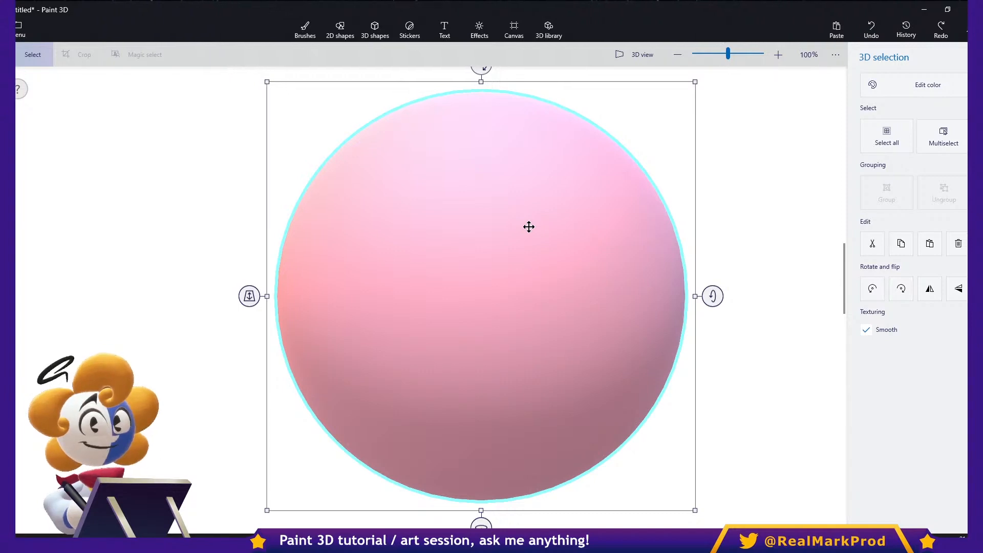
{"action": "scroll", "coordinate": [529, 227], "scroll_direction": "down", "scroll_amount": 2}
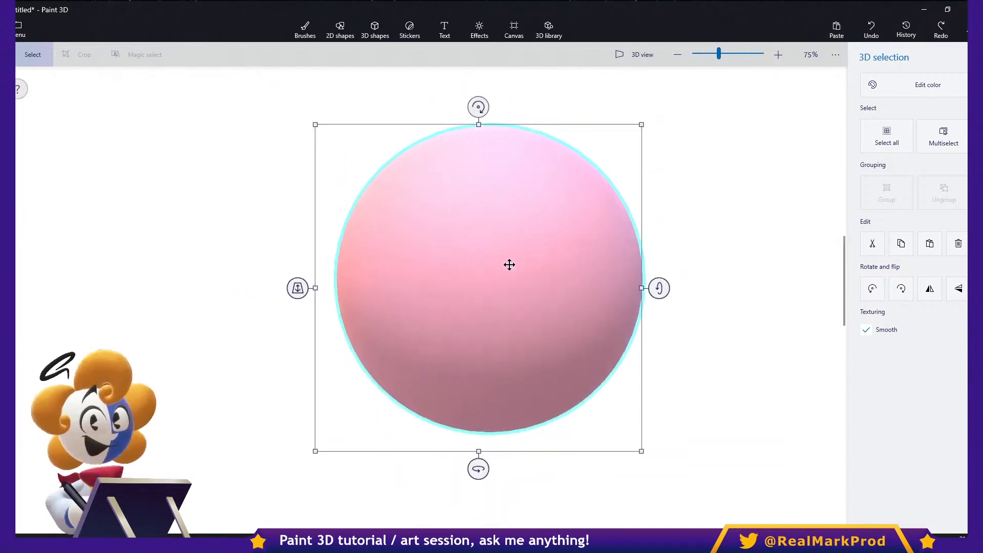
{"action": "left_click_drag", "start_coordinate": [659, 237], "coordinate": [576, 156]}
{"action": "key", "text": "ctrl+z"}
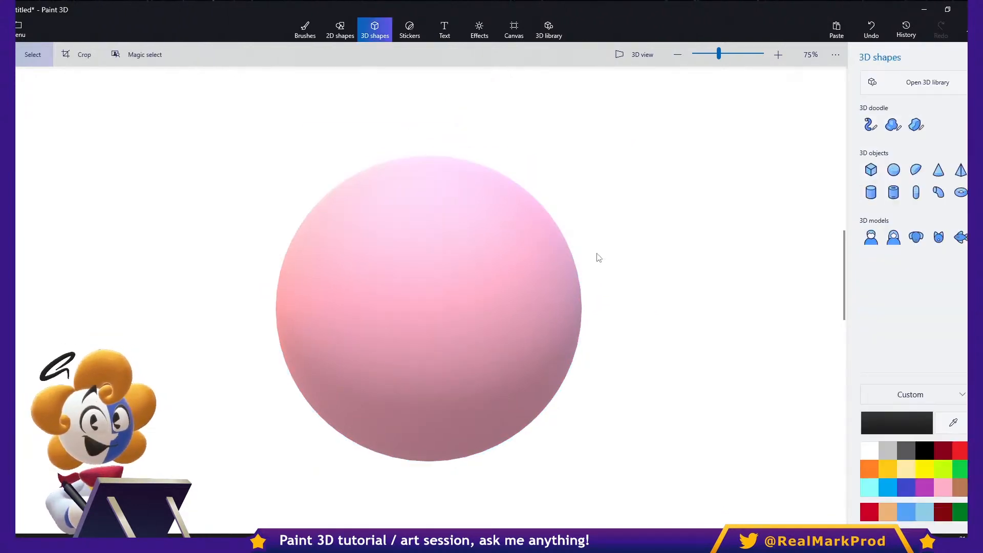
{"action": "mouse_move", "coordinate": [597, 254]}
{"action": "left_mouse_down"}
{"action": "mouse_move", "coordinate": [764, 188]}
{"action": "mouse_move", "coordinate": [772, 241]}
{"action": "mouse_move", "coordinate": [641, 239]}
{"action": "mouse_move", "coordinate": [652, 238]}
{"action": "left_mouse_up"}
- Try drawing two tall black spheres as eyes on the front of the pink sphere
{"action": "left_click", "coordinate": [389, 37]}
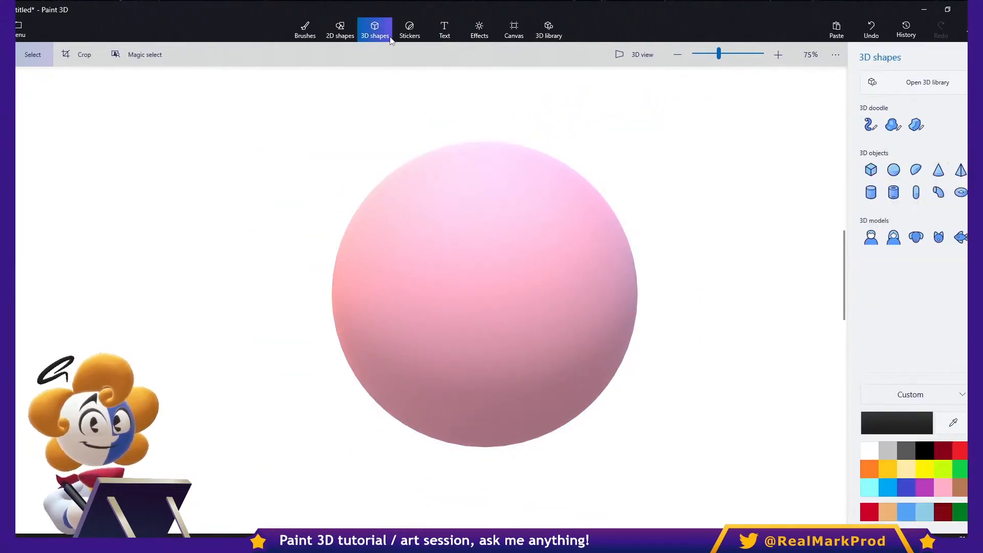
{"action": "left_click", "coordinate": [893, 170]}
{"action": "mouse_move", "coordinate": [387, 199]}
{"action": "left_mouse_down"}
{"action": "mouse_move", "coordinate": [392, 226]}
{"action": "mouse_move", "coordinate": [476, 348]}
{"action": "left_mouse_up"}
{"action": "left_click_drag", "start_coordinate": [509, 191], "coordinate": [546, 294]}
{"action": "left_click", "coordinate": [390, 37]}
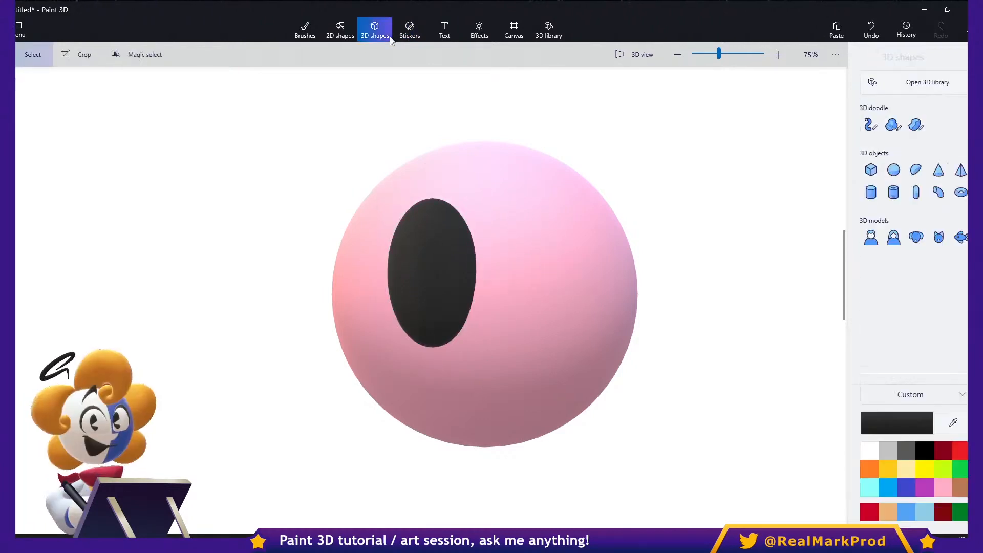
{"action": "left_click", "coordinate": [893, 170]}
{"action": "left_click_drag", "start_coordinate": [490, 193], "coordinate": [585, 344]}
- Try adding a small black sphere as a mouth below the two eyes
{"action": "left_click", "coordinate": [390, 37]}
{"action": "left_click", "coordinate": [893, 170]}
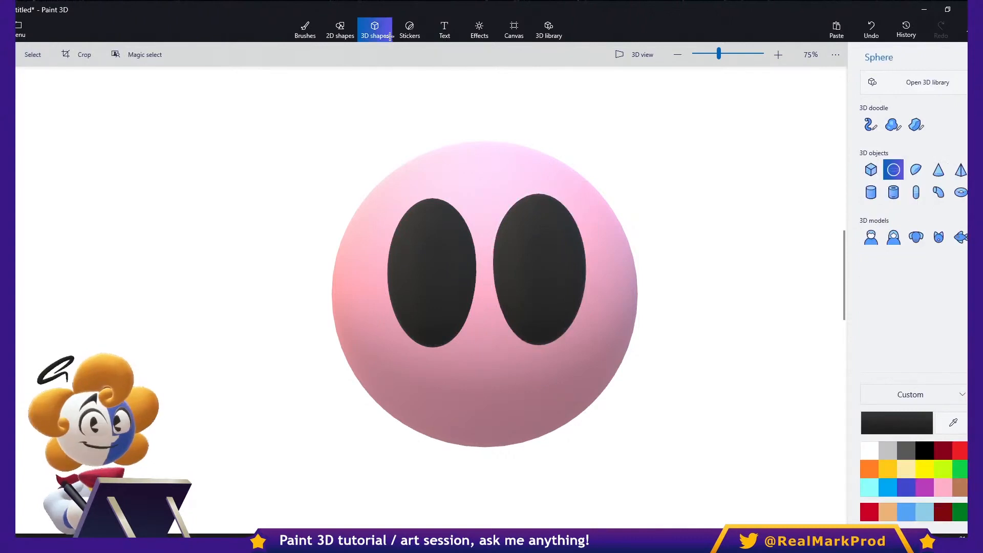
{"action": "left_click_drag", "start_coordinate": [474, 359], "coordinate": [487, 390]}
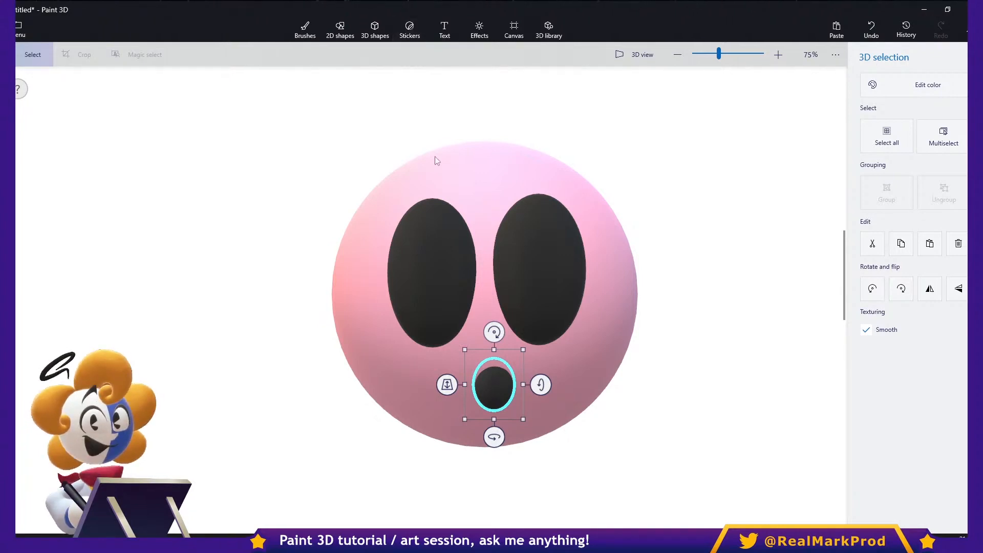
- Undo the black sphere eyes and mouth, leaving only the plain pink sphere
{"action": "key", "text": "ctrl+z"}
{"action": "key", "text": "ctrl+z"}
{"action": "key", "text": "ctrl+z"}
{"action": "key", "text": "ctrl+z"}
{"action": "key", "text": "ctrl+z"}
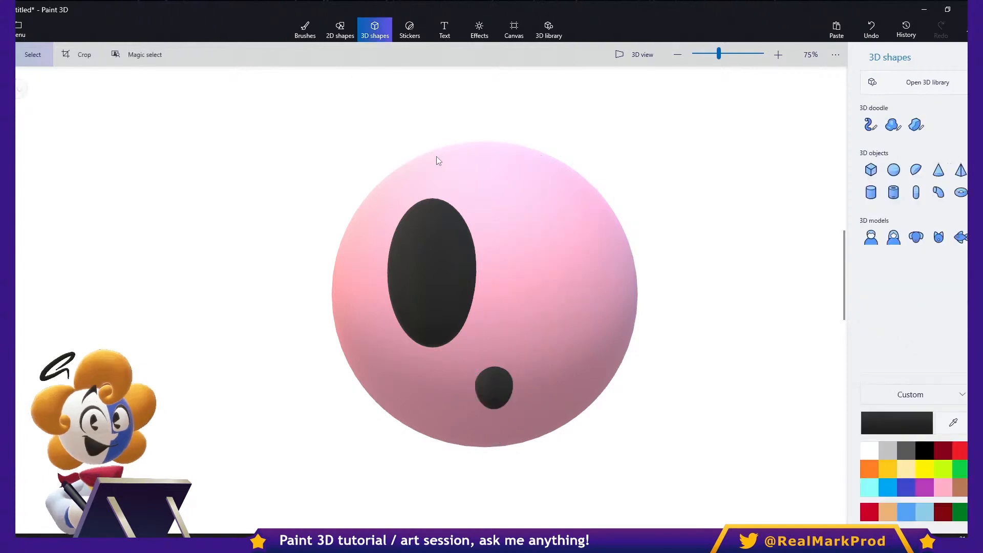
{"action": "key", "text": "ctrl+z"}
{"action": "key", "text": "ctrl+z"}
{"action": "key", "text": "ctrl+z"}
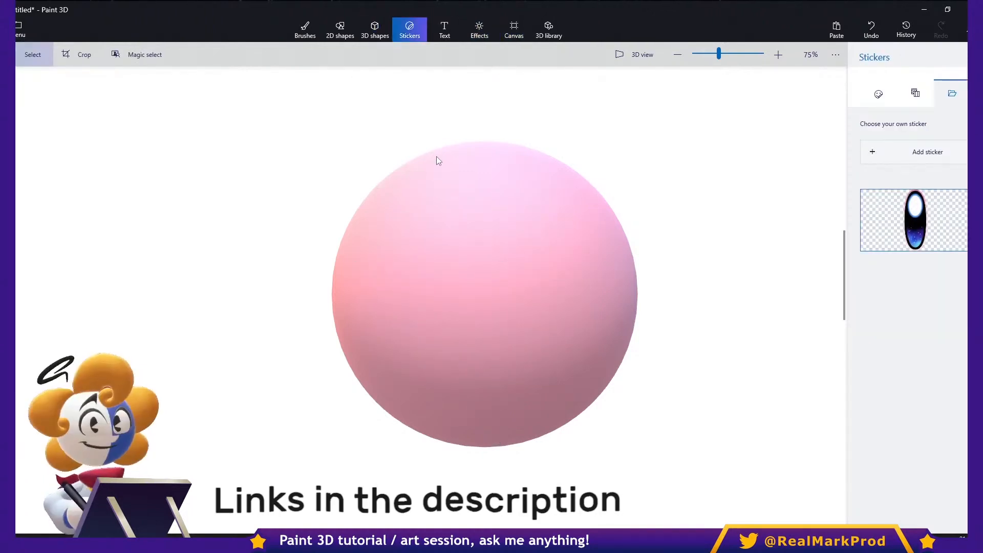
- Place the custom starry eye sticker on the right half of the pink sphere, enlarge it and apply it
{"action": "left_click_drag", "start_coordinate": [424, 301], "coordinate": [532, 282]}
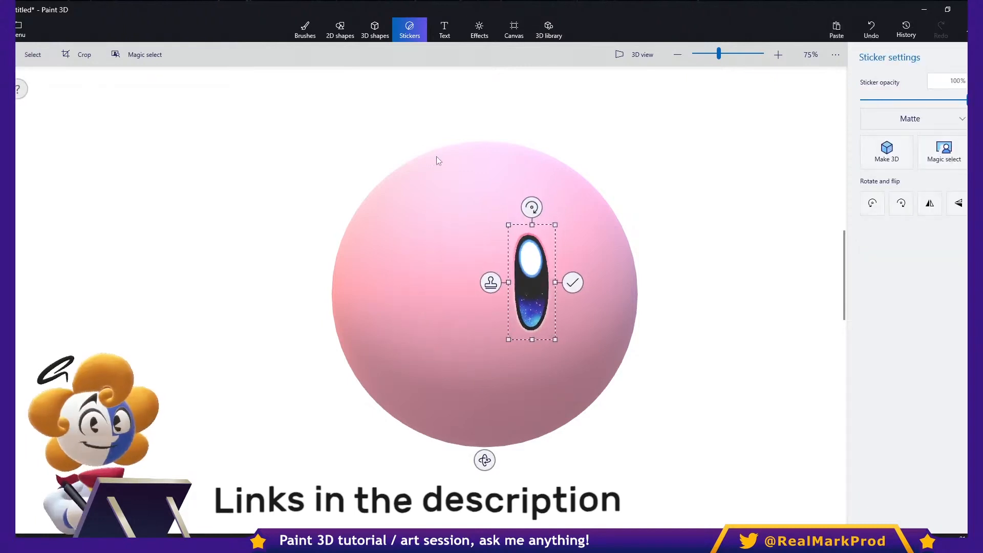
{"action": "left_click_drag", "start_coordinate": [555, 224], "coordinate": [586, 176]}
{"action": "mouse_move", "coordinate": [547, 257]}
{"action": "left_mouse_down"}
{"action": "mouse_move", "coordinate": [483, 281]}
{"action": "mouse_move", "coordinate": [530, 266]}
{"action": "left_mouse_up"}
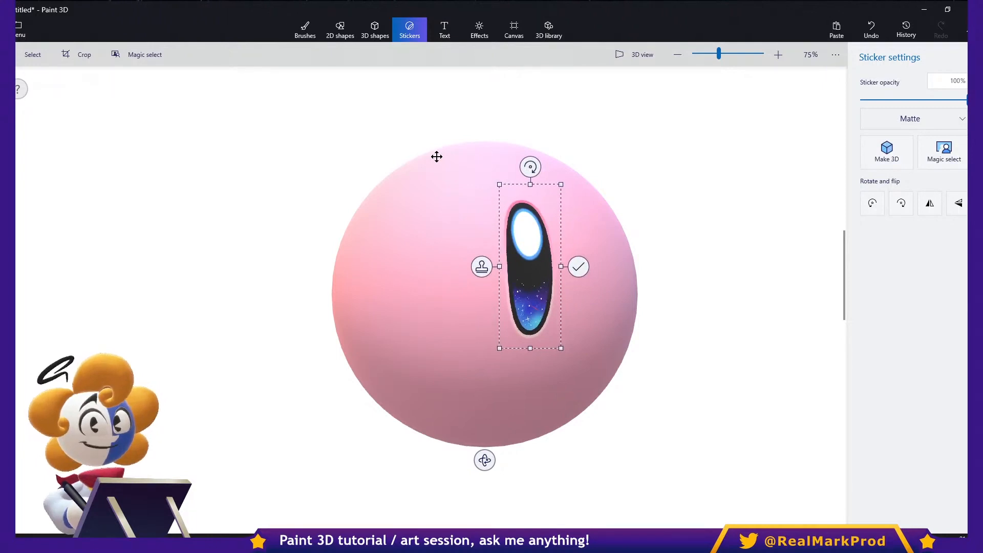
{"action": "left_click", "coordinate": [578, 266]}
- Add a second eye sticker on the left half of the sphere, sized and positioned to match the first
{"action": "left_click", "coordinate": [916, 220]}
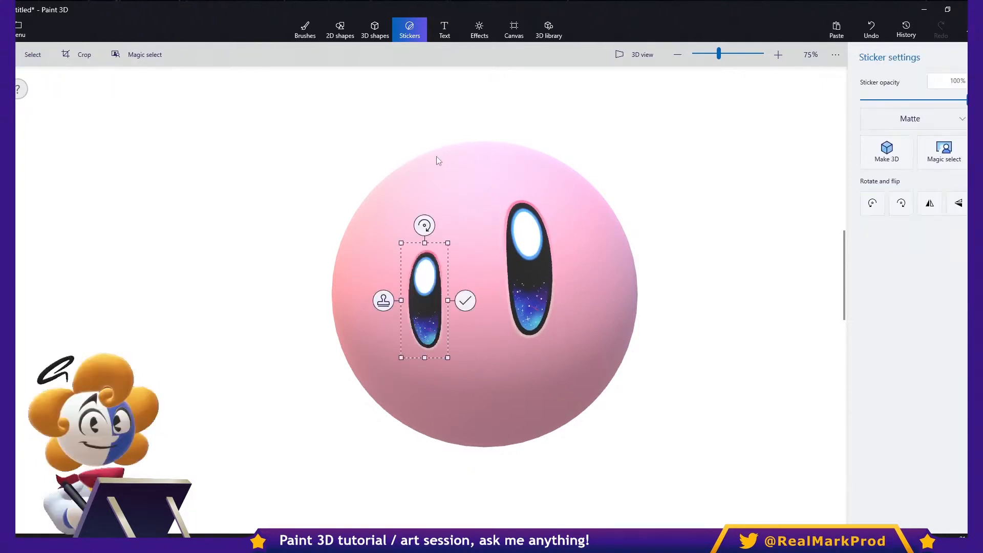
{"action": "left_click_drag", "start_coordinate": [424, 299], "coordinate": [454, 291]}
{"action": "left_click_drag", "start_coordinate": [478, 234], "coordinate": [500, 179]}
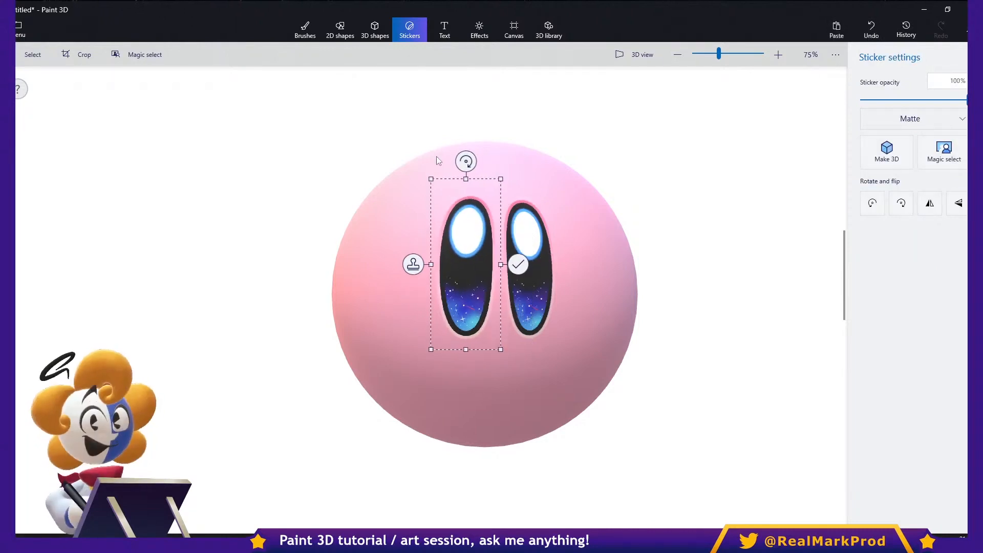
{"action": "left_click_drag", "start_coordinate": [501, 264], "coordinate": [492, 264]}
{"action": "left_click_drag", "start_coordinate": [437, 157], "coordinate": [453, 136]}
{"action": "key", "text": "Escape"}
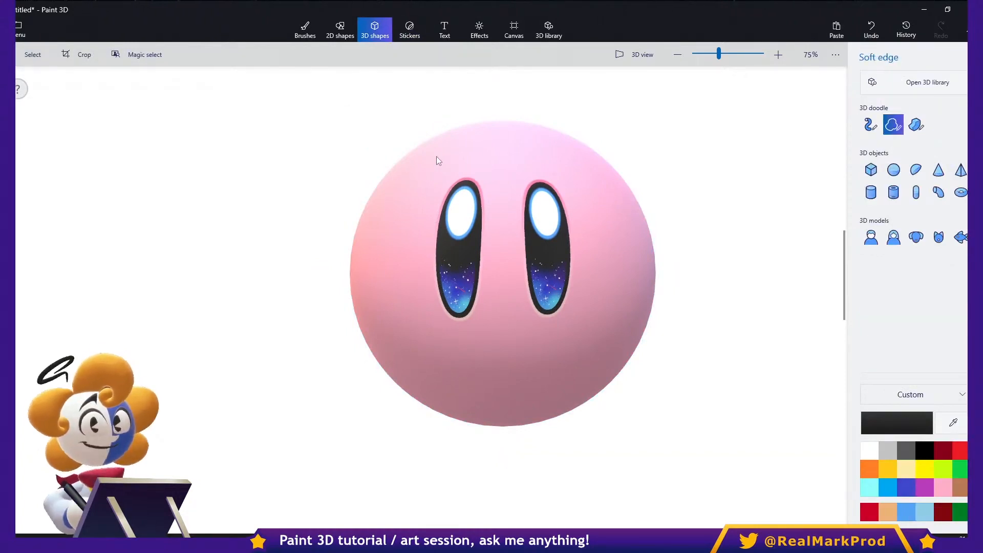
- Try drawing a hemisphere beside the pink sphere, and delete it
{"action": "left_click", "coordinate": [915, 169]}
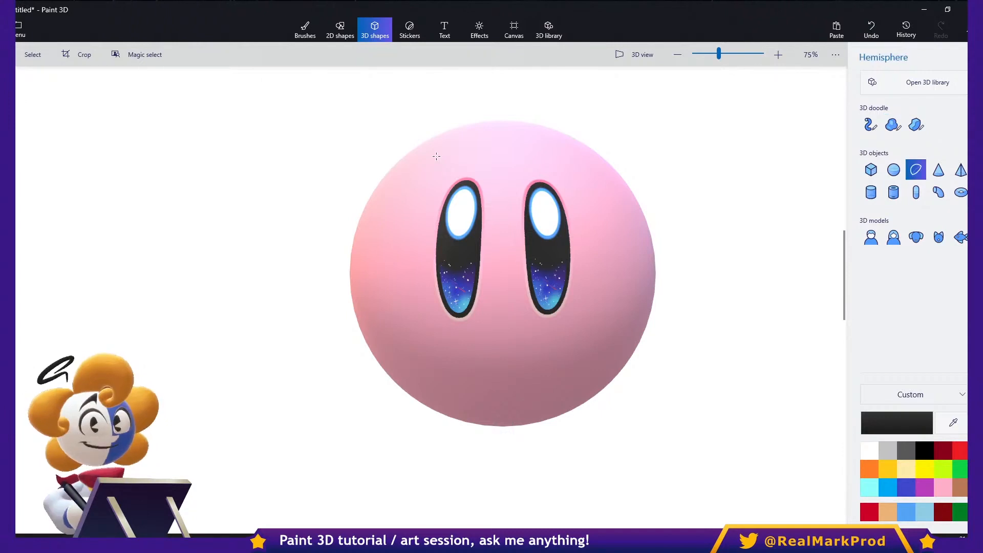
{"action": "mouse_move", "coordinate": [651, 154]}
{"action": "left_mouse_down"}
{"action": "mouse_move", "coordinate": [801, 226]}
{"action": "mouse_move", "coordinate": [807, 246]}
{"action": "left_mouse_up"}
{"action": "key", "text": "Delete"}
- Draw a black foot-shaped soft edge 3D doodle to the right of the sphere and turn it about its vertical axis
{"action": "left_click", "coordinate": [892, 124]}
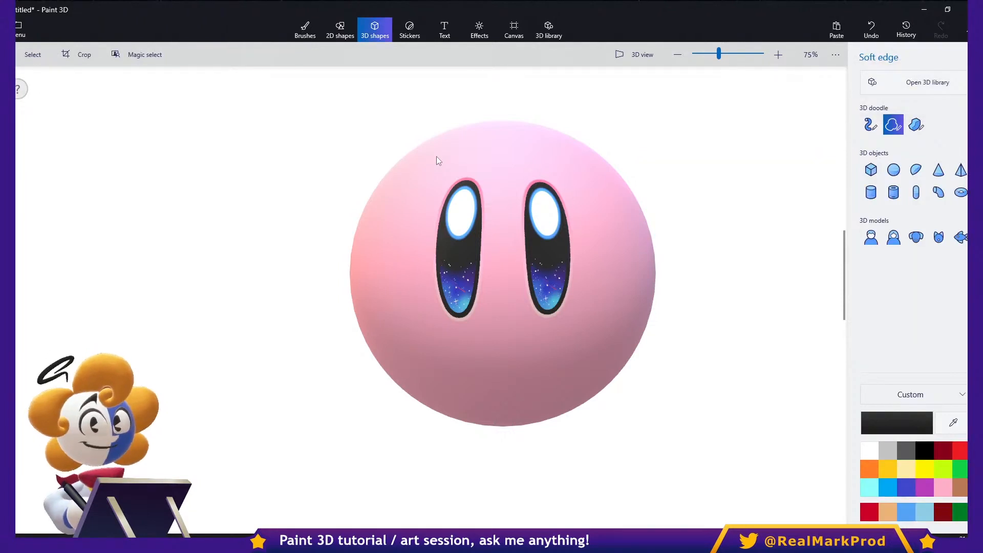
{"action": "mouse_move", "coordinate": [712, 262]}
{"action": "left_mouse_down"}
{"action": "mouse_move", "coordinate": [753, 260]}
{"action": "mouse_move", "coordinate": [743, 261]}
{"action": "left_mouse_up"}
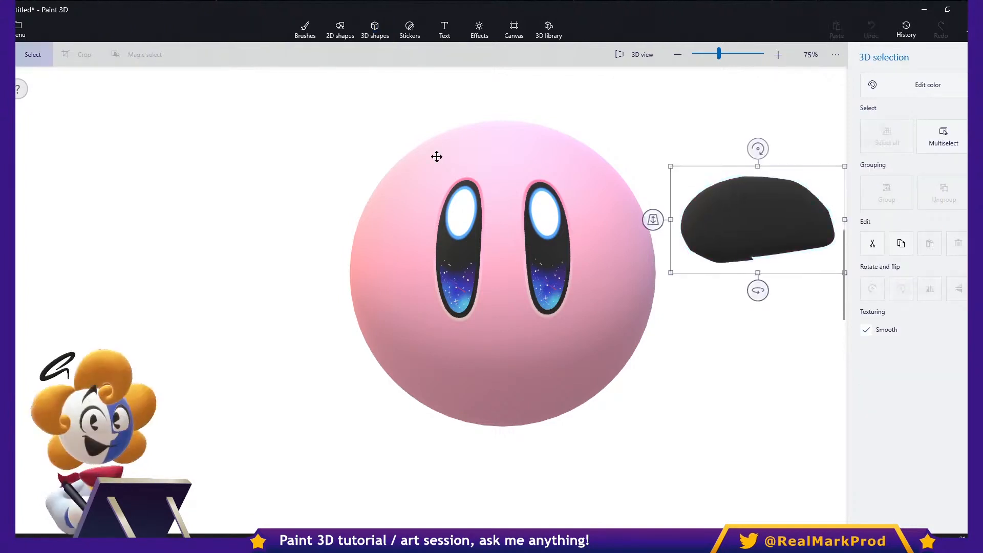
{"action": "left_click_drag", "start_coordinate": [753, 309], "coordinate": [767, 309]}
{"action": "left_click_drag", "start_coordinate": [706, 310], "coordinate": [667, 309]}
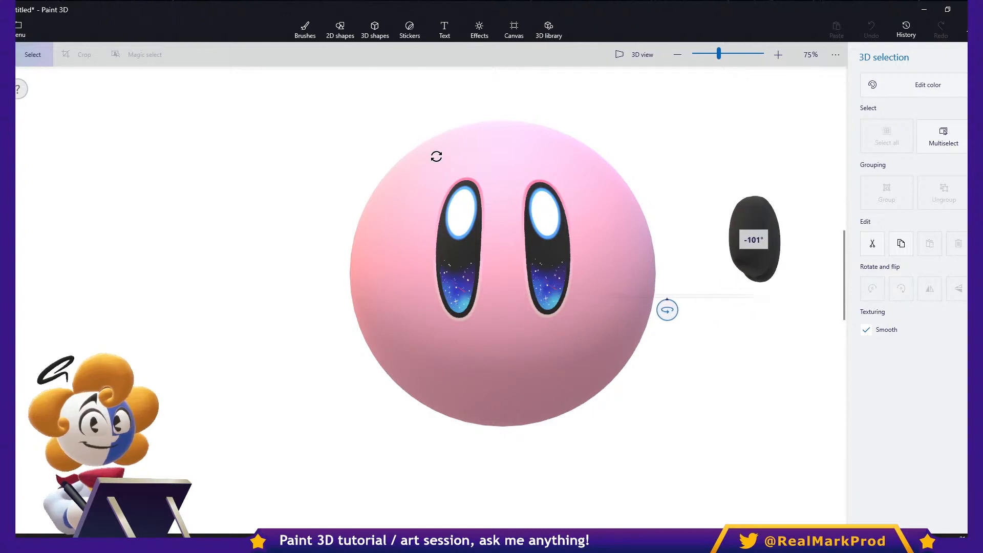
- Move the foot under the sphere's lower left, enlarge it, angle it outward and colour it dark red
{"action": "left_click_drag", "start_coordinate": [798, 239], "coordinate": [855, 239]}
{"action": "left_click_drag", "start_coordinate": [784, 239], "coordinate": [351, 463]}
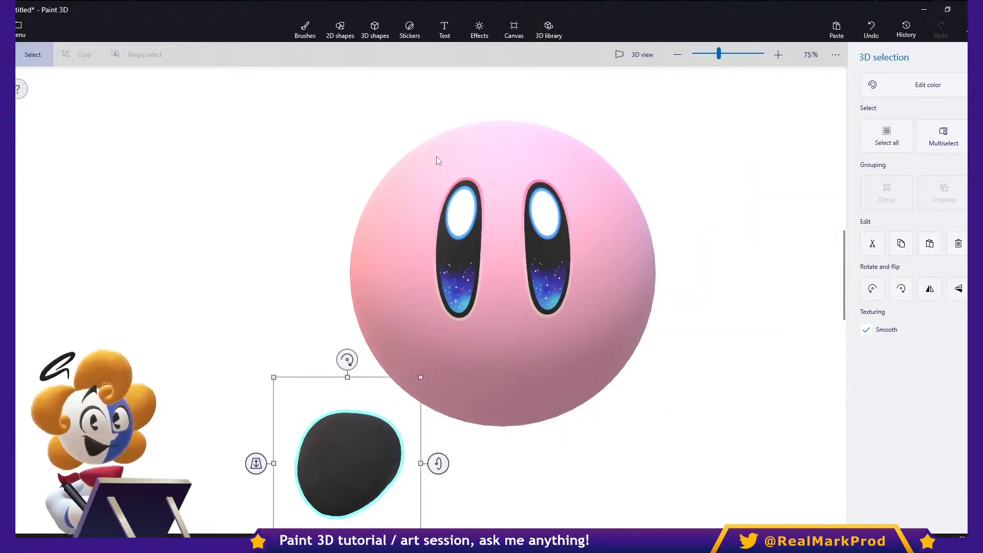
{"action": "left_click_drag", "start_coordinate": [421, 375], "coordinate": [477, 313]}
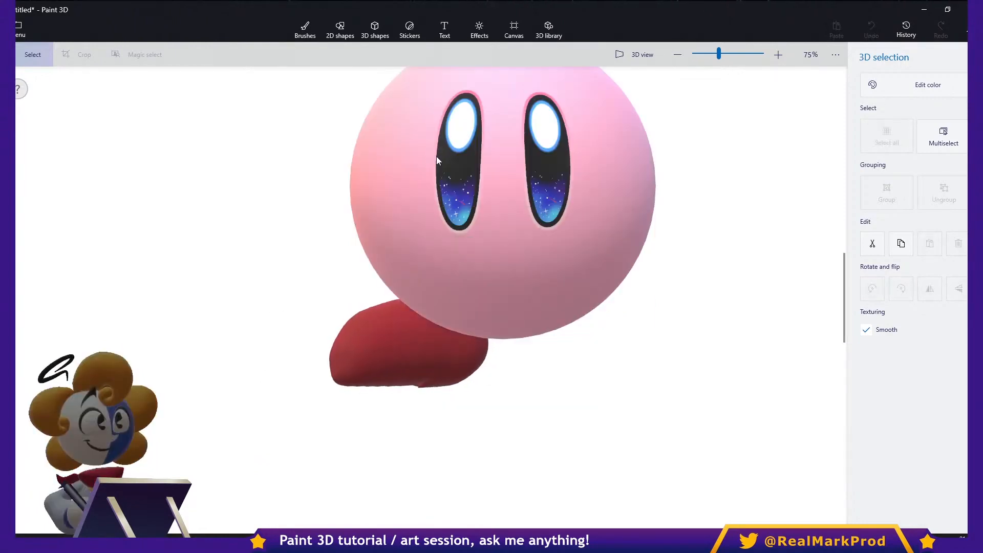
- Duplicate the red foot, turn the copy to face the other way, and align both feet under the sphere
{"action": "key", "text": "ctrl"}
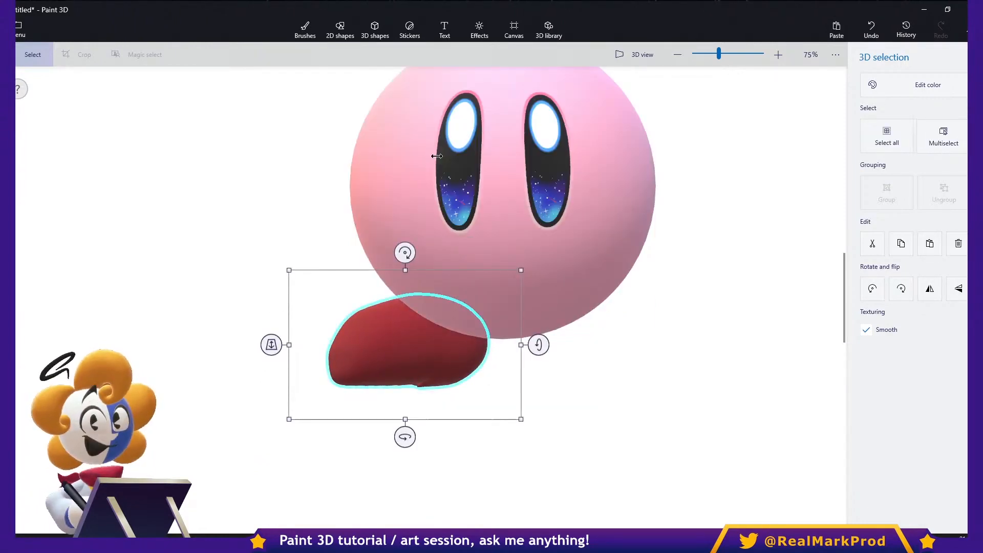
{"action": "key", "text": "ctrl+c"}
{"action": "key", "text": "ctrl+v"}
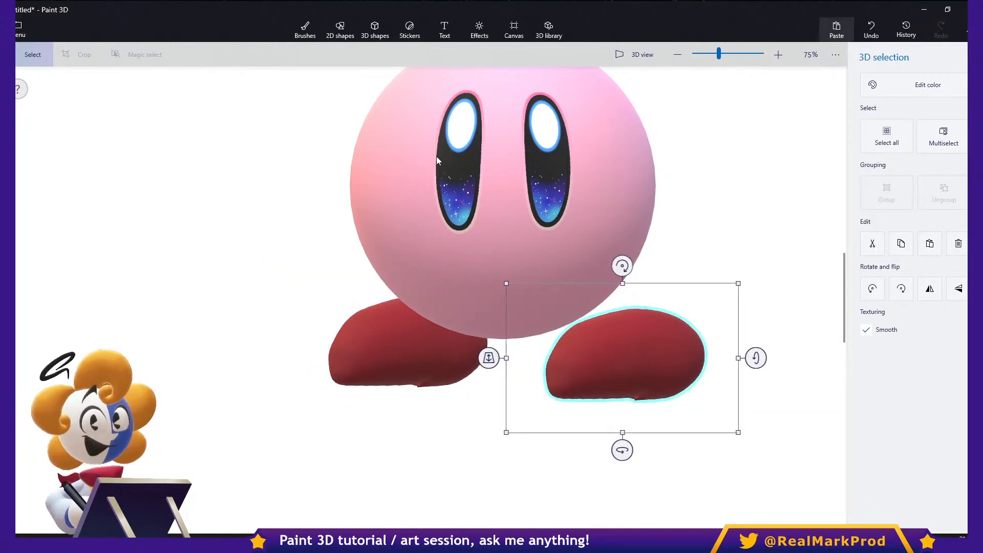
{"action": "left_click_drag", "start_coordinate": [621, 450], "coordinate": [742, 450]}
{"action": "left_click_drag", "start_coordinate": [622, 358], "coordinate": [596, 343]}
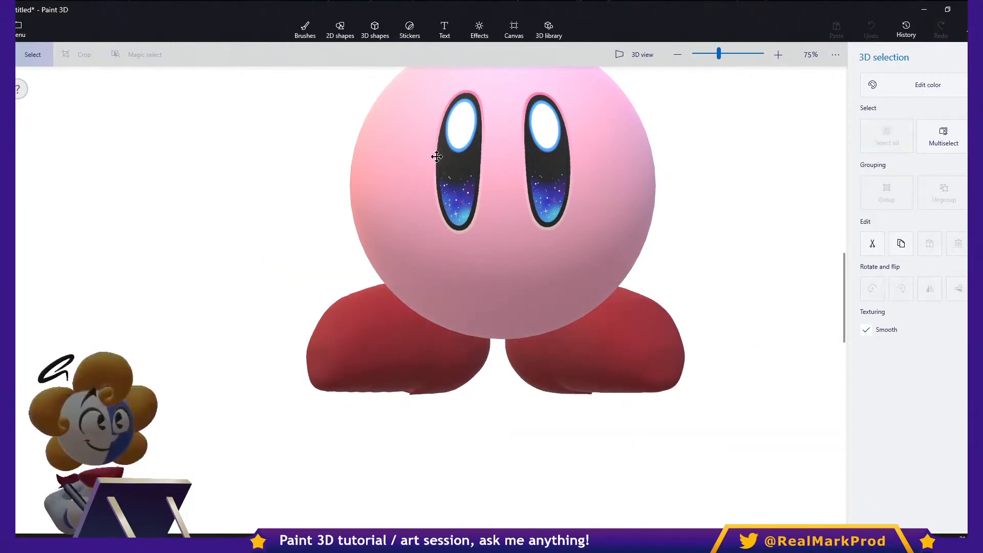
{"action": "left_click_drag", "start_coordinate": [407, 348], "coordinate": [402, 338]}
{"action": "left_click", "coordinate": [742, 230]}
- Draw a roughly round black soft edge 3D doodle to the right of the pink sphere
{"action": "left_click", "coordinate": [893, 125]}
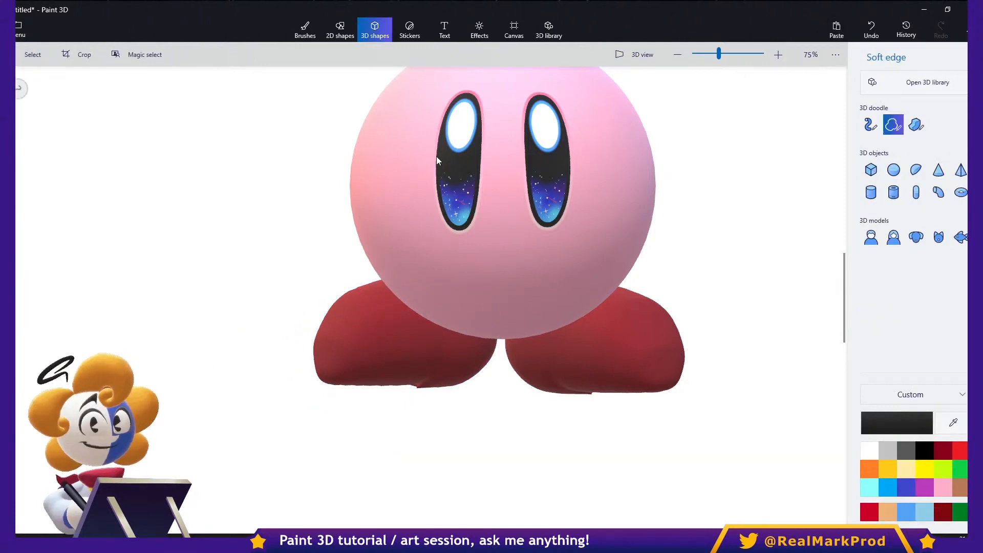
{"action": "left_click_drag", "start_coordinate": [682, 204], "coordinate": [775, 137]}
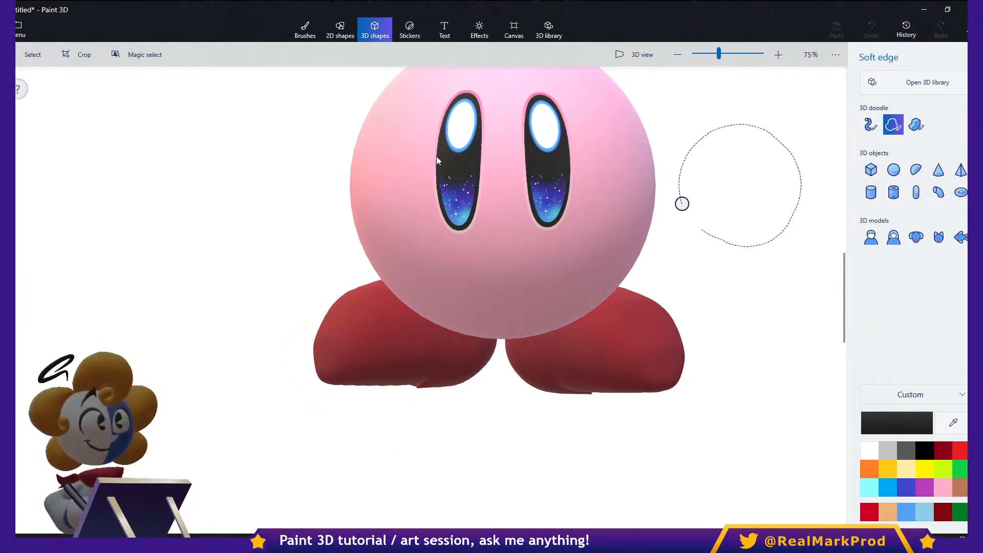
{"action": "left_click_drag", "start_coordinate": [701, 229], "coordinate": [682, 205]}
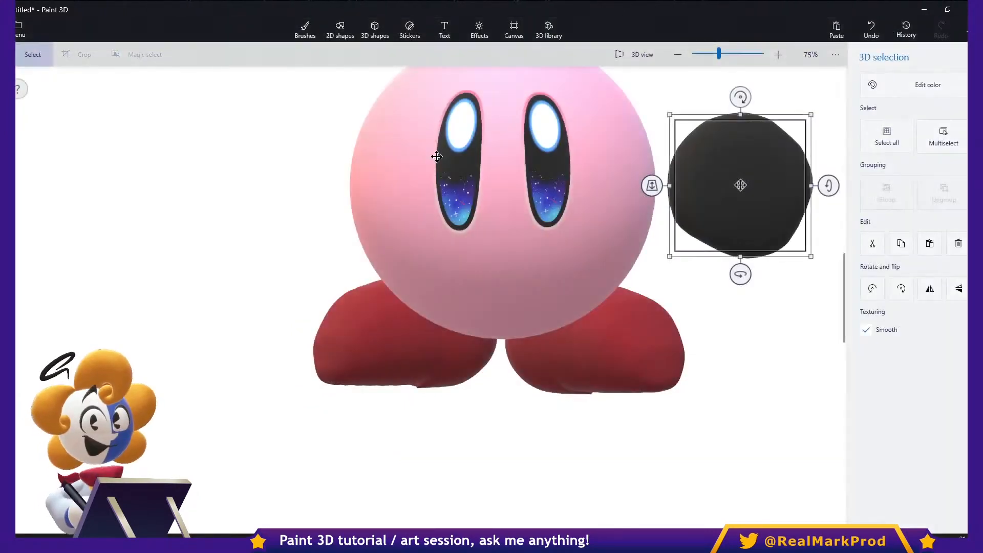
- Recolour the round doodle with pink sampled from the sphere and place it at the sphere's upper right as an arm
{"action": "left_click", "coordinate": [928, 85]}
{"action": "left_click_drag", "start_coordinate": [740, 185], "coordinate": [642, 154]}
{"action": "left_click", "coordinate": [822, 131]}
{"action": "left_click", "coordinate": [590, 201]}
- Turn the pink arm about its vertical axis and widen it outward from the body
{"action": "left_click_drag", "start_coordinate": [642, 244], "coordinate": [626, 245], "text": "shift"}
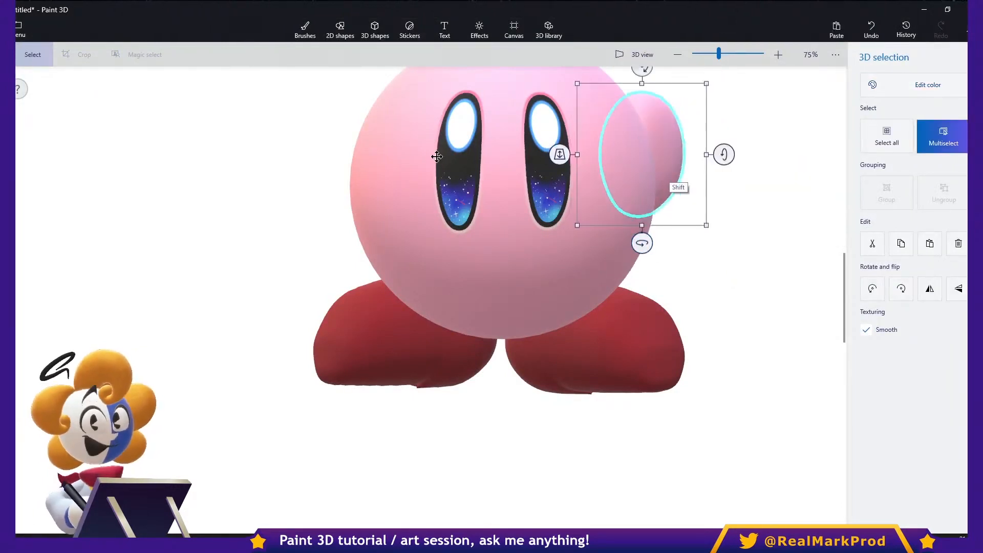
{"action": "left_click_drag", "start_coordinate": [706, 154], "coordinate": [758, 155]}
{"action": "left_click_drag", "start_coordinate": [844, 297], "coordinate": [844, 293]}
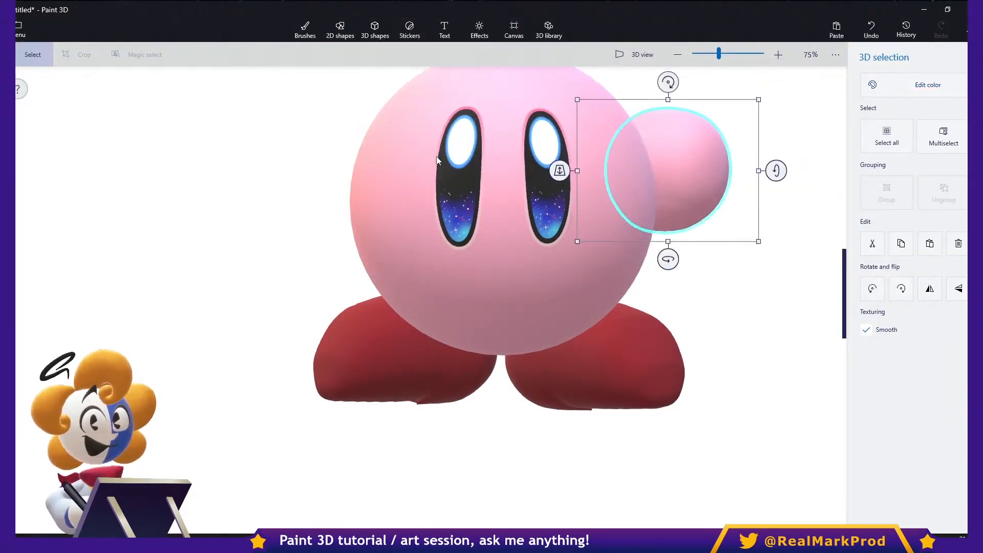
{"action": "scroll", "coordinate": [436, 158], "scroll_direction": "up", "scroll_amount": 2}
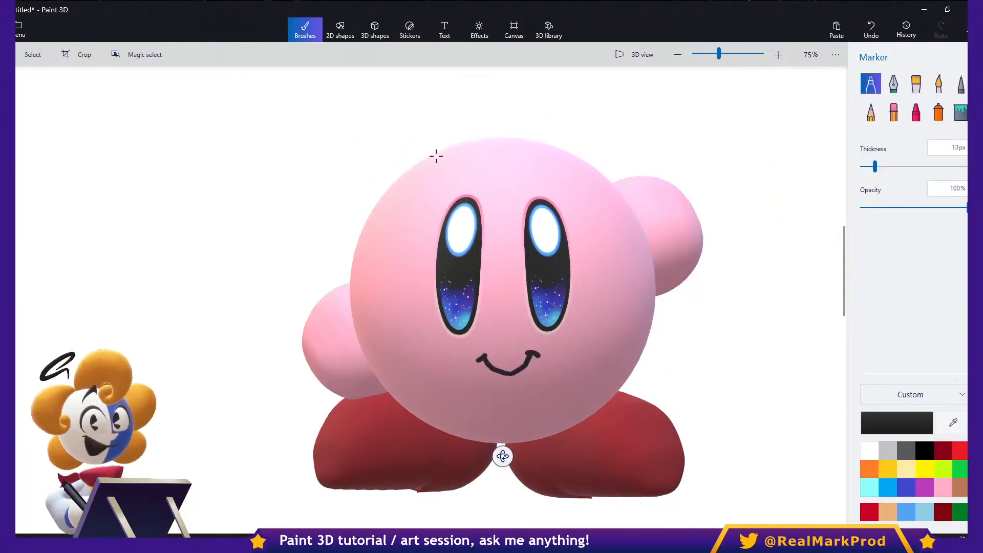
- Draw two slanted angry eyebrows above the eyes with the black 13 px marker, and undo both strokes
{"action": "left_click_drag", "start_coordinate": [429, 177], "coordinate": [497, 202]}
{"action": "left_click_drag", "start_coordinate": [518, 205], "coordinate": [584, 172]}
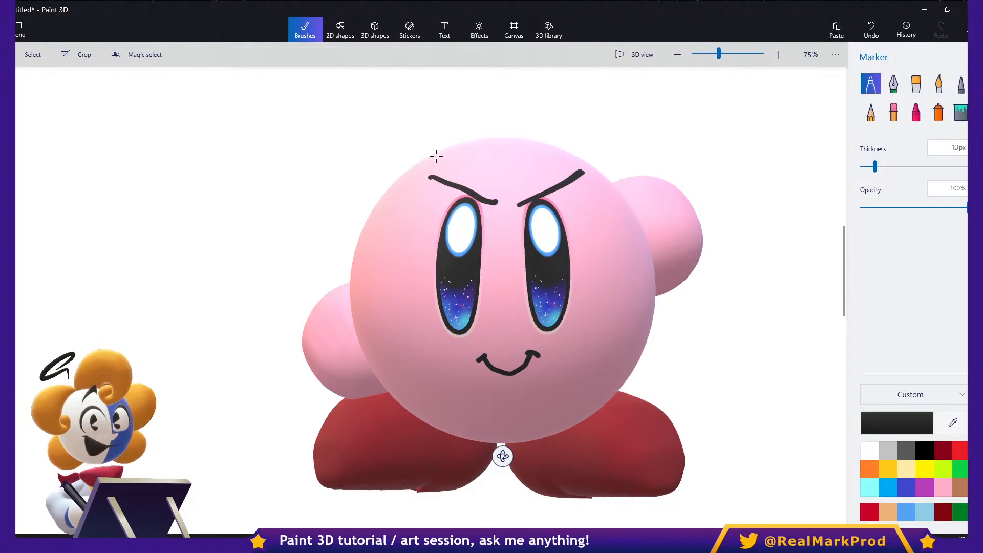
{"action": "key", "text": "ctrl+z"}
{"action": "key", "text": "ctrl+z"}
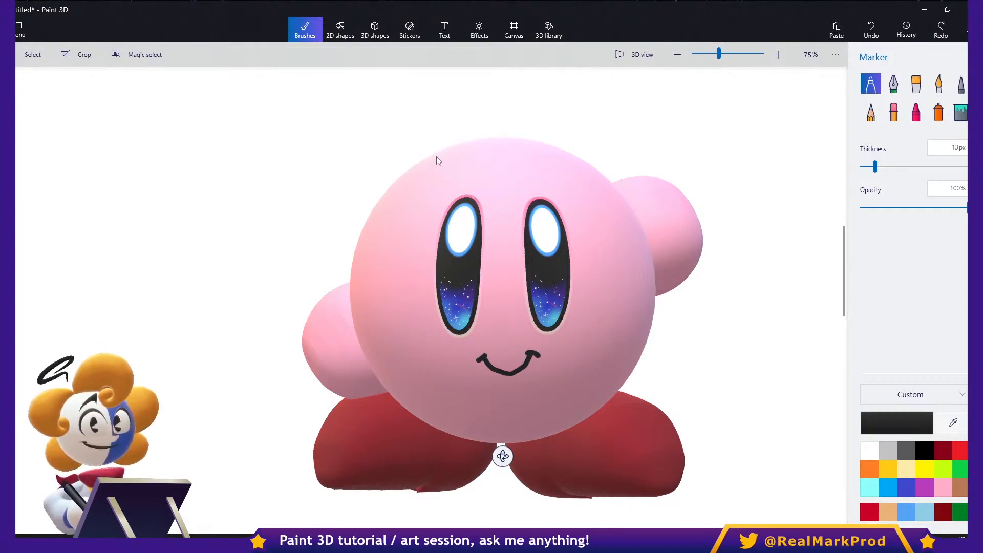
- Select all of Kirby's parts together, shrink the character and move it to the left side of the canvas
{"action": "left_click", "coordinate": [33, 54]}
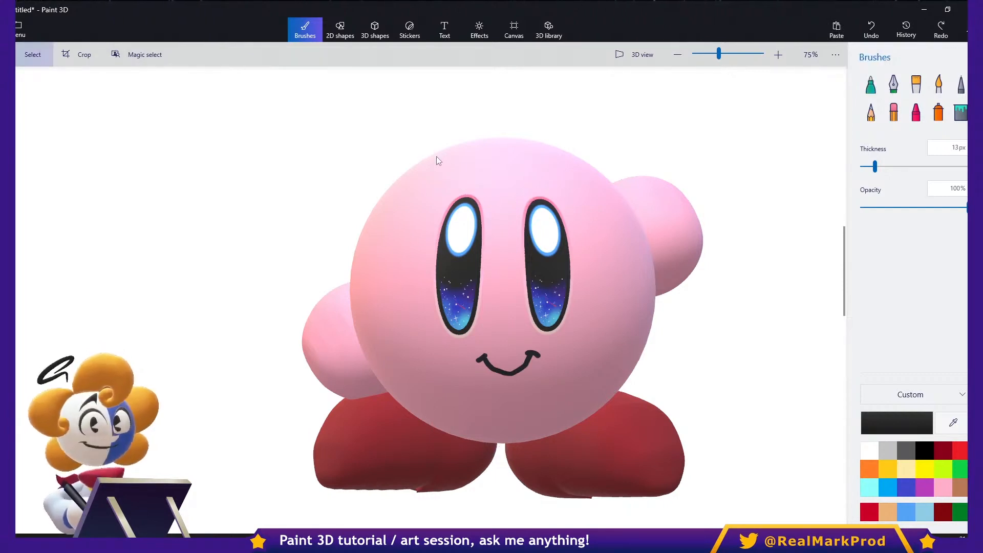
{"action": "left_click_drag", "start_coordinate": [691, 146], "coordinate": [786, 284]}
{"action": "left_click_drag", "start_coordinate": [772, 359], "coordinate": [681, 248]}
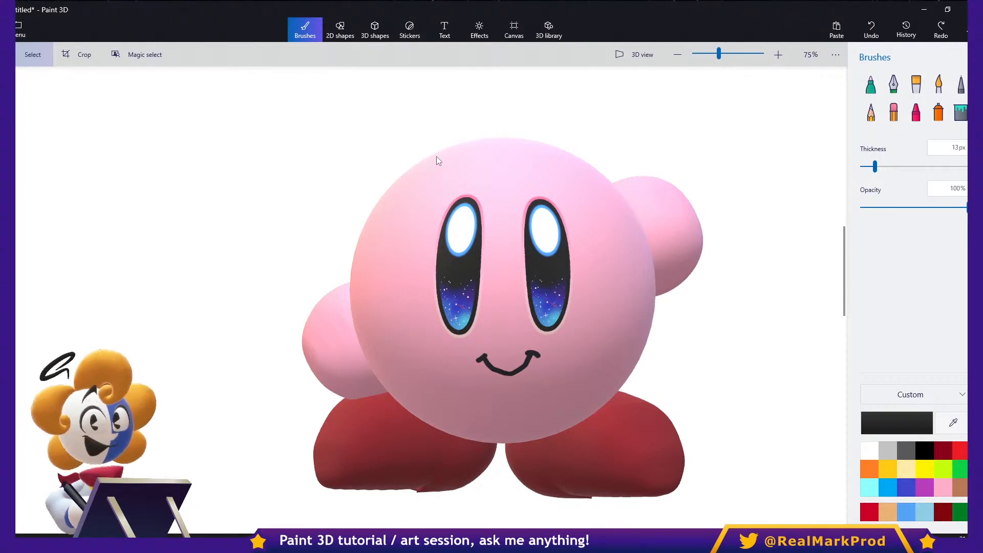
{"action": "left_click", "coordinate": [436, 160]}
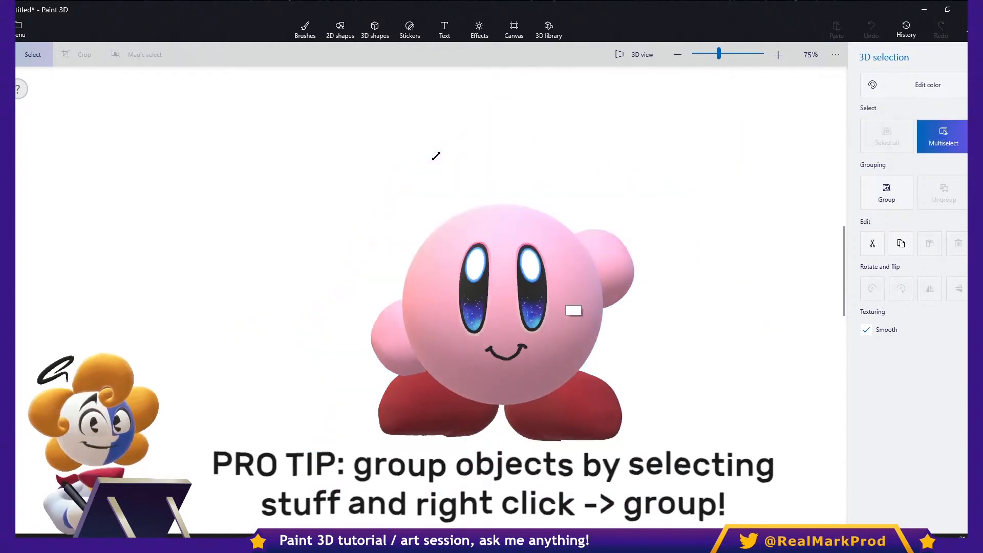
{"action": "left_click_drag", "start_coordinate": [665, 193], "coordinate": [649, 206]}
{"action": "left_click_drag", "start_coordinate": [504, 307], "coordinate": [75, 311]}
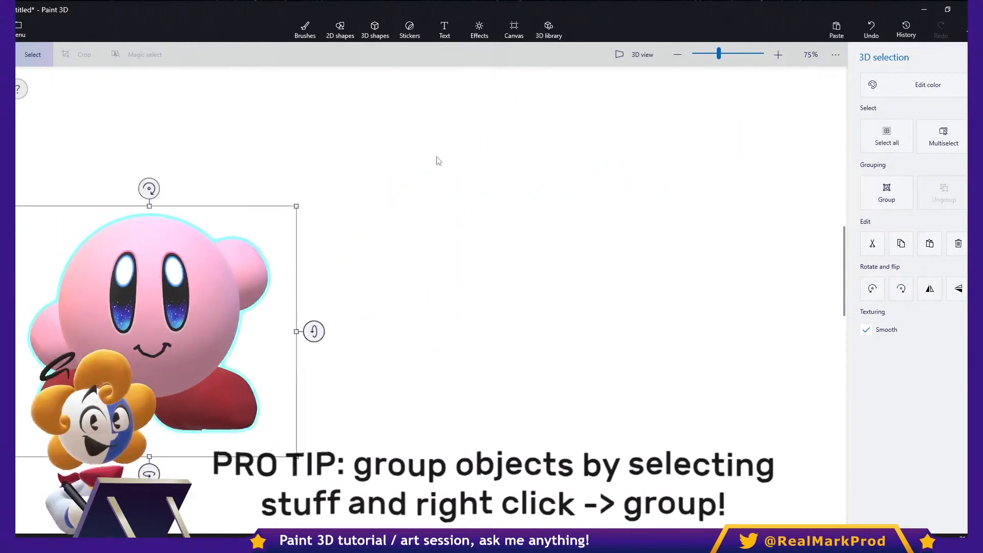
{"action": "left_click_drag", "start_coordinate": [411, 168], "coordinate": [496, 284]}
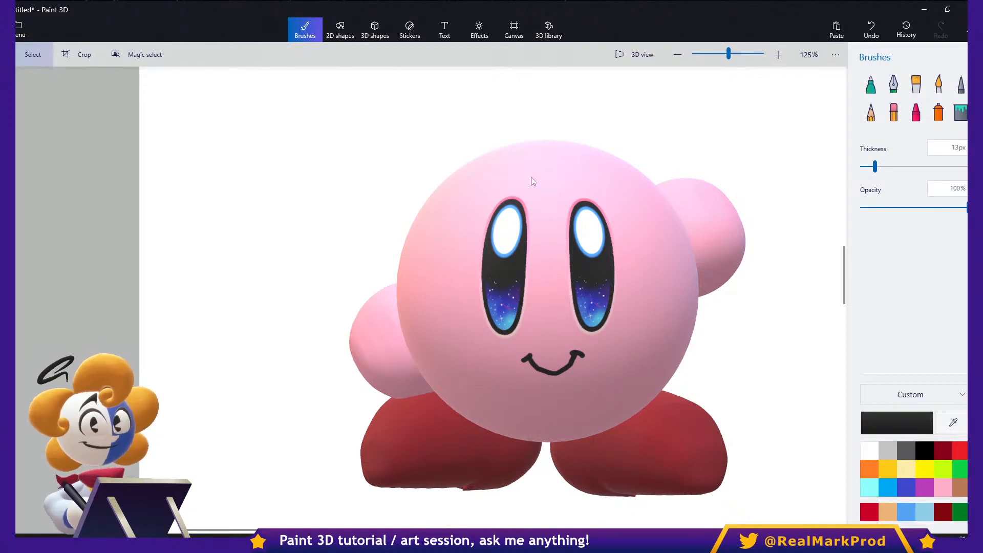
- Recolour Kirby's whole body with pink sampled from its own surface, wiping off the eyes and mouth
{"action": "left_click", "coordinate": [533, 182]}
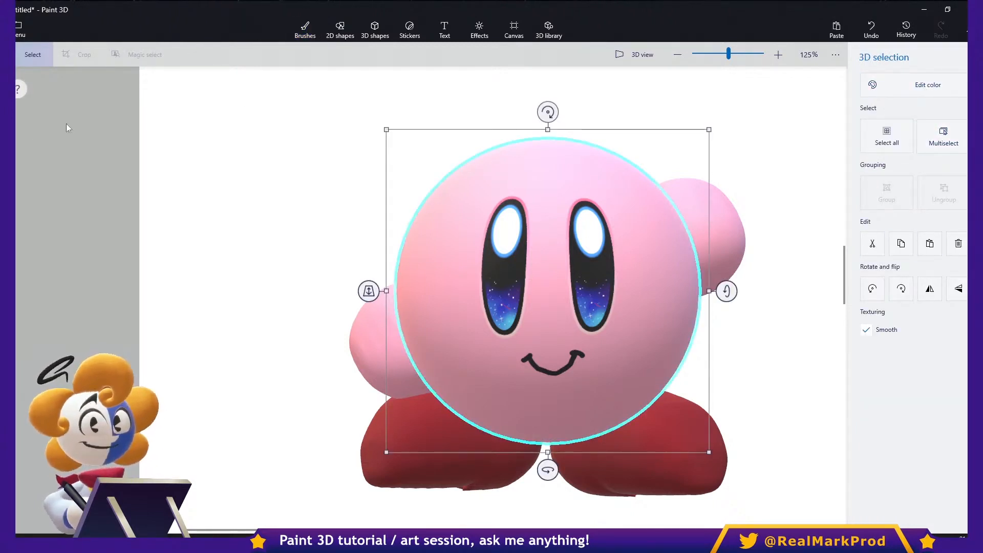
{"action": "left_click", "coordinate": [931, 86]}
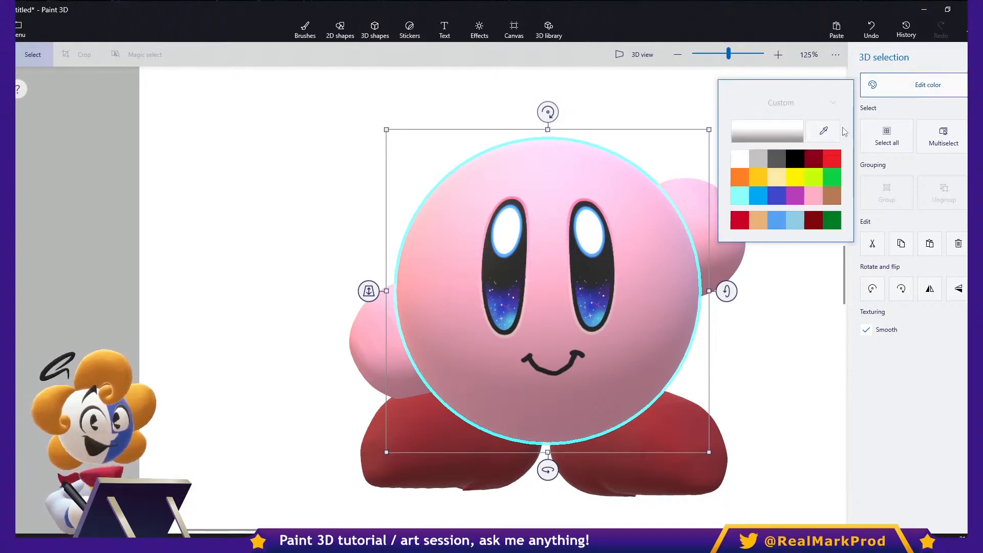
{"action": "left_click", "coordinate": [825, 132]}
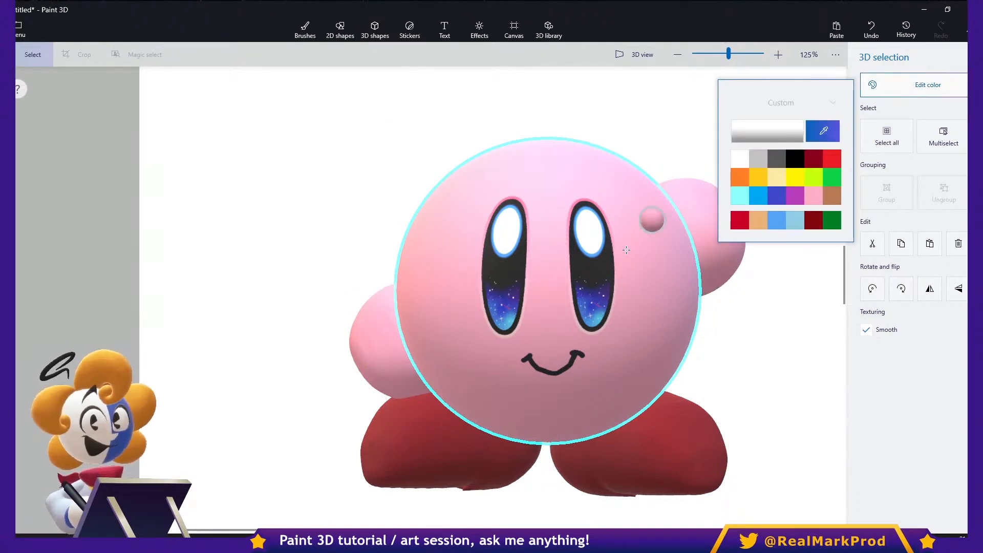
{"action": "left_click", "coordinate": [639, 221]}
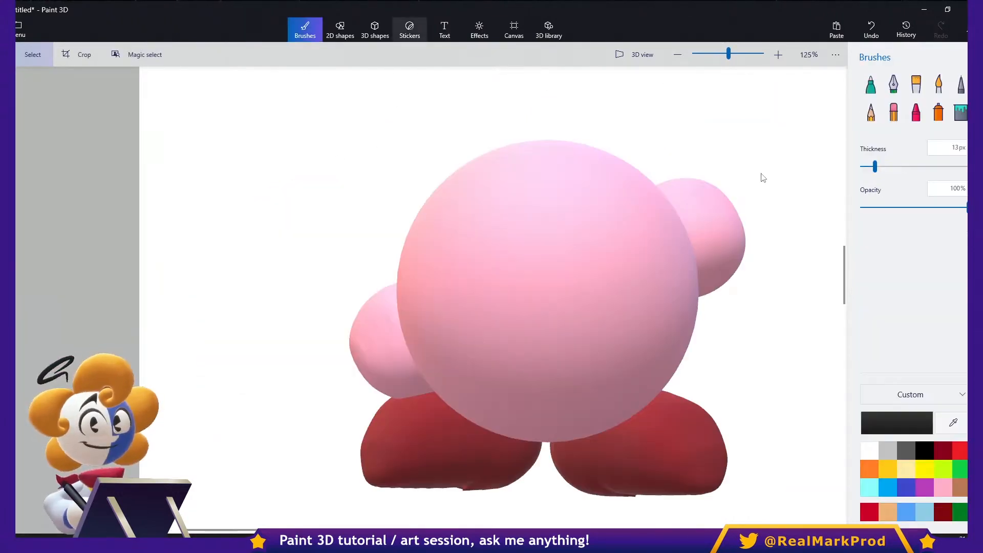
- Apply the custom eye sticker to the blank pink body and stretch it over almost the whole sphere
{"action": "left_click", "coordinate": [410, 30]}
{"action": "left_click", "coordinate": [915, 220]}
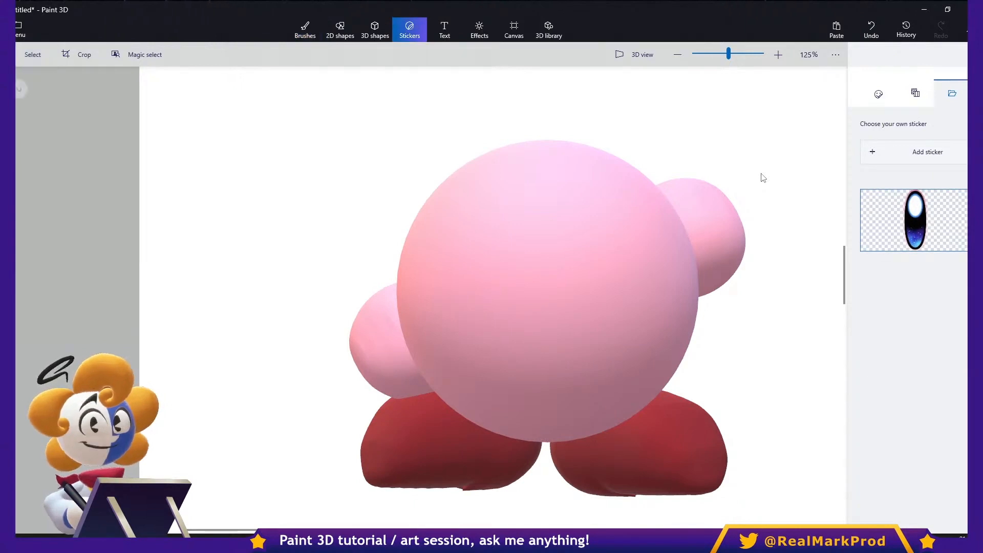
{"action": "left_click_drag", "start_coordinate": [462, 301], "coordinate": [730, 301]}
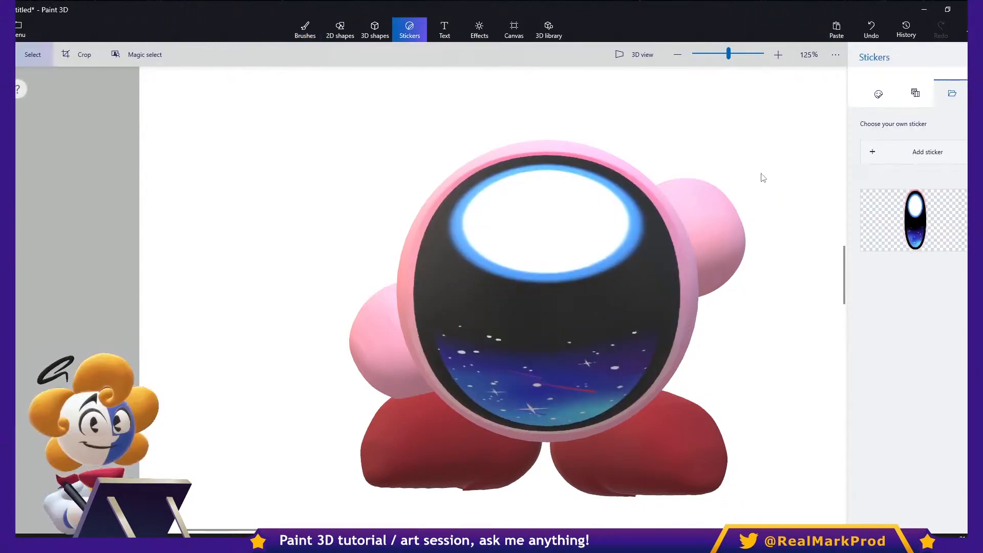
- Look over the blue sphere with the white oval eye and the pink character covered by the eye sticker
{"action": "left_click_drag", "start_coordinate": [274, 530], "coordinate": [475, 529]}
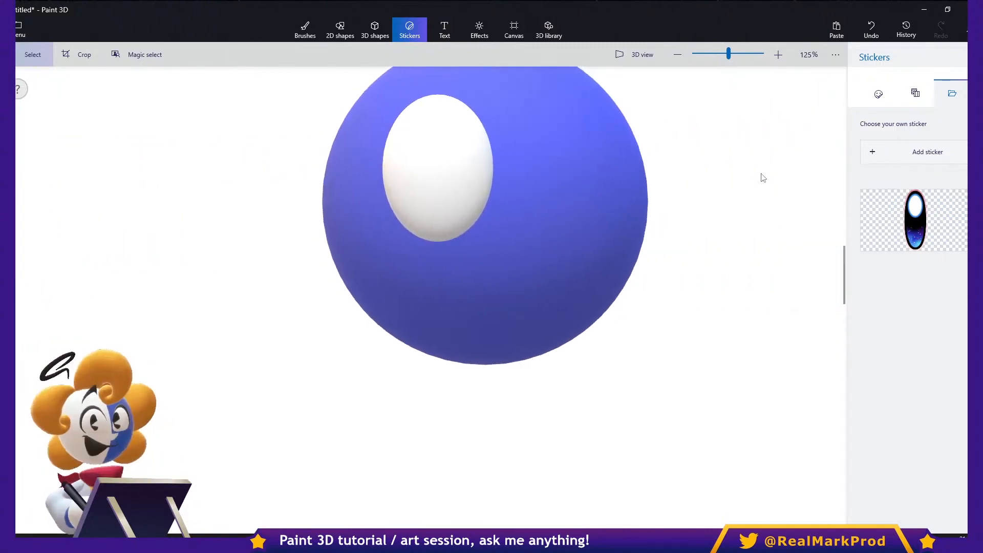
{"action": "left_click_drag", "start_coordinate": [843, 275], "coordinate": [844, 266]}
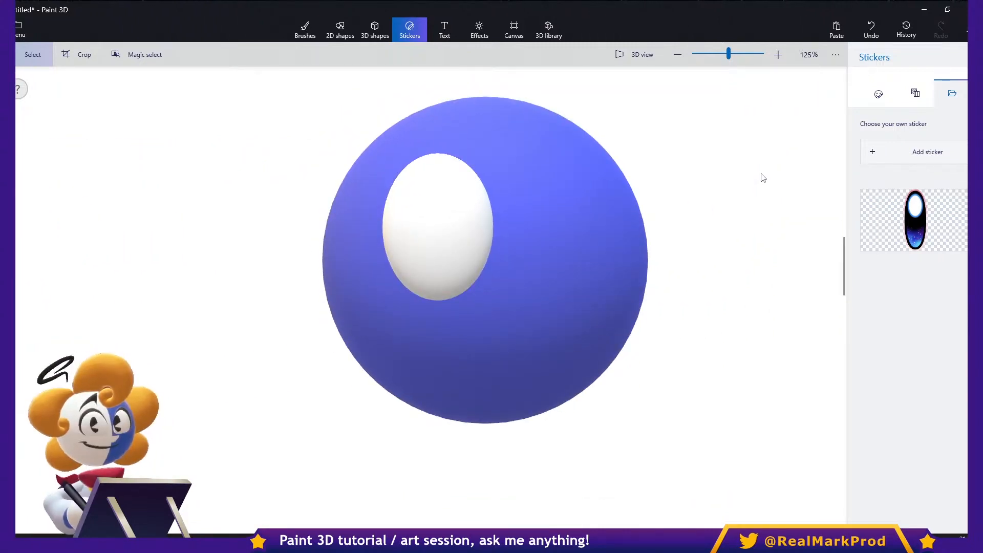
{"action": "middle_click_drag", "start_coordinate": [358, 305], "coordinate": [695, 284]}
{"action": "scroll", "coordinate": [695, 284], "scroll_direction": "down", "scroll_amount": 1}
{"action": "scroll", "coordinate": [686, 332], "scroll_direction": "up", "scroll_amount": 2}
{"action": "middle_click_drag", "start_coordinate": [622, 343], "coordinate": [657, 338]}
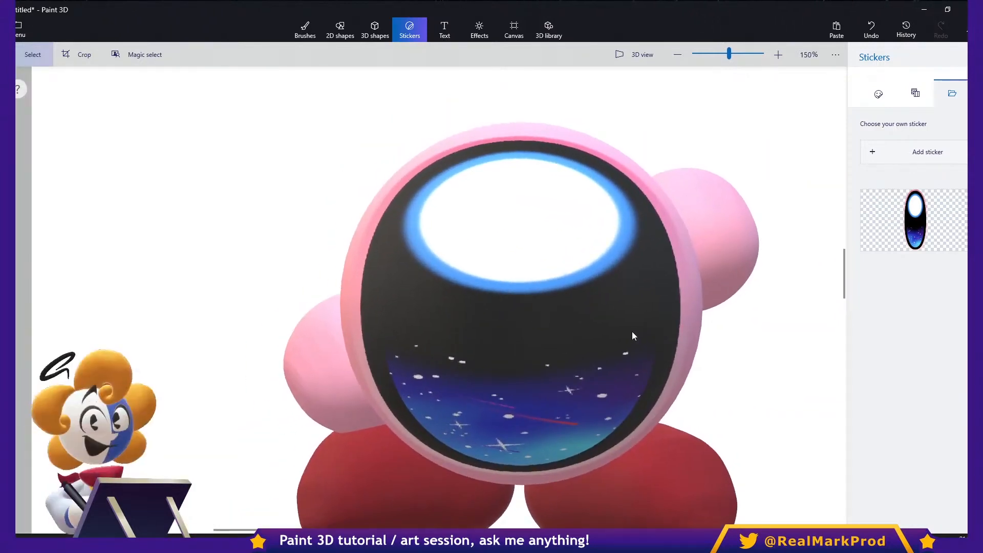
{"action": "middle_click_drag", "start_coordinate": [668, 315], "coordinate": [467, 324]}
{"action": "middle_click_drag", "start_coordinate": [636, 331], "coordinate": [354, 334]}
{"action": "middle_click_drag", "start_coordinate": [555, 318], "coordinate": [322, 332]}
{"action": "middle_click_drag", "start_coordinate": [514, 314], "coordinate": [299, 364]}
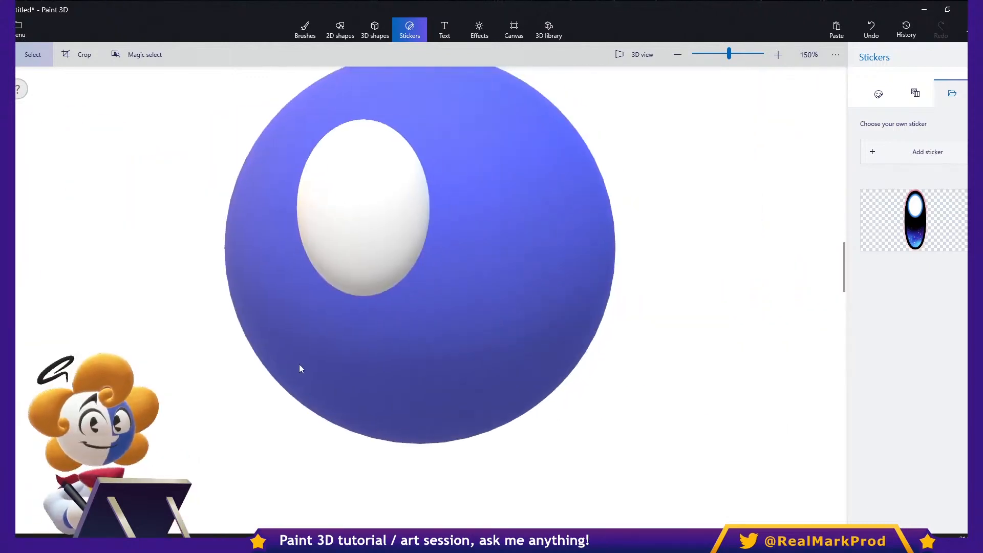
- Draw a black teardrop-shaped soft edge 3D doodle to the upper right of the blue sphere and widen it evenly about its centre
{"action": "middle_click_drag", "start_coordinate": [383, 344], "coordinate": [417, 391]}
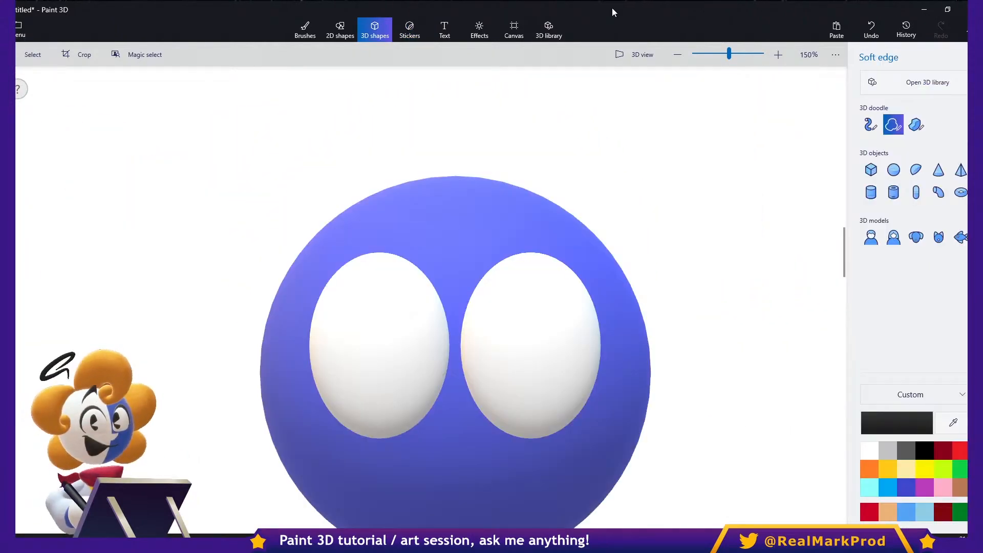
{"action": "mouse_move", "coordinate": [721, 334]}
{"action": "left_mouse_down"}
{"action": "mouse_move", "coordinate": [669, 281]}
{"action": "mouse_move", "coordinate": [694, 144]}
{"action": "mouse_move", "coordinate": [733, 104]}
{"action": "left_mouse_up"}
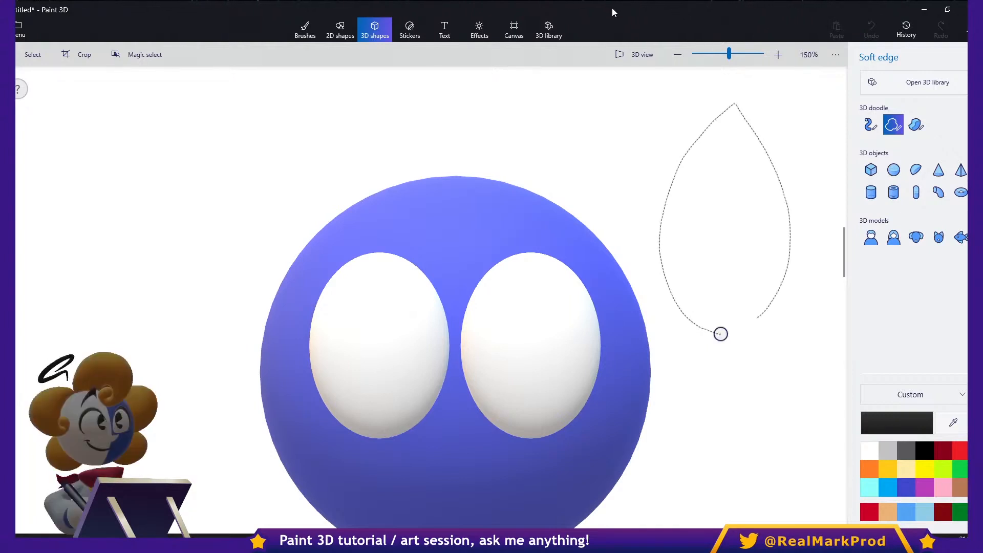
{"action": "left_click_drag", "start_coordinate": [758, 317], "coordinate": [720, 334]}
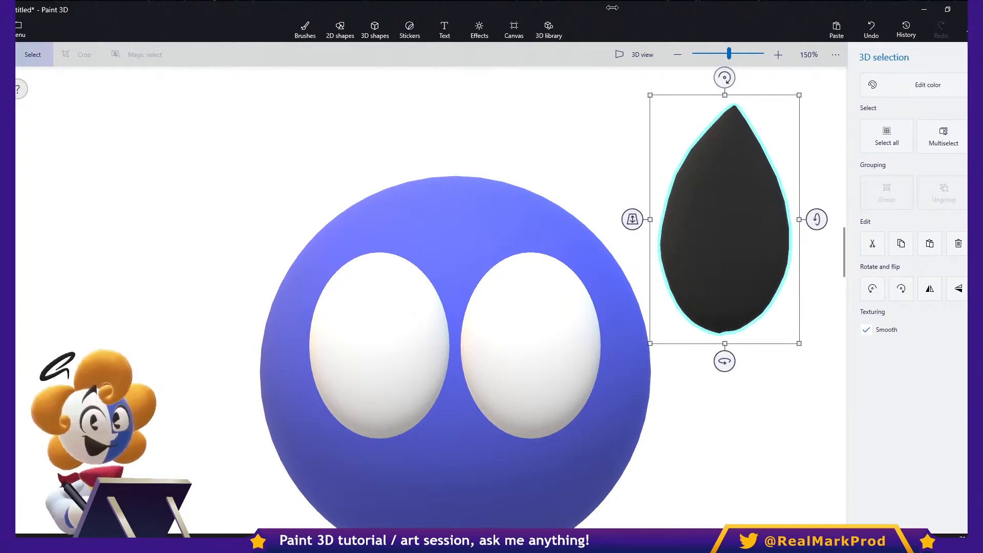
{"action": "key", "text": "ctrl"}
{"action": "left_click_drag", "start_coordinate": [798, 219], "coordinate": [828, 253], "text": "ctrl"}
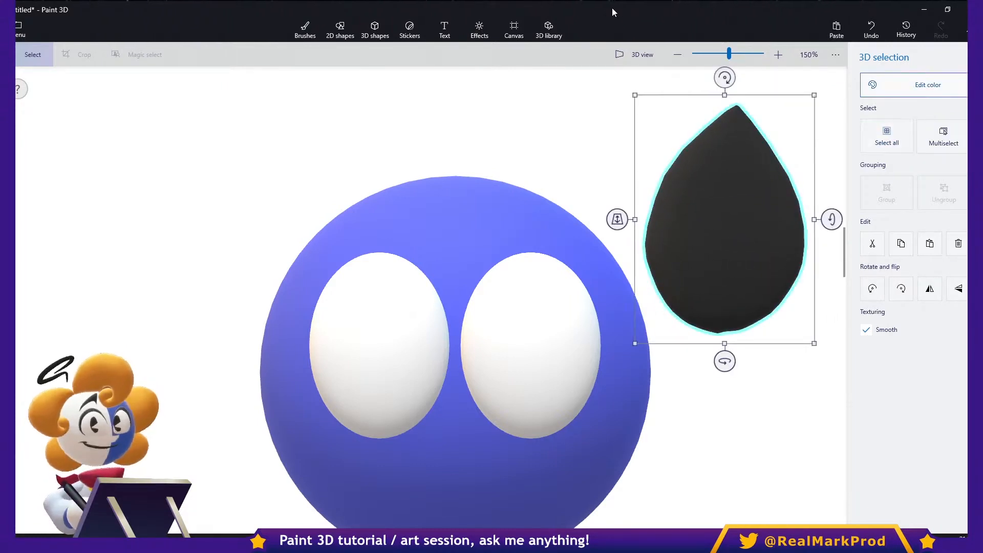
- Colour the black teardrop golden yellow with the Polished metal finish
{"action": "left_click", "coordinate": [914, 85]}
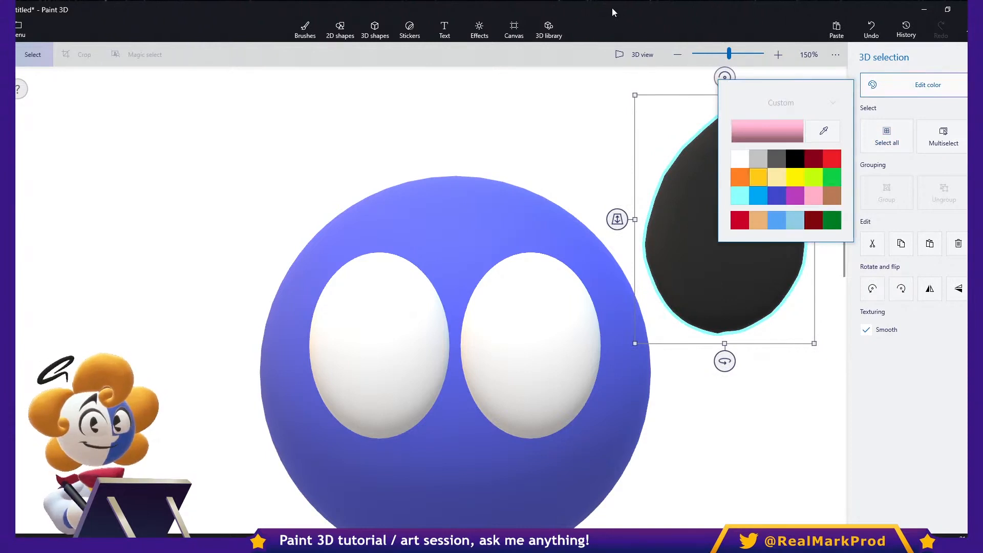
{"action": "left_click", "coordinate": [758, 177]}
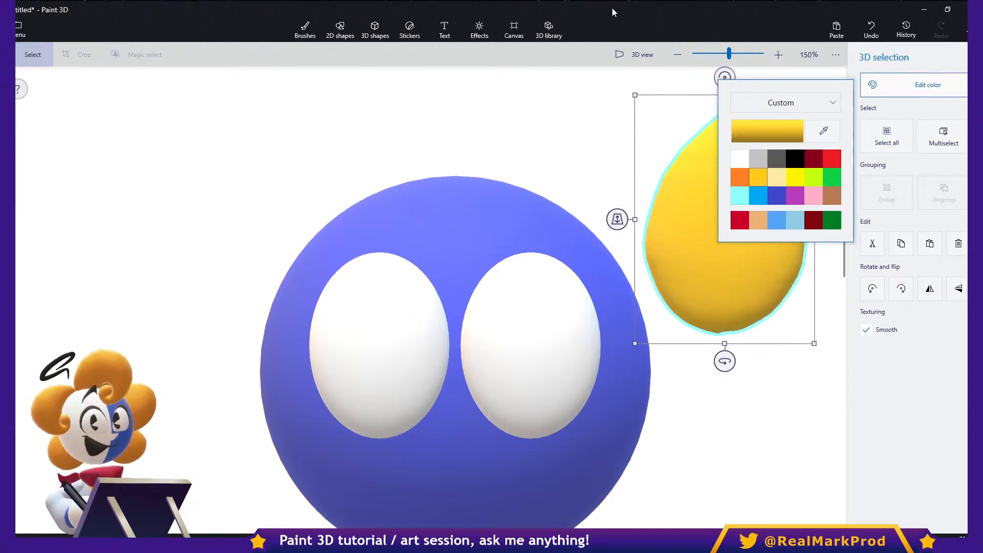
{"action": "left_click", "coordinate": [781, 102]}
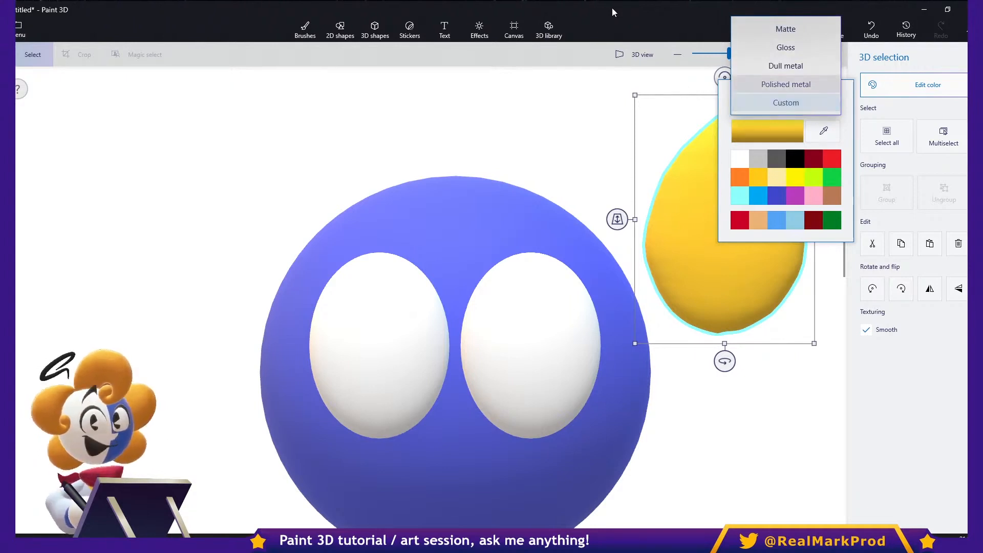
{"action": "left_click", "coordinate": [786, 85]}
{"action": "left_click", "coordinate": [719, 292]}
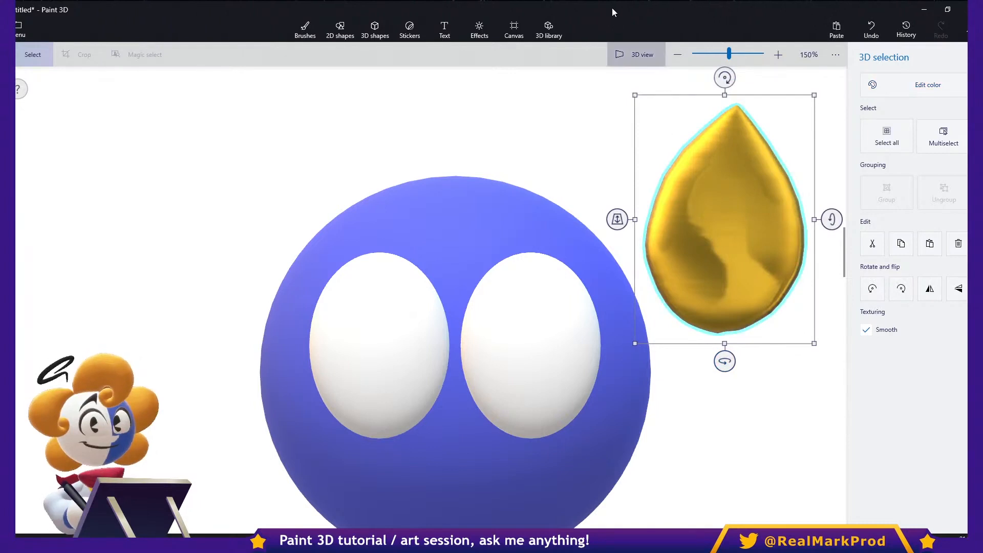
- View the gold teardrop from the side in 3D view, thicken it evenly, and return to the front view
{"action": "left_click", "coordinate": [636, 54]}
{"action": "right_click_drag", "start_coordinate": [650, 214], "coordinate": [412, 218]}
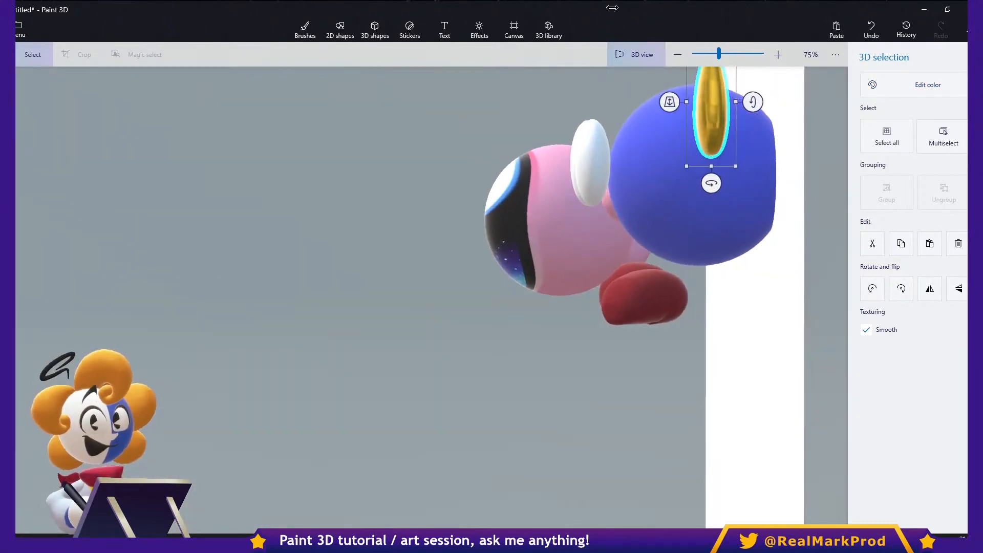
{"action": "left_click_drag", "start_coordinate": [735, 101], "coordinate": [757, 102], "text": "ctrl"}
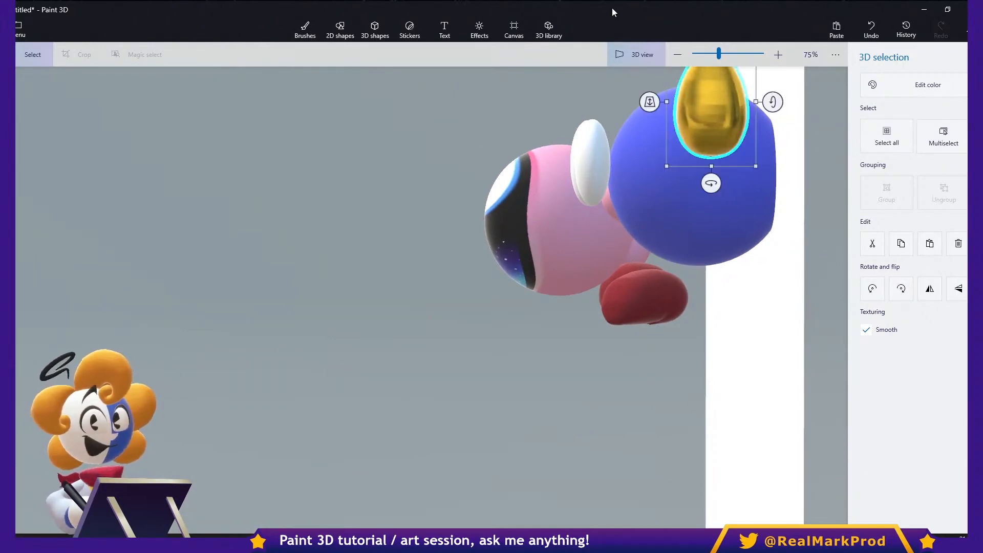
{"action": "left_click", "coordinate": [635, 55]}
- Centre the gold teardrop above the blue sphere's two white eyes and bring it forward out of the sphere
{"action": "left_click_drag", "start_coordinate": [725, 220], "coordinate": [464, 207]}
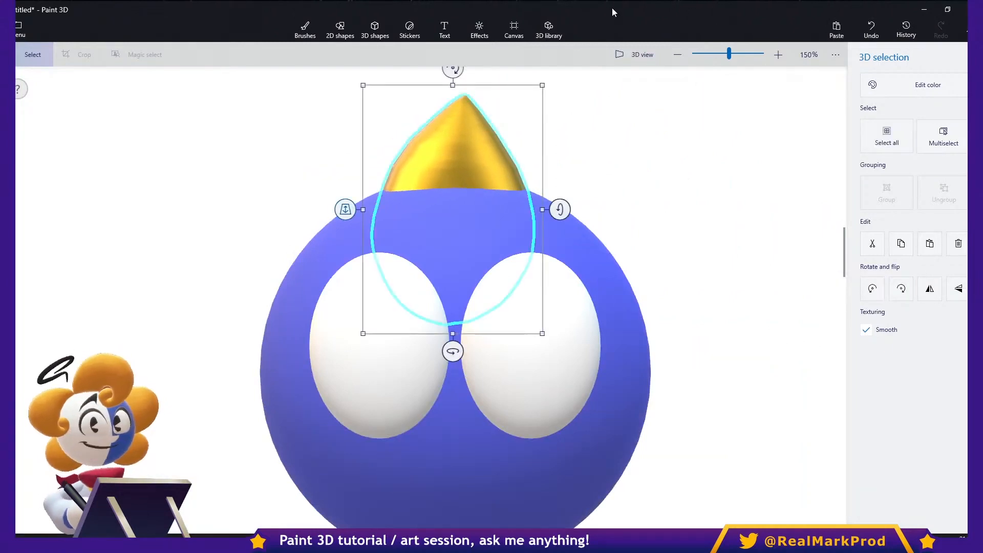
{"action": "left_click_drag", "start_coordinate": [345, 209], "coordinate": [345, 289]}
{"action": "left_click", "coordinate": [530, 345]}
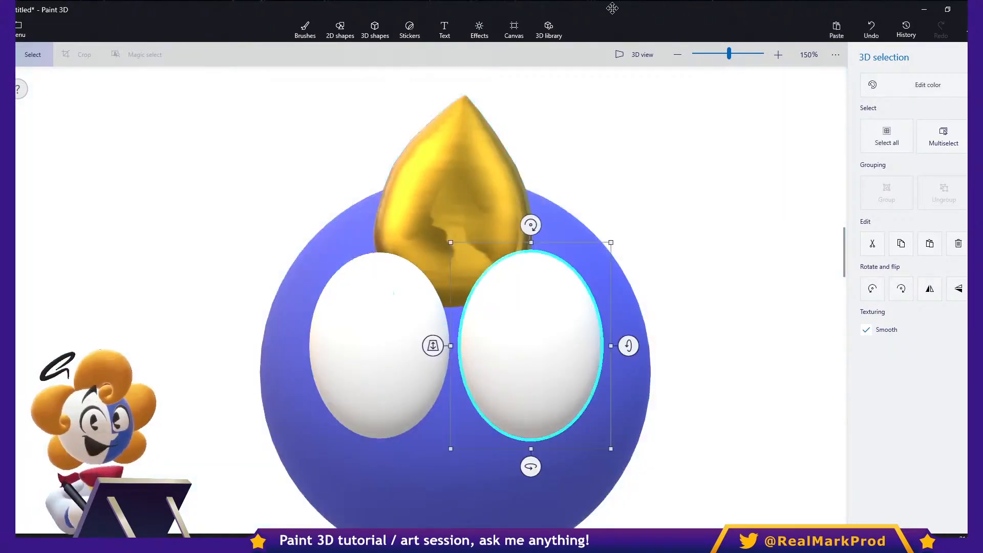
- Select both white eyes, turn them to their side profile, thin them evenly about their centre, and turn them back to face front
{"action": "left_click", "coordinate": [382, 353], "text": "ctrl"}
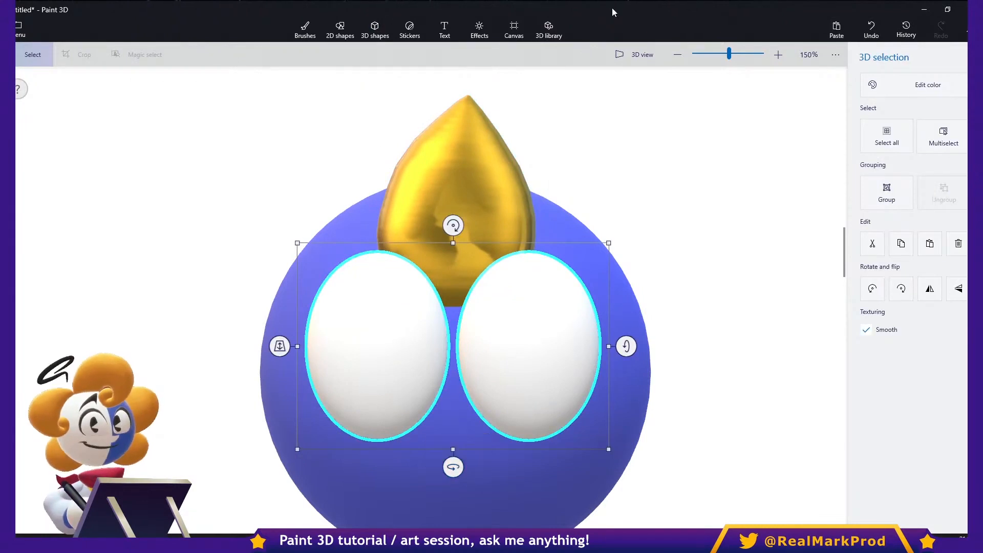
{"action": "left_click", "coordinate": [377, 345]}
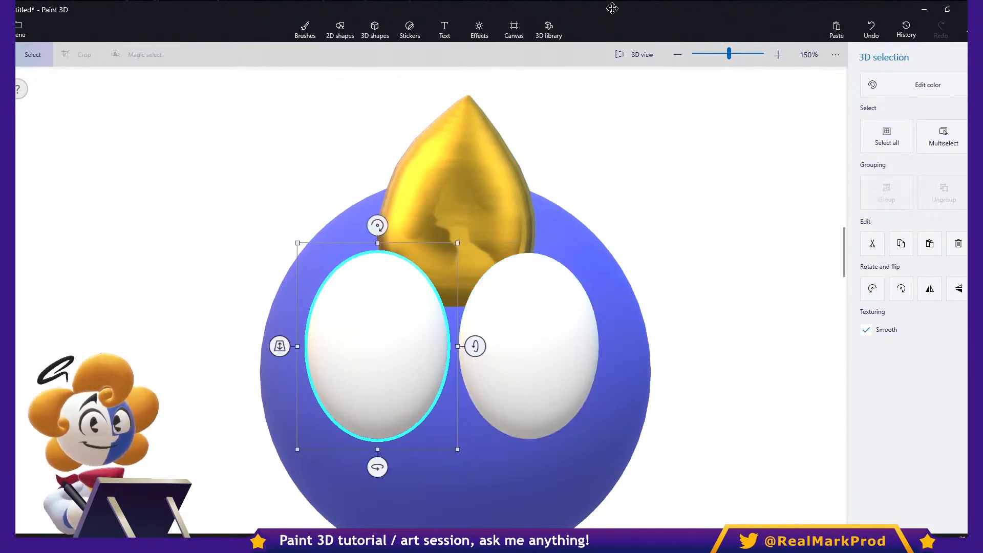
{"action": "left_click", "coordinate": [529, 346]}
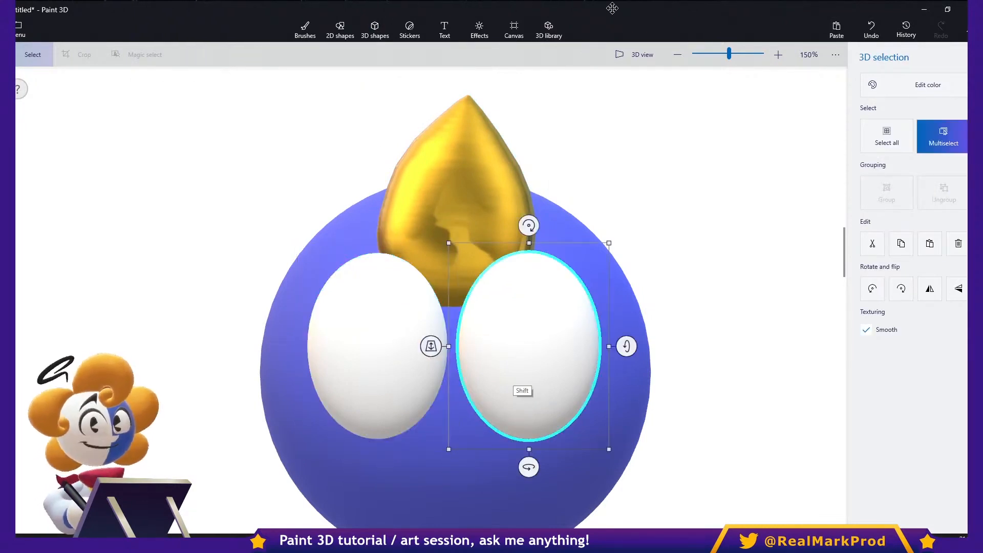
{"action": "left_click", "coordinate": [389, 389], "text": "shift"}
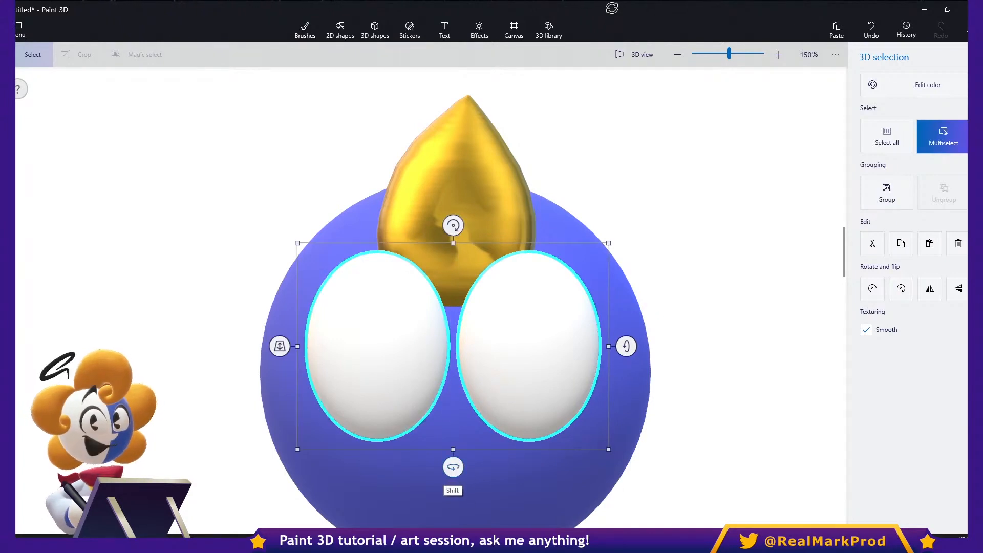
{"action": "left_click_drag", "start_coordinate": [453, 467], "coordinate": [307, 466]}
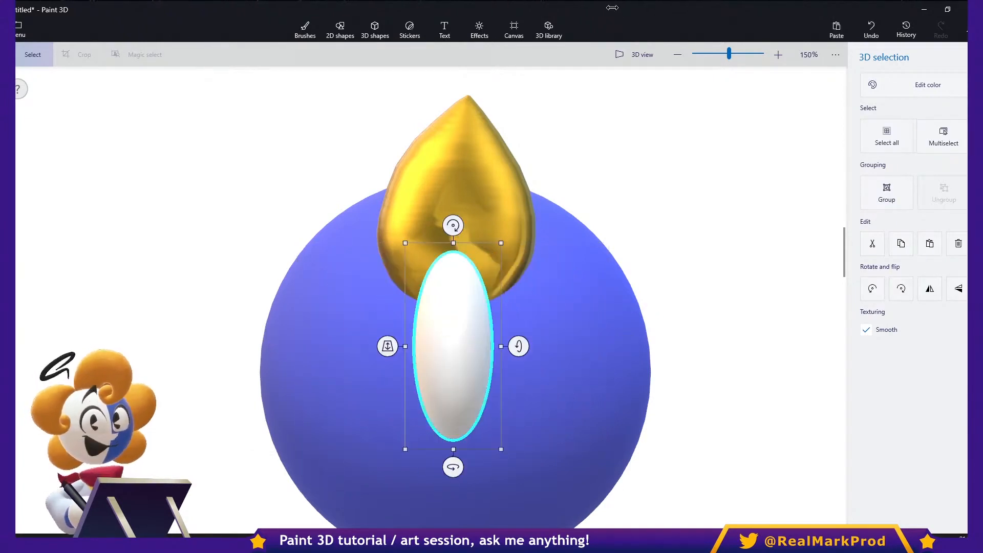
{"action": "left_click_drag", "start_coordinate": [518, 346], "coordinate": [468, 376], "text": "ctrl"}
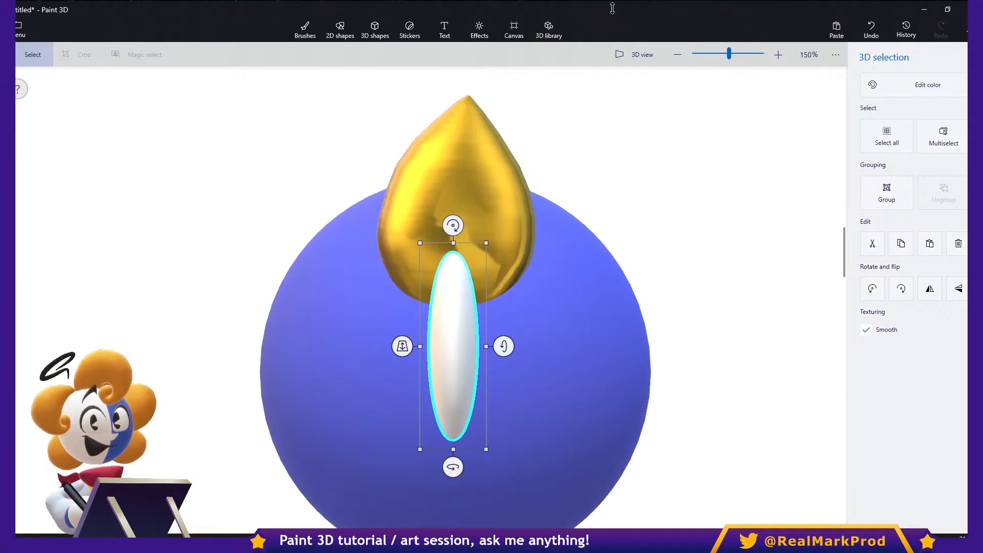
{"action": "mouse_move", "coordinate": [451, 465]}
{"action": "left_mouse_down", "text": "shift"}
{"action": "mouse_move", "coordinate": [502, 467]}
{"action": "mouse_move", "coordinate": [307, 465]}
{"action": "mouse_move", "coordinate": [533, 465]}
{"action": "mouse_move", "coordinate": [286, 467]}
{"action": "mouse_move", "coordinate": [508, 467]}
{"action": "mouse_move", "coordinate": [355, 468]}
{"action": "mouse_move", "coordinate": [453, 466]}
{"action": "left_mouse_up", "text": "shift"}
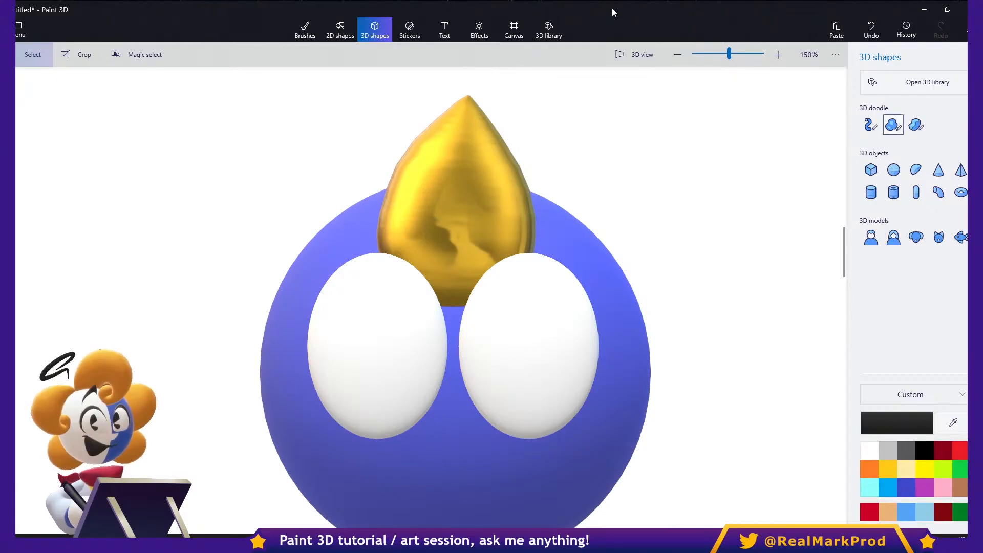
- Draw a black S-shaped soft edge 3D doodle beside the sphere, turn it sideways, and adjust its thickness evenly about its centre
{"action": "left_click", "coordinate": [893, 125]}
{"action": "mouse_move", "coordinate": [734, 126]}
{"action": "left_mouse_down"}
{"action": "mouse_move", "coordinate": [749, 233]}
{"action": "mouse_move", "coordinate": [795, 261]}
{"action": "mouse_move", "coordinate": [736, 151]}
{"action": "mouse_move", "coordinate": [735, 128]}
{"action": "left_mouse_up"}
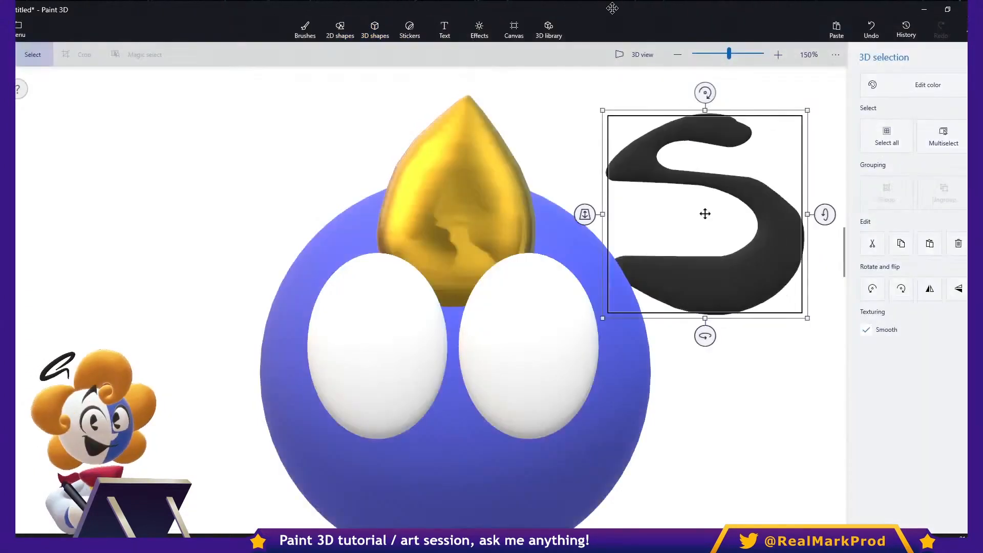
{"action": "mouse_move", "coordinate": [704, 336]}
{"action": "left_mouse_down"}
{"action": "mouse_move", "coordinate": [824, 336]}
{"action": "mouse_move", "coordinate": [797, 336]}
{"action": "left_mouse_up"}
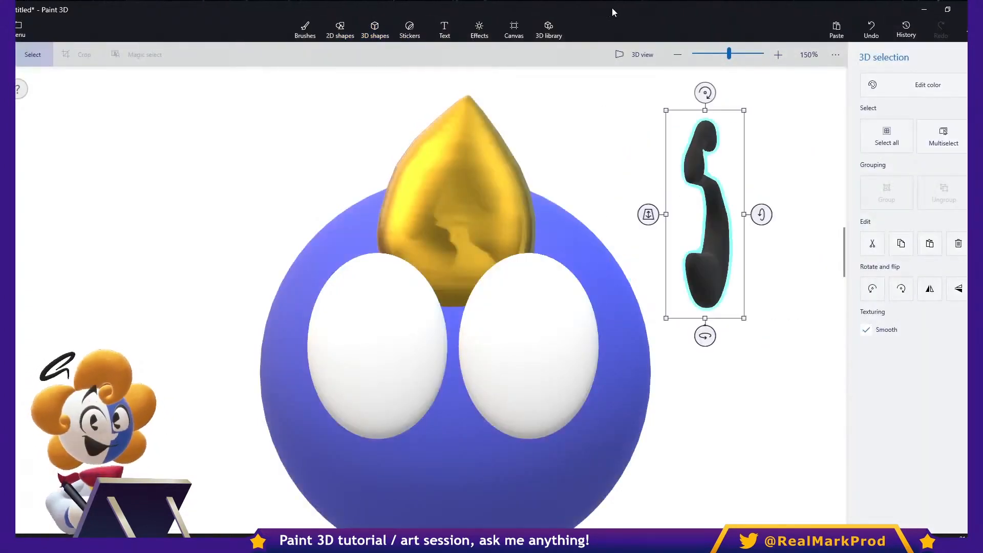
{"action": "mouse_move", "coordinate": [744, 215]}
{"action": "left_mouse_down", "text": "ctrl"}
{"action": "mouse_move", "coordinate": [793, 221]}
{"action": "mouse_move", "coordinate": [755, 230]}
{"action": "left_mouse_up", "text": "ctrl"}
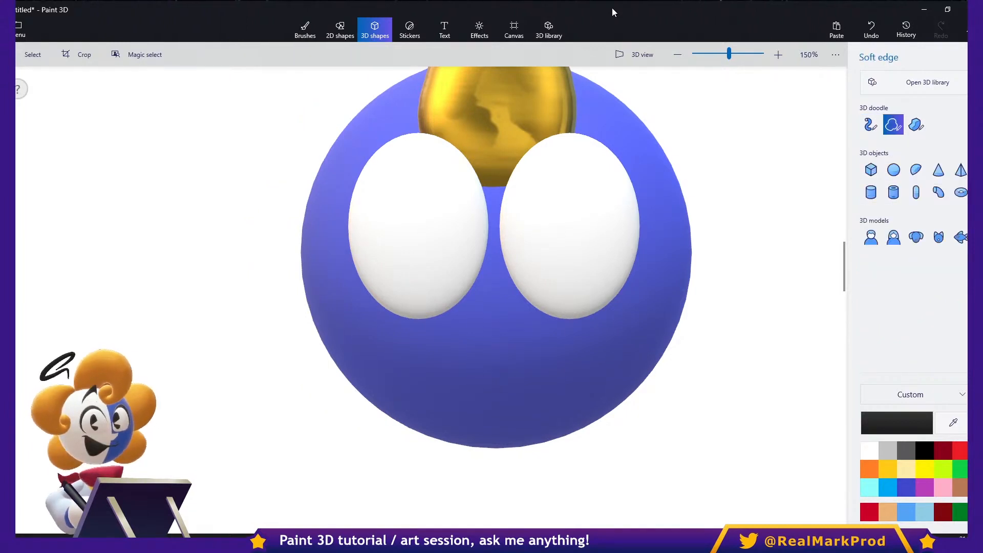
- Draw a wide black soft edge doodle over the sphere's lower half, reposition it from the side in 3D view, and delete it
{"action": "left_click_drag", "start_coordinate": [313, 335], "coordinate": [330, 355]}
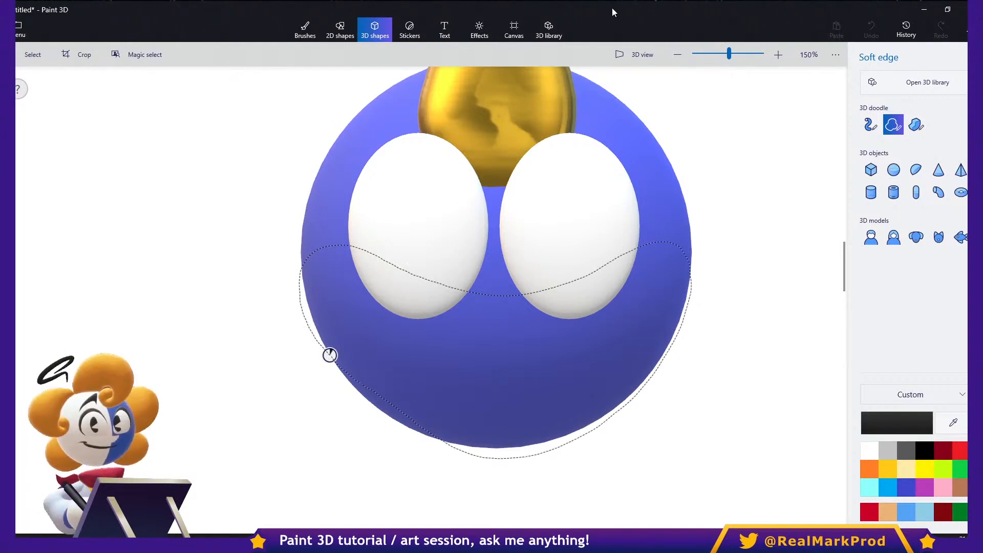
{"action": "left_click_drag", "start_coordinate": [336, 361], "coordinate": [273, 518]}
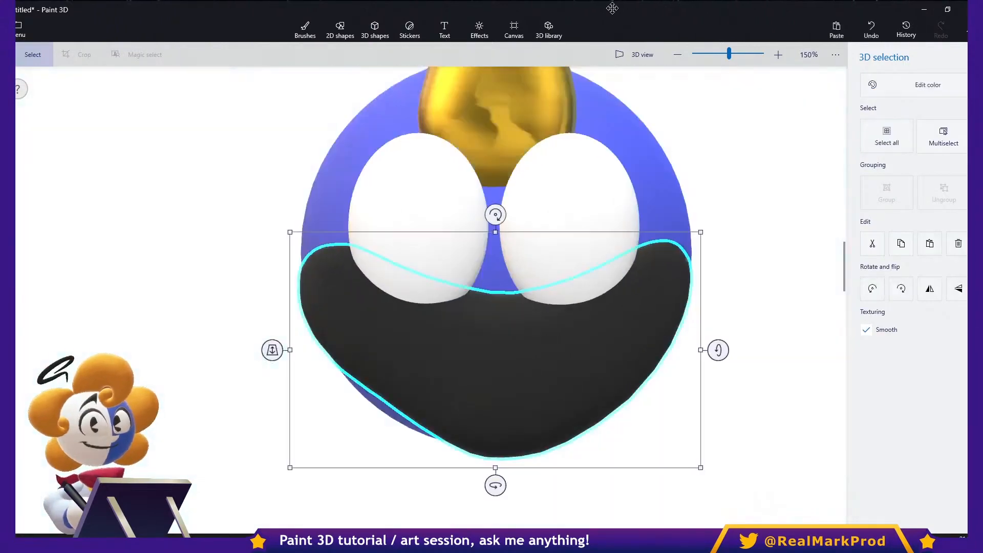
{"action": "left_click_drag", "start_coordinate": [492, 379], "coordinate": [533, 387]}
{"action": "left_click_drag", "start_coordinate": [612, 8], "coordinate": [612, 9]}
{"action": "key", "text": "v"}
{"action": "mouse_move", "coordinate": [512, 307]}
{"action": "right_mouse_down"}
{"action": "mouse_move", "coordinate": [635, 307]}
{"action": "mouse_move", "coordinate": [502, 307]}
{"action": "right_mouse_up"}
{"action": "left_click_drag", "start_coordinate": [594, 248], "coordinate": [614, 251], "text": "shift"}
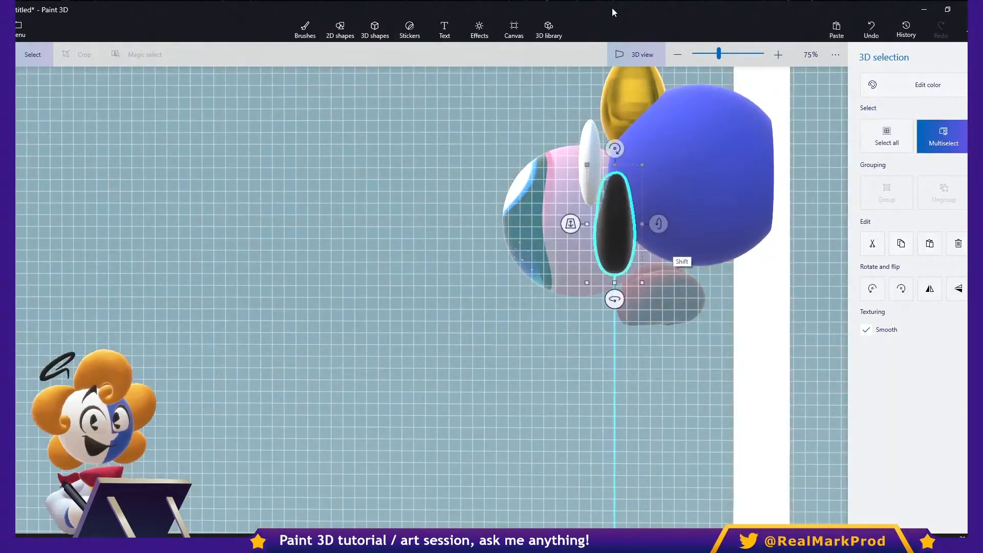
{"action": "key", "text": "Delete"}
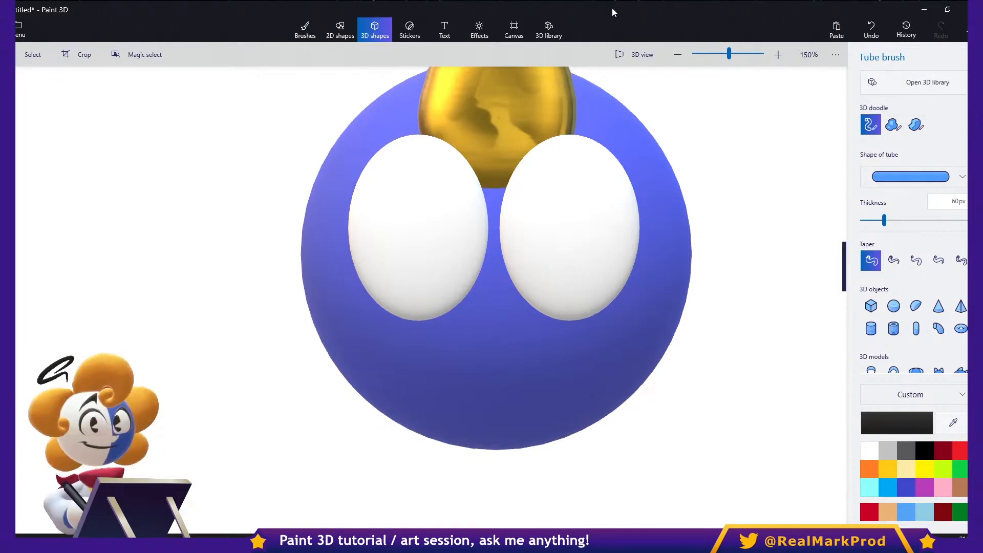
- Draw a black spiral tube doodle 60 px thick on the empty area below the sphere and reshape it by its curve points
{"action": "left_click_drag", "start_coordinate": [843, 266], "coordinate": [844, 313]}
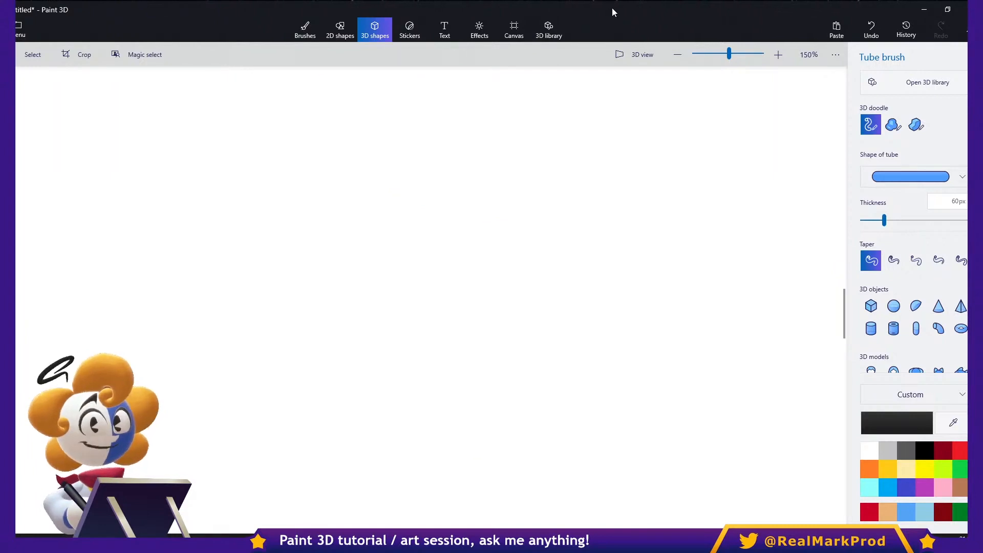
{"action": "mouse_move", "coordinate": [595, 188]}
{"action": "left_mouse_down"}
{"action": "mouse_move", "coordinate": [351, 127]}
{"action": "mouse_move", "coordinate": [373, 340]}
{"action": "mouse_move", "coordinate": [757, 261]}
{"action": "mouse_move", "coordinate": [648, 215]}
{"action": "mouse_move", "coordinate": [428, 226]}
{"action": "mouse_move", "coordinate": [542, 247]}
{"action": "left_mouse_up"}
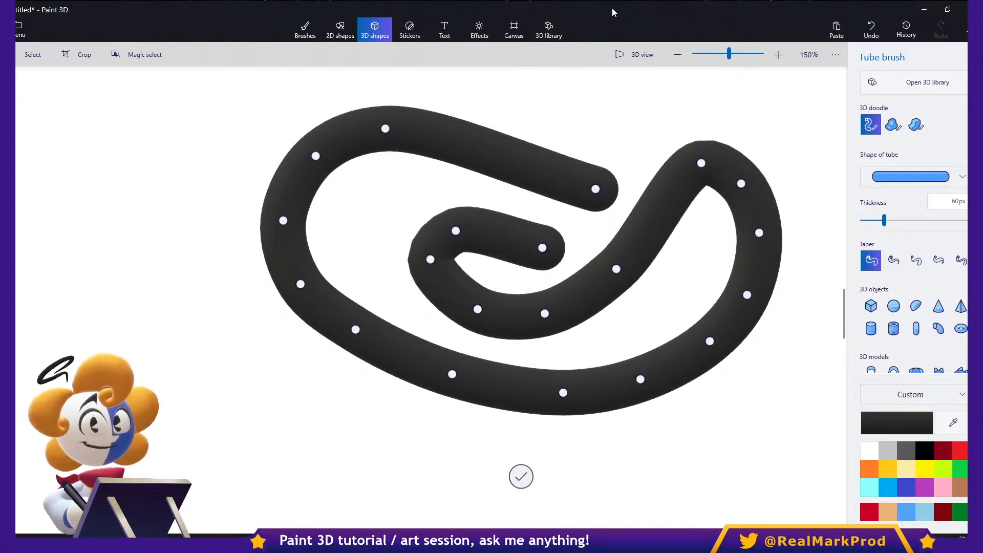
{"action": "left_click_drag", "start_coordinate": [701, 162], "coordinate": [654, 303]}
{"action": "left_click_drag", "start_coordinate": [615, 268], "coordinate": [630, 243]}
{"action": "left_click_drag", "start_coordinate": [759, 232], "coordinate": [825, 351]}
{"action": "left_click_drag", "start_coordinate": [563, 392], "coordinate": [522, 415]}
{"action": "left_click_drag", "start_coordinate": [709, 341], "coordinate": [660, 461]}
{"action": "left_click_drag", "start_coordinate": [595, 189], "coordinate": [495, 147]}
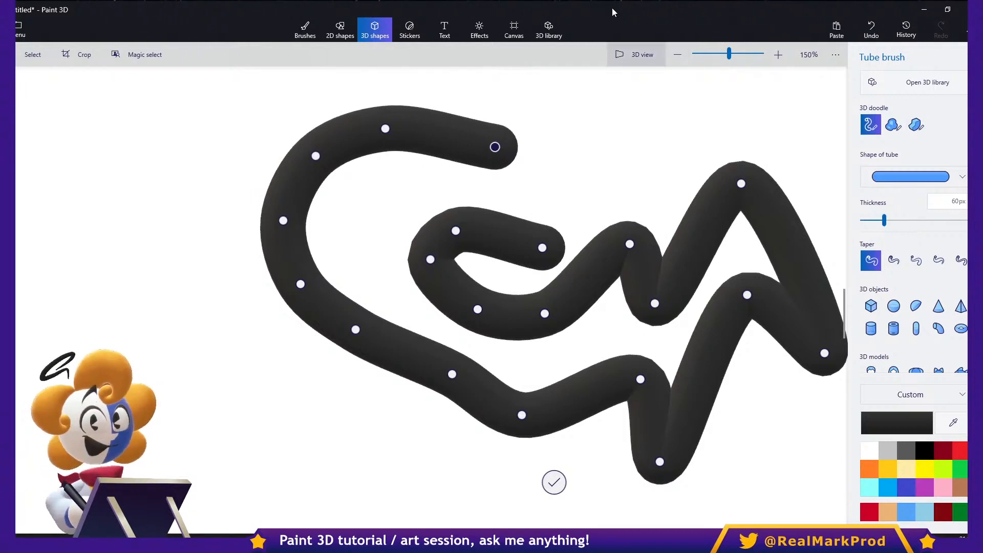
- View the black tube from the side in 3D view, pull its curve points forward and backward in depth, and orbit around the result
{"action": "key", "text": "ctrl+minus"}
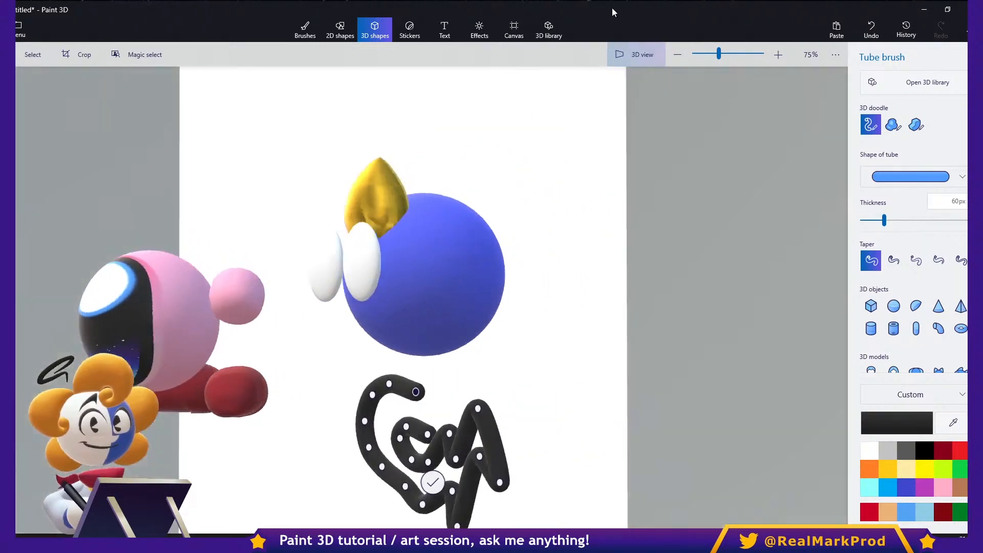
{"action": "left_click", "coordinate": [634, 54]}
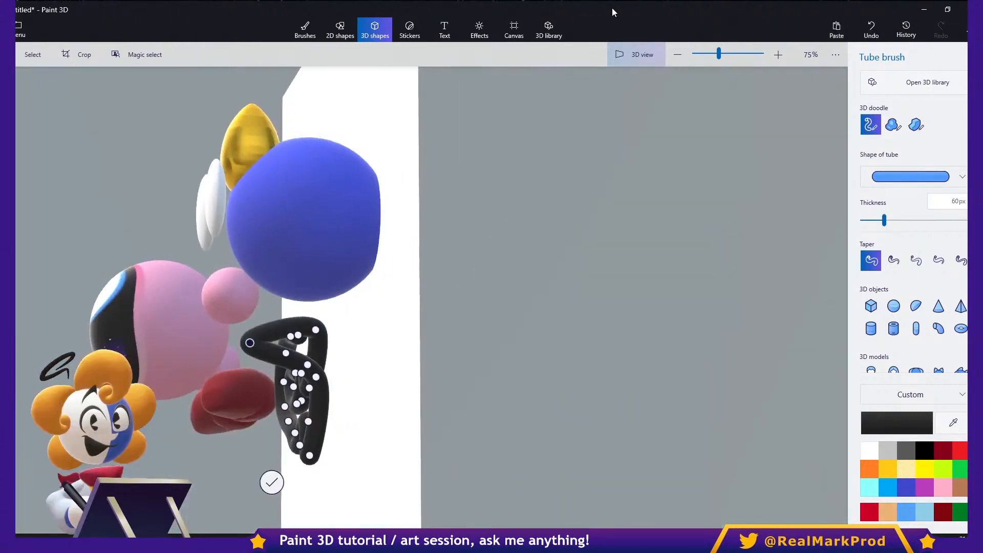
{"action": "right_click_drag", "start_coordinate": [458, 334], "coordinate": [601, 318]}
{"action": "right_click_drag", "start_coordinate": [601, 362], "coordinate": [616, 357]}
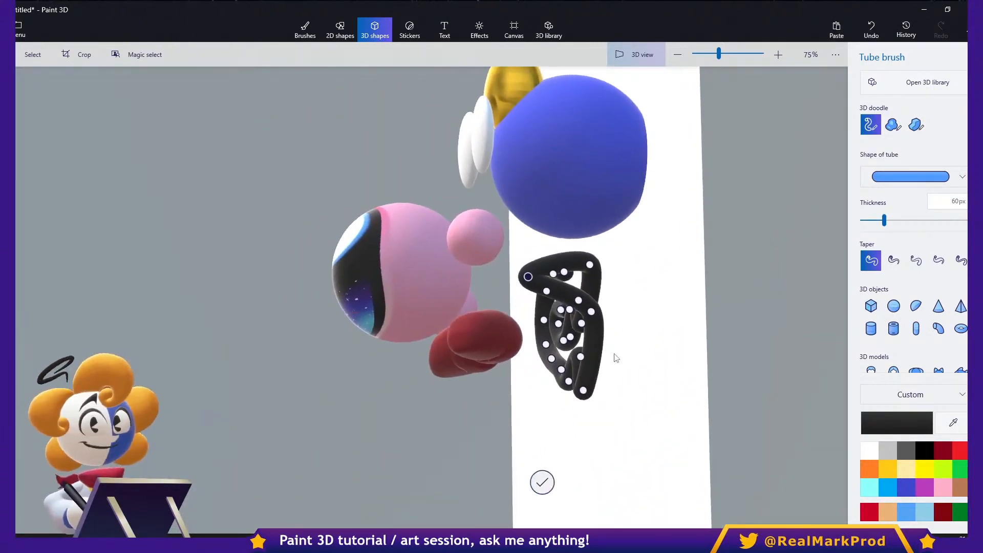
{"action": "left_click_drag", "start_coordinate": [544, 320], "coordinate": [433, 352]}
{"action": "left_click_drag", "start_coordinate": [591, 311], "coordinate": [685, 252]}
{"action": "left_click_drag", "start_coordinate": [583, 390], "coordinate": [557, 462]}
{"action": "left_click_drag", "start_coordinate": [580, 356], "coordinate": [507, 414]}
{"action": "left_click_drag", "start_coordinate": [568, 381], "coordinate": [578, 406]}
{"action": "left_click_drag", "start_coordinate": [547, 290], "coordinate": [469, 277]}
{"action": "left_click_drag", "start_coordinate": [581, 323], "coordinate": [635, 297]}
{"action": "left_click", "coordinate": [560, 309]}
{"action": "left_click_drag", "start_coordinate": [560, 310], "coordinate": [491, 310]}
{"action": "left_click_drag", "start_coordinate": [569, 336], "coordinate": [610, 327]}
{"action": "left_click_drag", "start_coordinate": [563, 340], "coordinate": [601, 357]}
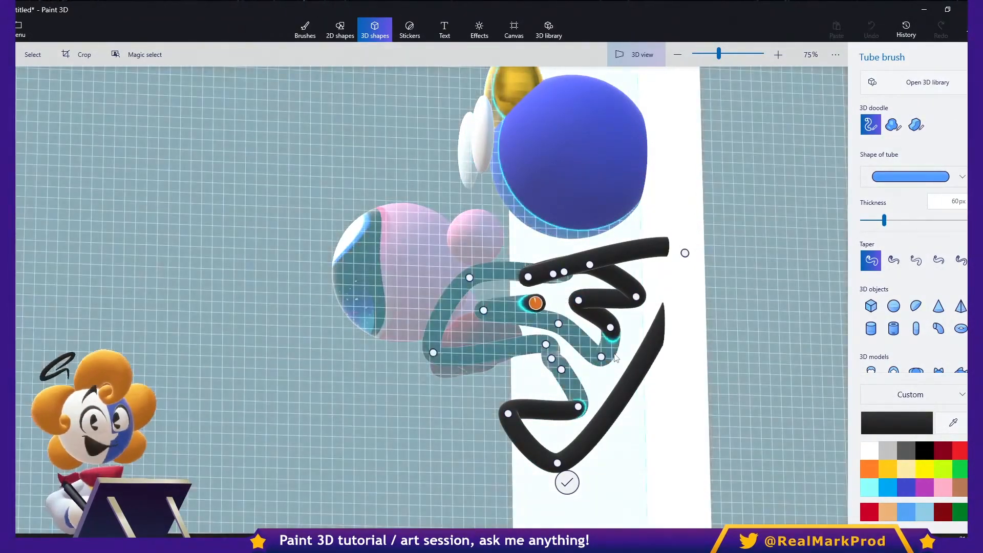
{"action": "left_click_drag", "start_coordinate": [534, 297], "coordinate": [643, 208]}
{"action": "right_click_drag", "start_coordinate": [616, 358], "coordinate": [517, 378]}
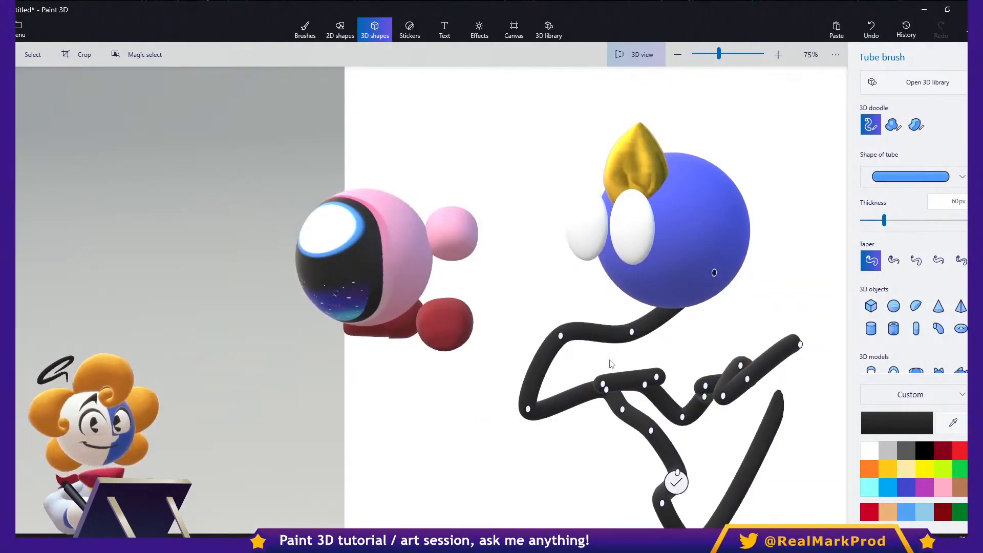
{"action": "middle_click_drag", "start_coordinate": [635, 363], "coordinate": [560, 323]}
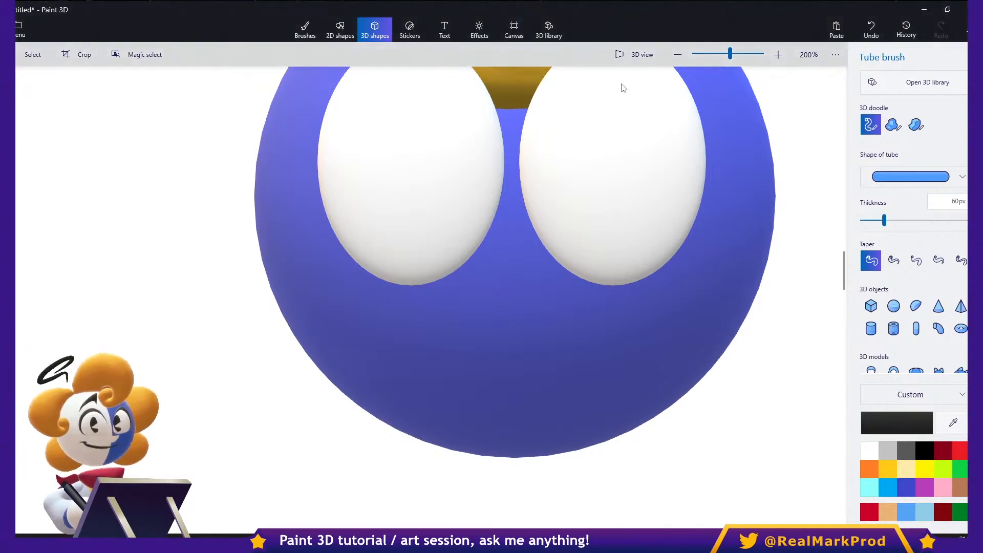
- Paste the King Dedede reference picture, enlarge it to 909 px square, and place it between Kirby and the blue sphere
{"action": "key", "text": "ctrl+v"}
{"action": "scroll", "coordinate": [426, 312], "scroll_direction": "up", "scroll_amount": 5, "text": "ctrl"}
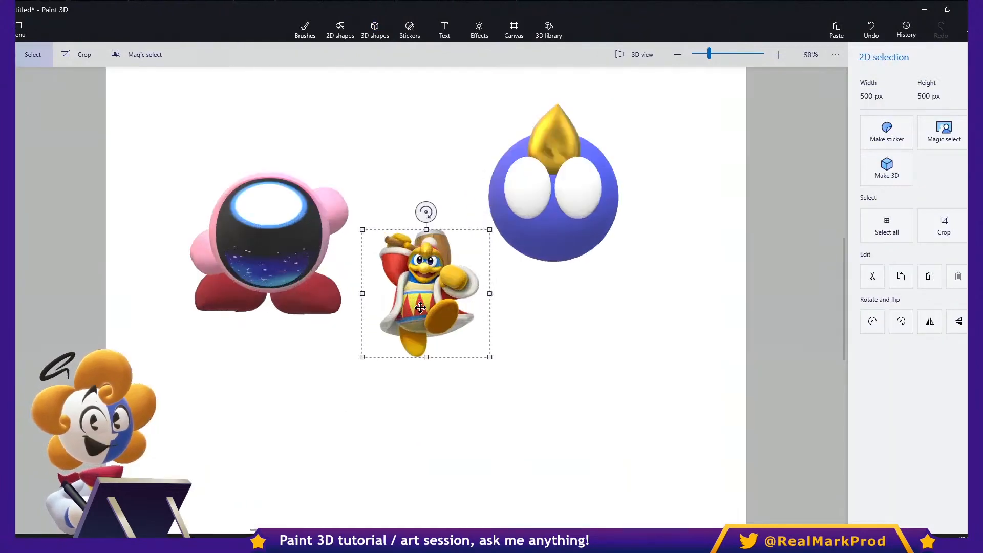
{"action": "left_click_drag", "start_coordinate": [516, 373], "coordinate": [737, 522]}
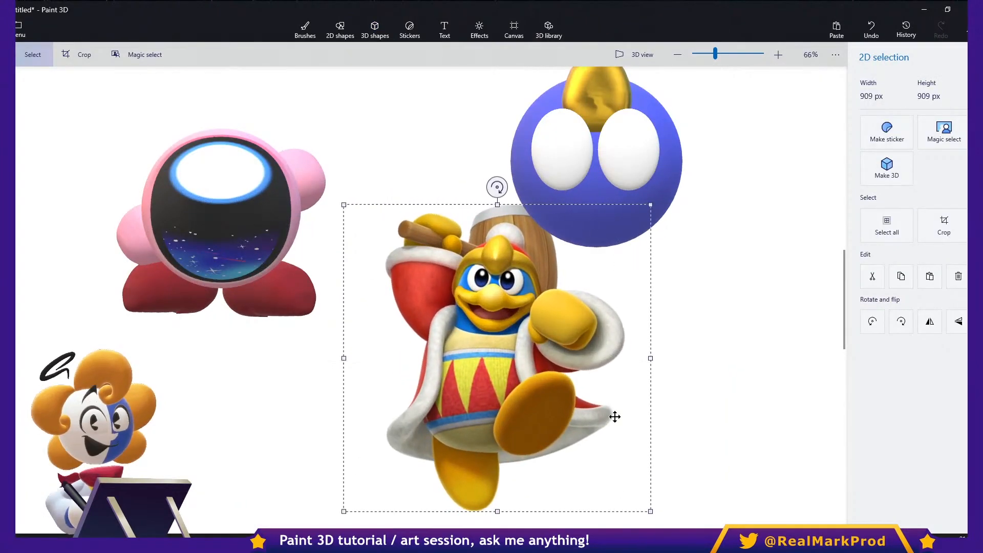
{"action": "left_click_drag", "start_coordinate": [563, 386], "coordinate": [520, 268]}
{"action": "left_click", "coordinate": [693, 299]}
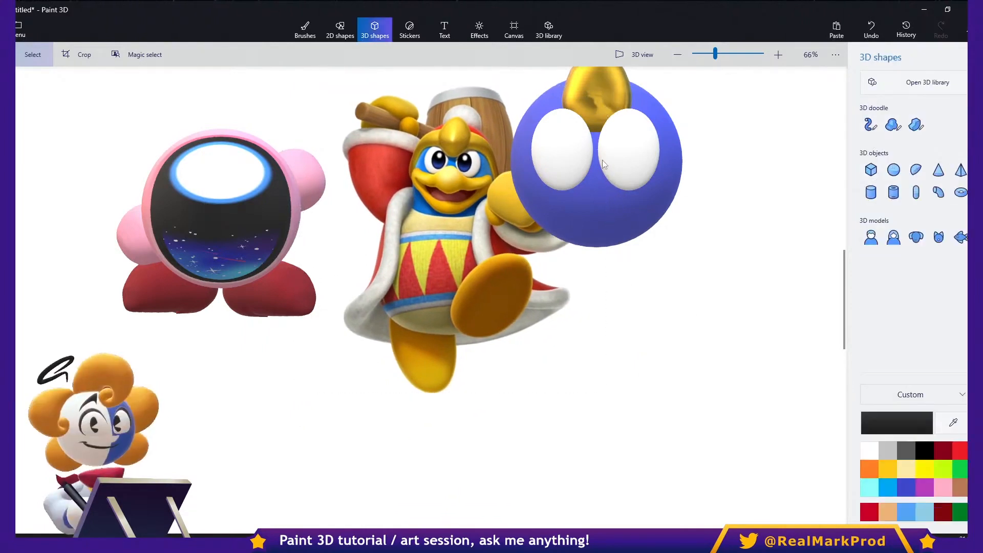
- Inspect the pasted picture in 3D view, and hide the canvas and show it again to compare it with the 3D objects
{"action": "left_click", "coordinate": [633, 58]}
{"action": "right_click_drag", "start_coordinate": [696, 313], "coordinate": [640, 237]}
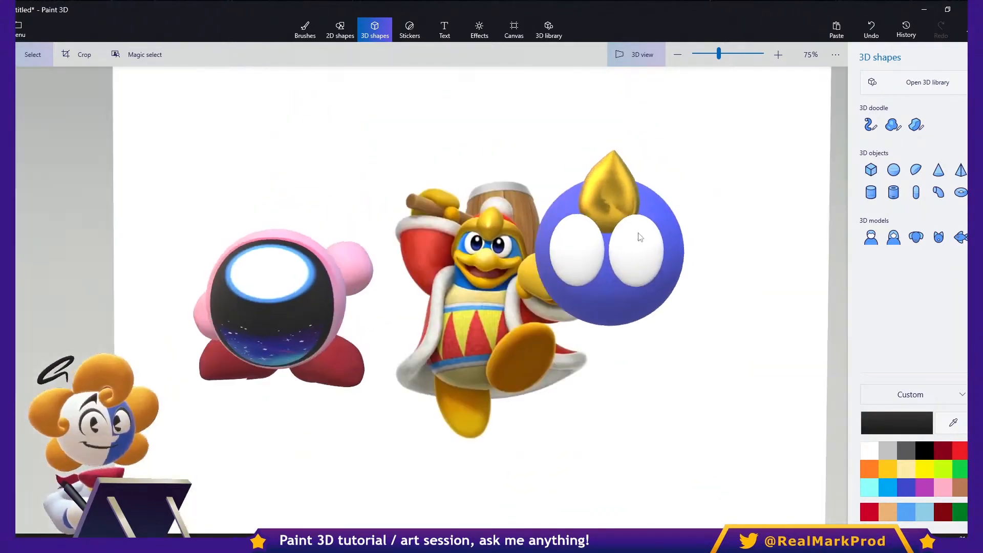
{"action": "left_click", "coordinate": [512, 30]}
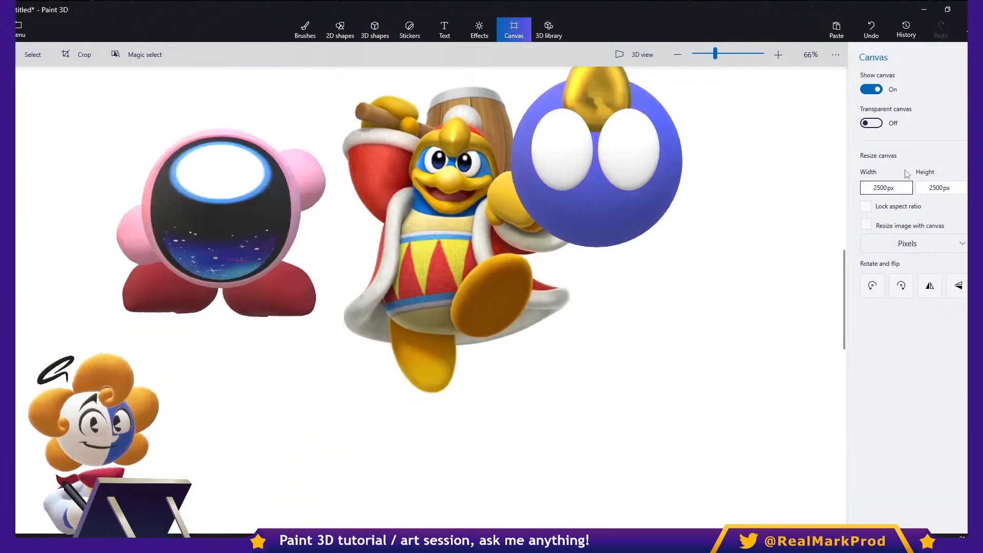
{"action": "left_click", "coordinate": [876, 92]}
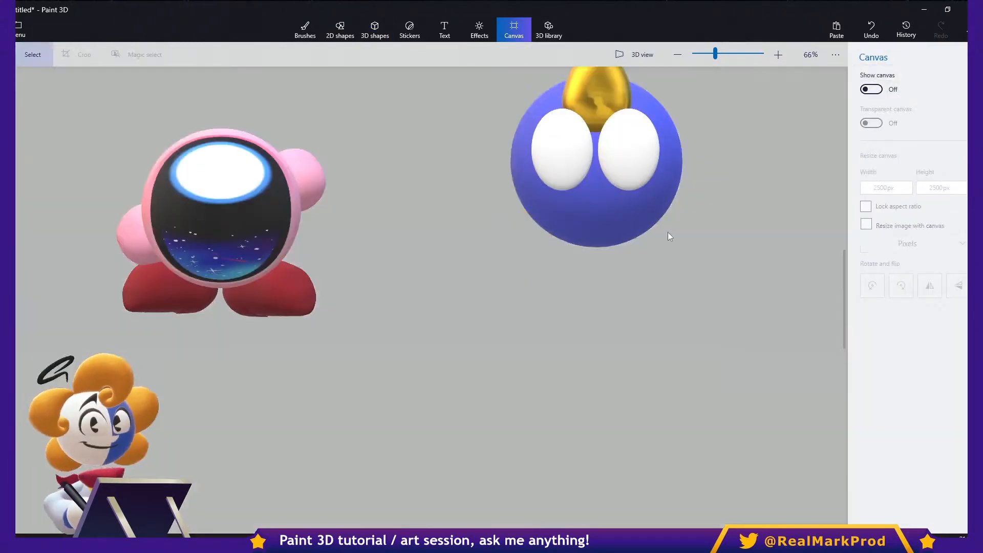
{"action": "right_click_drag", "start_coordinate": [668, 232], "coordinate": [610, 371]}
{"action": "left_click", "coordinate": [872, 90]}
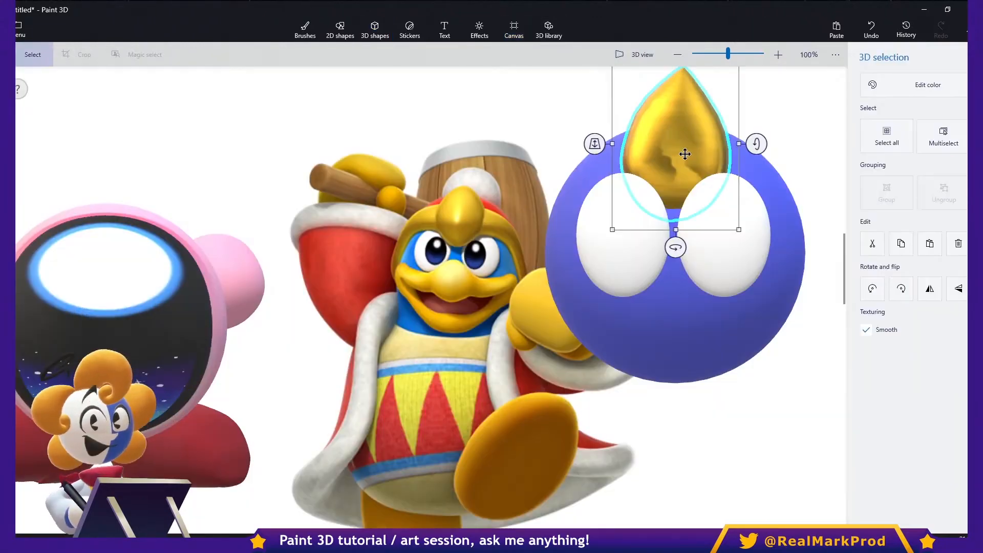
- Shrink both white eyes together, and lower the gold teardrop and bring it forward in front of them
{"action": "left_click", "coordinate": [661, 265]}
{"action": "left_click", "coordinate": [713, 256], "text": "ctrl"}
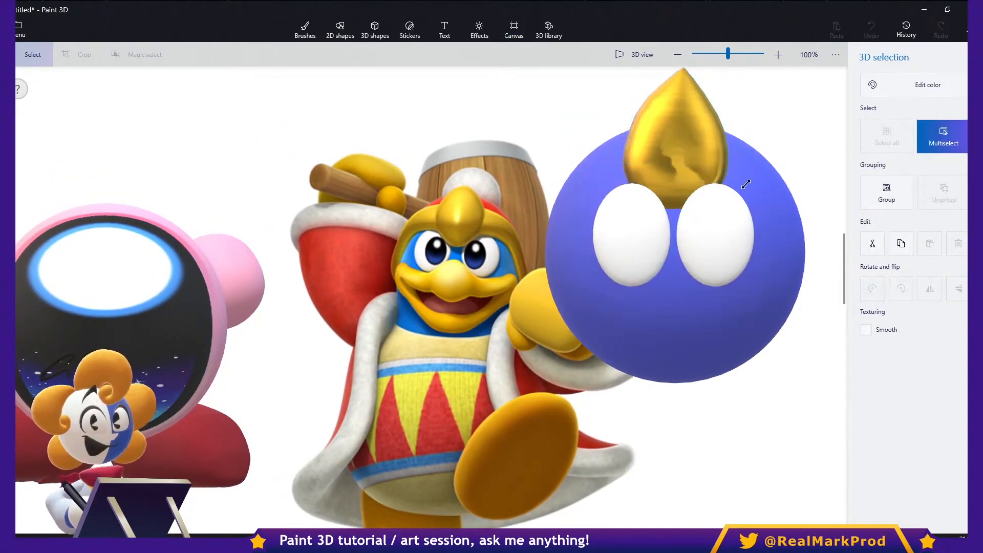
{"action": "left_click", "coordinate": [696, 128]}
{"action": "left_click_drag", "start_coordinate": [696, 128], "coordinate": [695, 149], "text": "shift"}
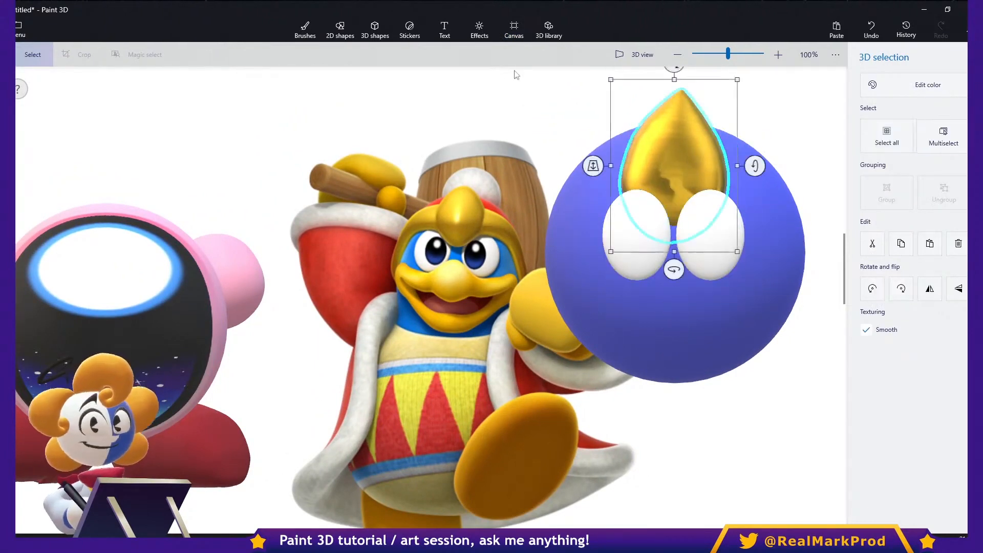
{"action": "left_click_drag", "start_coordinate": [592, 166], "coordinate": [593, 228]}
- Try to move the gold teardrop and both eyes together in depth, reselect the eyes, and undo the last two changes
{"action": "left_click", "coordinate": [659, 268], "text": "ctrl"}
{"action": "left_click", "coordinate": [695, 261], "text": "ctrl"}
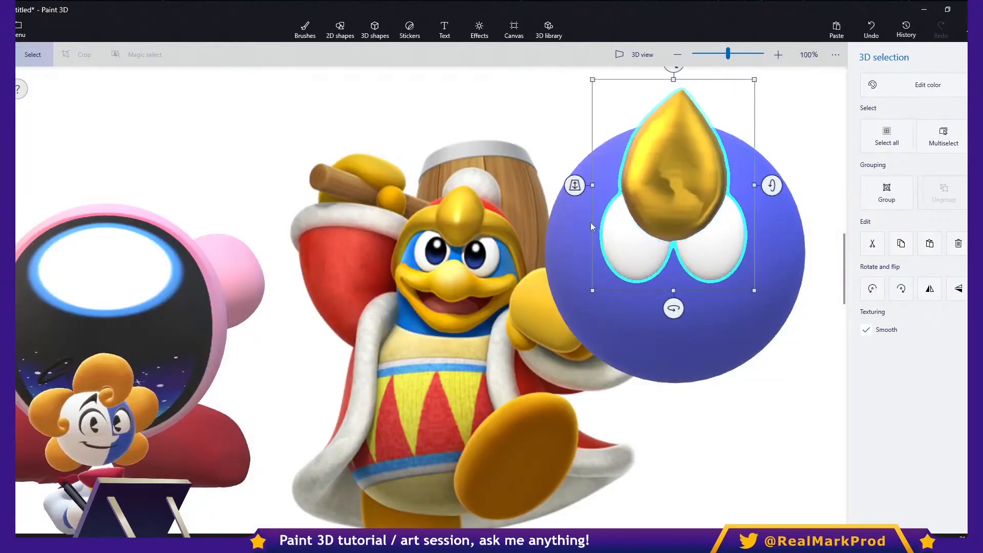
{"action": "left_click_drag", "start_coordinate": [576, 186], "coordinate": [617, 153]}
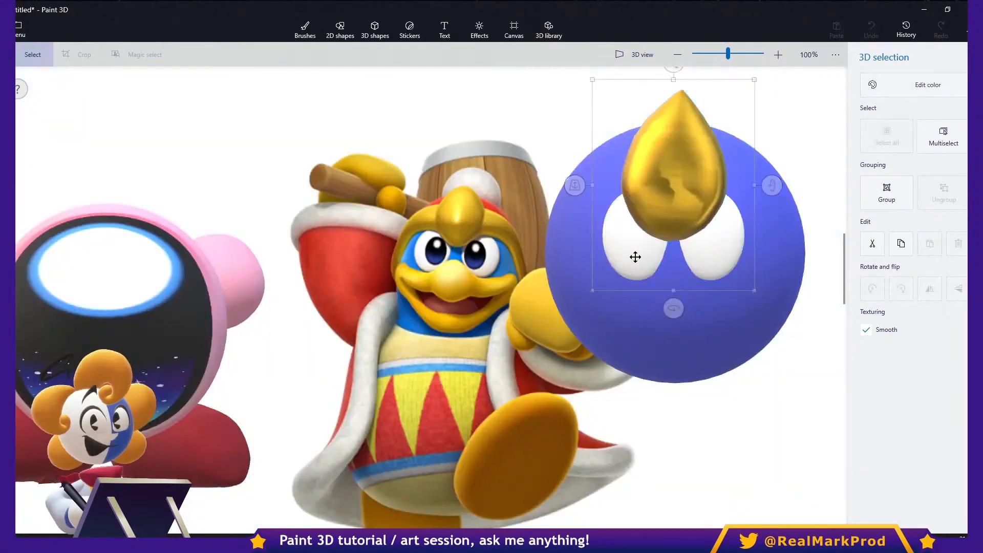
{"action": "left_click", "coordinate": [634, 257]}
{"action": "left_click", "coordinate": [716, 248], "text": "ctrl"}
{"action": "key", "text": "ctrl+z"}
{"action": "key", "text": "ctrl+z"}
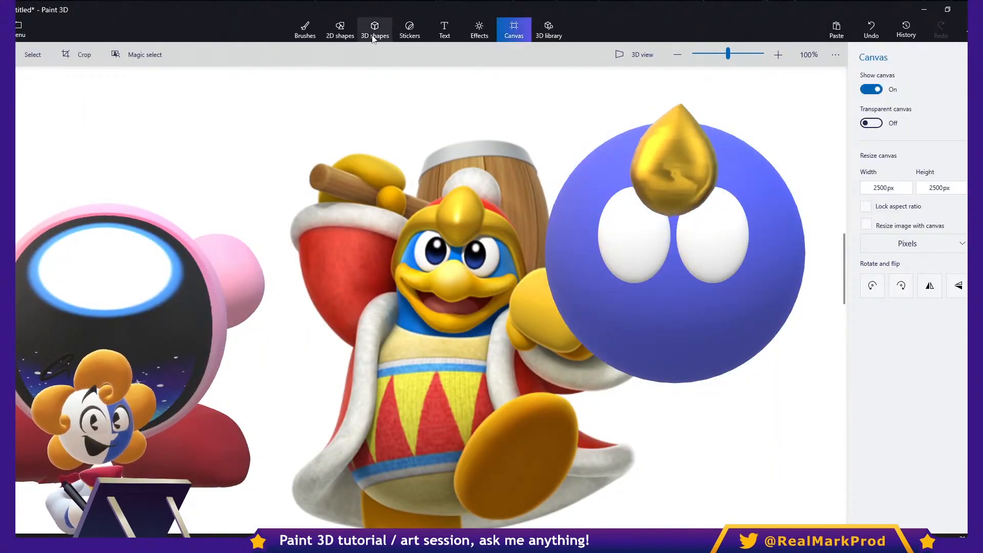
- Draw a 3D hemisphere across the upper half of the blue sphere, spanning the sphere's full width
{"action": "left_click", "coordinate": [375, 34]}
{"action": "left_click", "coordinate": [914, 171]}
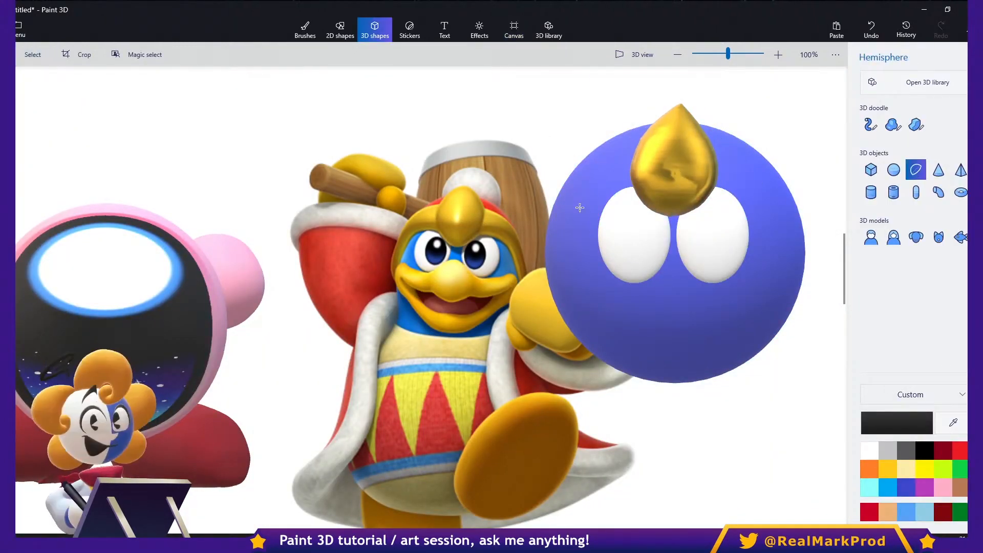
{"action": "left_click_drag", "start_coordinate": [542, 117], "coordinate": [803, 285]}
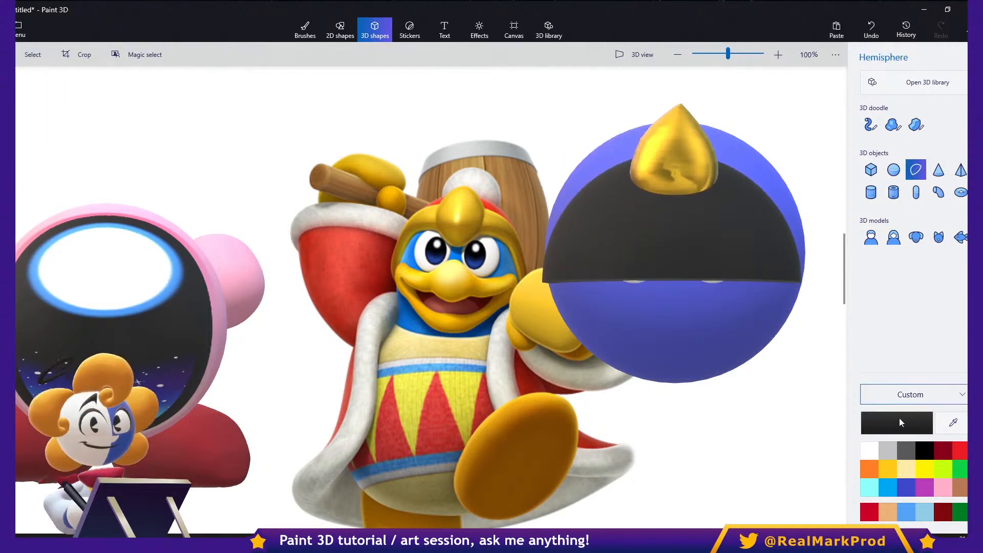
- Color the hemisphere red with a matte finish and raise it to cover the crown of the blue sphere
{"action": "left_click", "coordinate": [901, 85]}
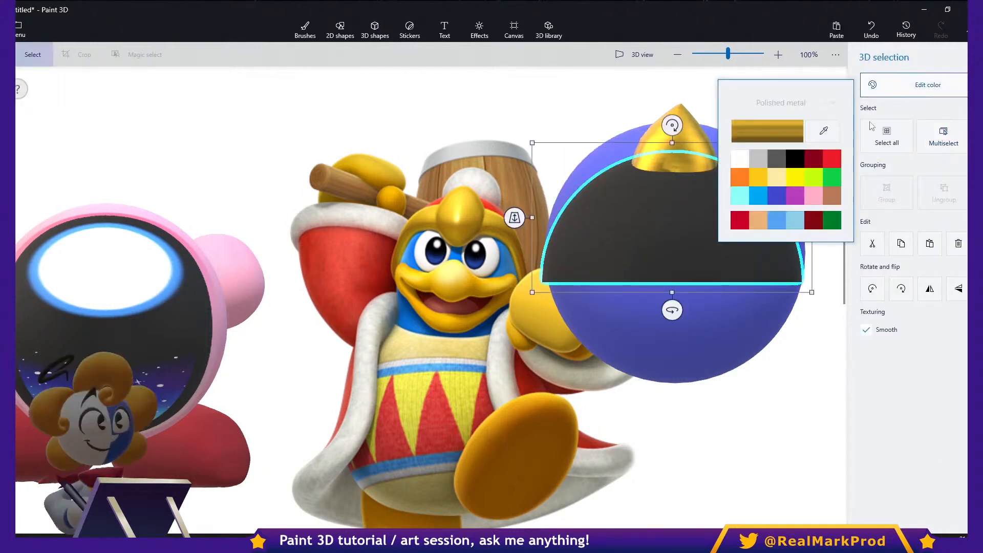
{"action": "left_click", "coordinate": [832, 159]}
{"action": "left_click_drag", "start_coordinate": [656, 260], "coordinate": [656, 202]}
{"action": "left_click", "coordinate": [873, 87]}
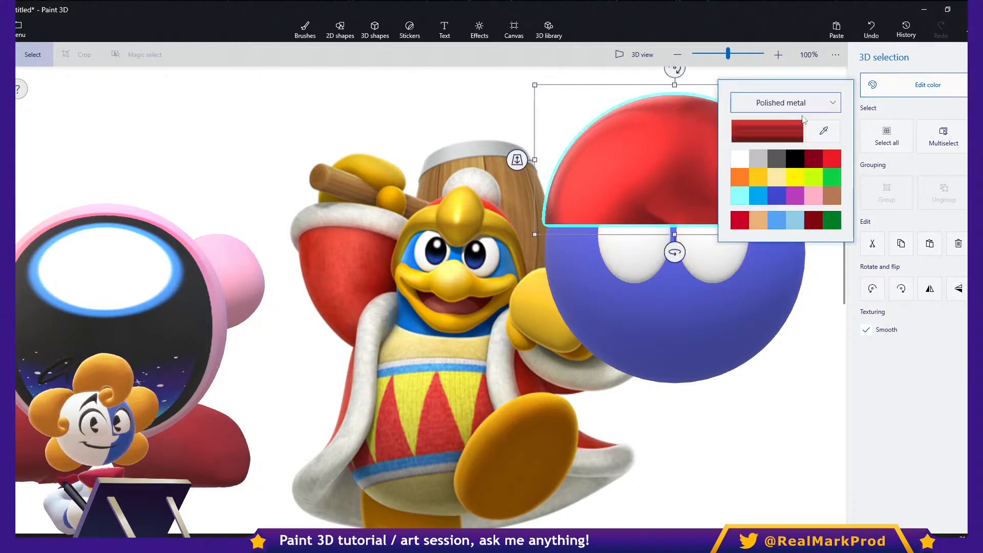
{"action": "left_click", "coordinate": [788, 103]}
{"action": "left_click", "coordinate": [783, 66]}
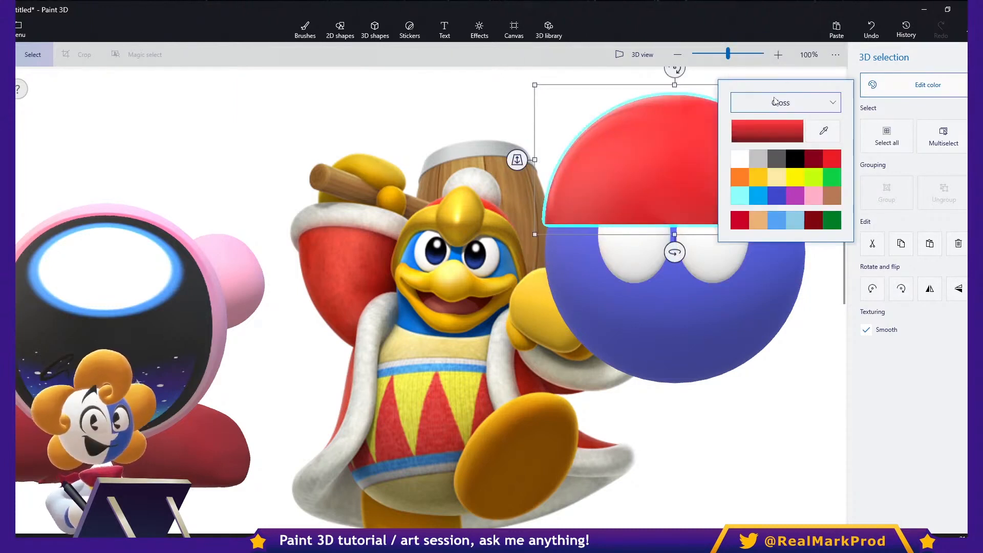
{"action": "left_click", "coordinate": [774, 101]}
{"action": "left_click", "coordinate": [783, 81]}
{"action": "left_click", "coordinate": [595, 202]}
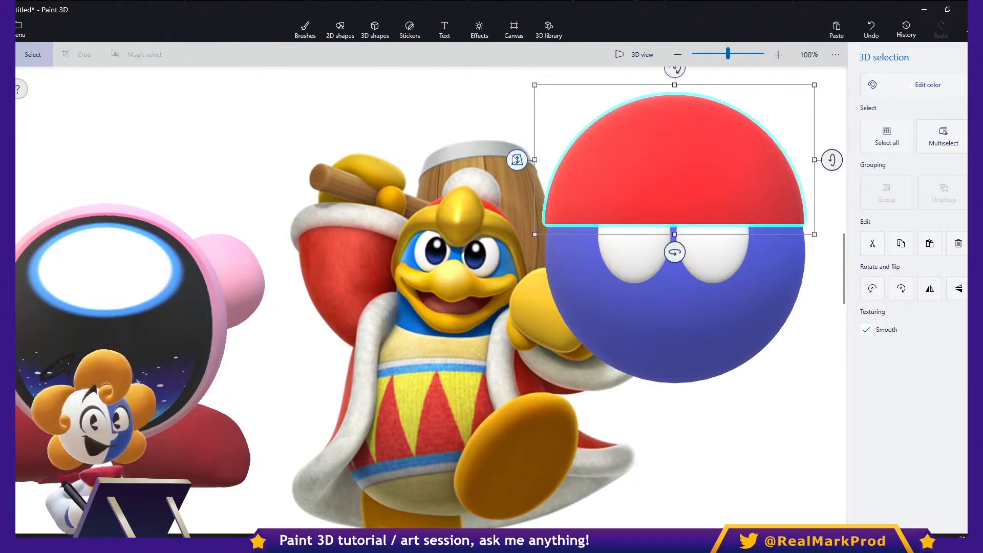
- Tilt the red hemisphere back and adjust its depth so it caps the upper back of the blue sphere like a hood
{"action": "left_click_drag", "start_coordinate": [516, 159], "coordinate": [599, 77]}
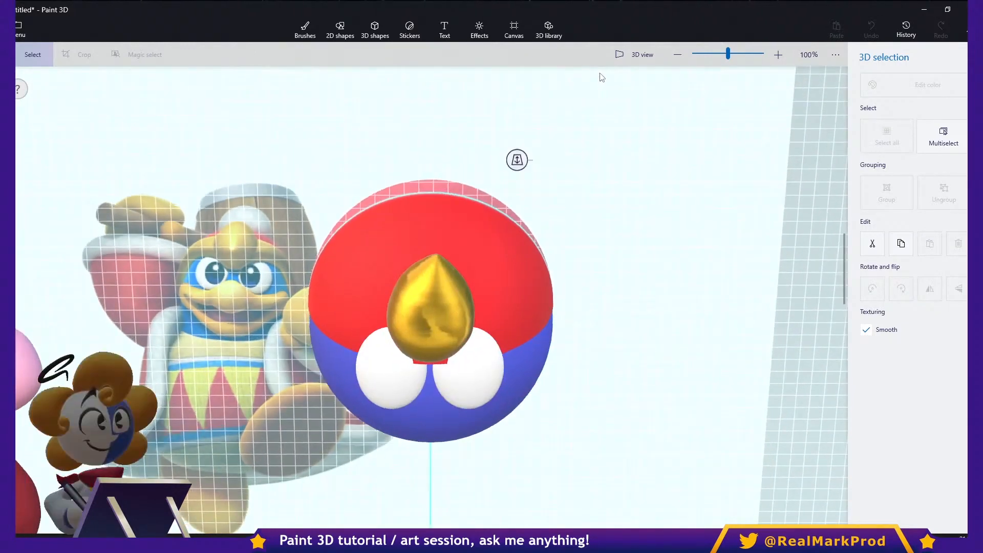
{"action": "left_click_drag", "start_coordinate": [831, 160], "coordinate": [829, 143]}
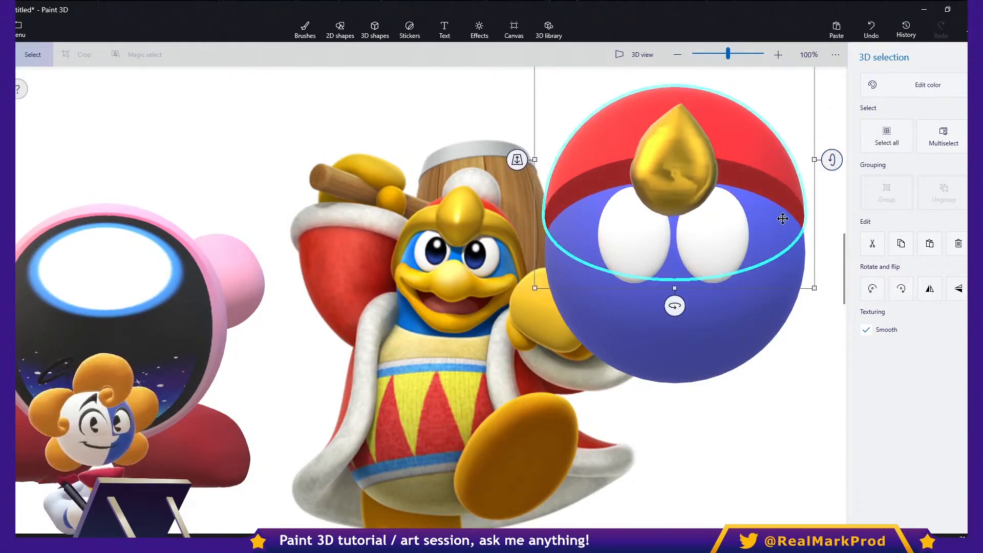
{"action": "left_click", "coordinate": [655, 57]}
{"action": "right_click_drag", "start_coordinate": [757, 311], "coordinate": [618, 310]}
{"action": "scroll", "coordinate": [576, 244], "scroll_direction": "up", "scroll_amount": 3}
{"action": "left_click_drag", "start_coordinate": [587, 192], "coordinate": [632, 192], "text": "shift"}
{"action": "middle_click_drag", "start_coordinate": [662, 223], "coordinate": [583, 214]}
{"action": "right_click_drag", "start_coordinate": [701, 314], "coordinate": [663, 316]}
{"action": "left_click_drag", "start_coordinate": [592, 214], "coordinate": [589, 221], "text": "shift"}
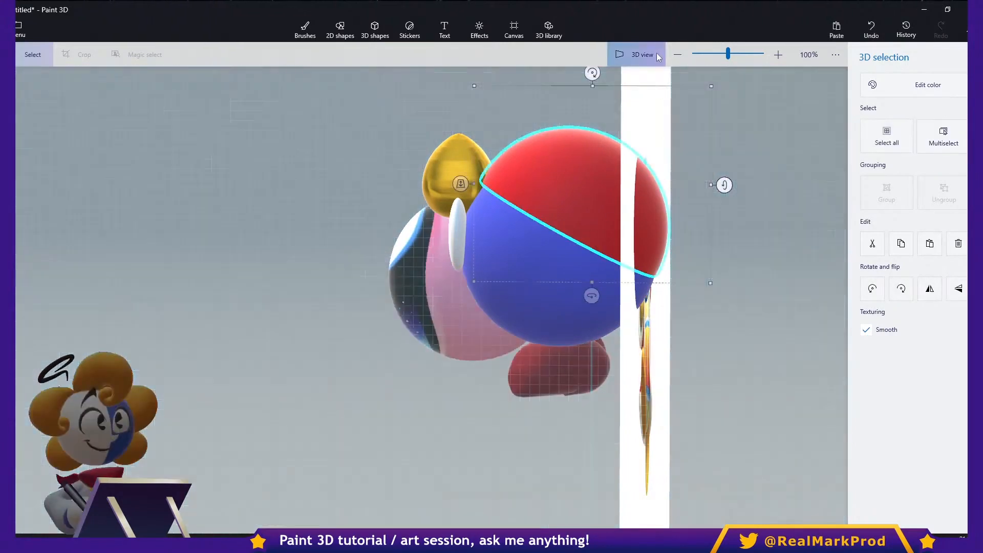
{"action": "left_click", "coordinate": [643, 53]}
- Orbit the 3D view above the head and move the gold teardrop back, closer to the blue sphere
{"action": "left_click", "coordinate": [713, 257]}
{"action": "left_click", "coordinate": [648, 53]}
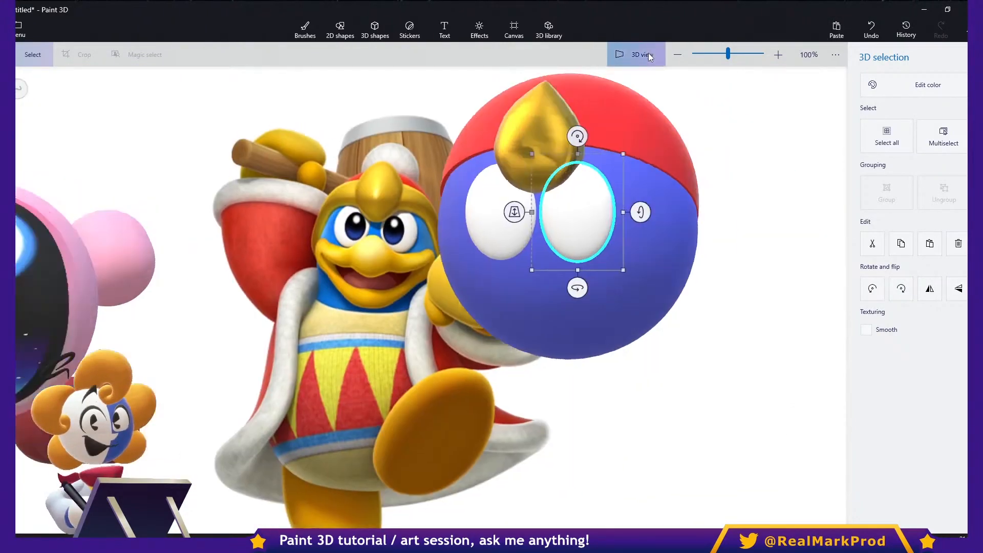
{"action": "right_click_drag", "start_coordinate": [681, 276], "coordinate": [514, 293]}
{"action": "middle_click_drag", "start_coordinate": [514, 293], "coordinate": [641, 352]}
{"action": "right_click_drag", "start_coordinate": [641, 352], "coordinate": [749, 315]}
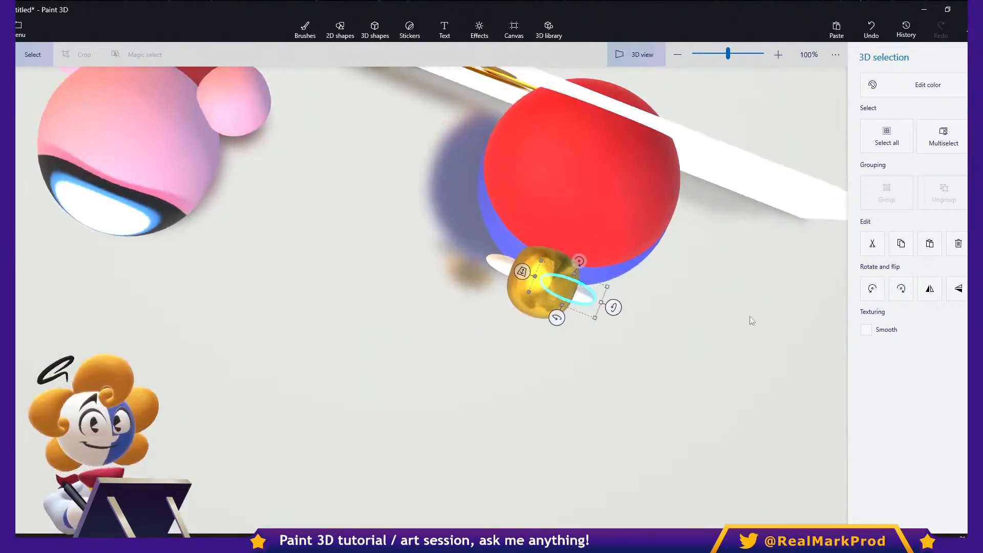
{"action": "middle_click_drag", "start_coordinate": [687, 272], "coordinate": [753, 348]}
{"action": "scroll", "coordinate": [752, 348], "scroll_direction": "up", "scroll_amount": 1}
{"action": "right_click_drag", "start_coordinate": [760, 362], "coordinate": [778, 341]}
{"action": "left_click", "coordinate": [657, 395]}
{"action": "left_click_drag", "start_coordinate": [651, 413], "coordinate": [649, 394], "text": "shift"}
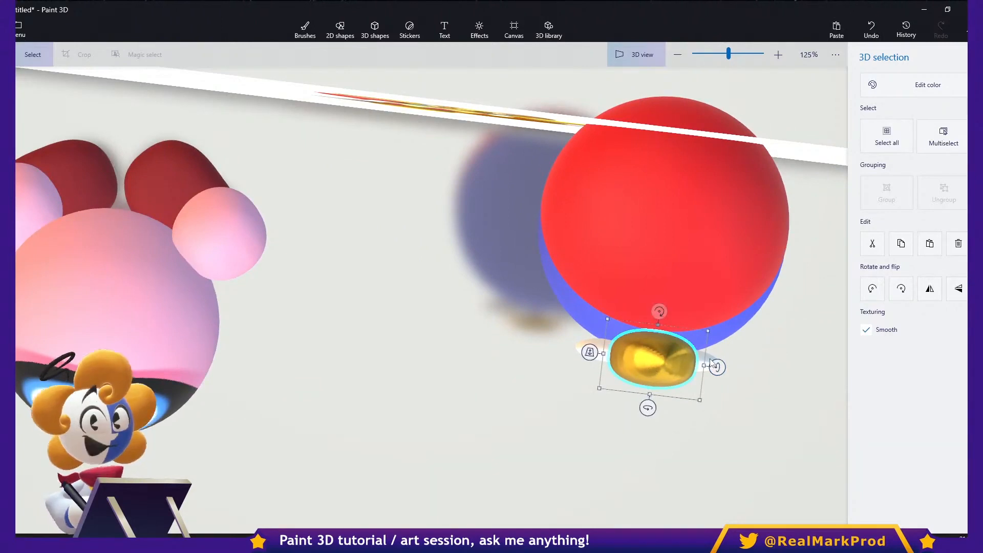
- Rotate the two white eyes in opposite directions so they follow the curve of the blue head
{"action": "left_click", "coordinate": [590, 339]}
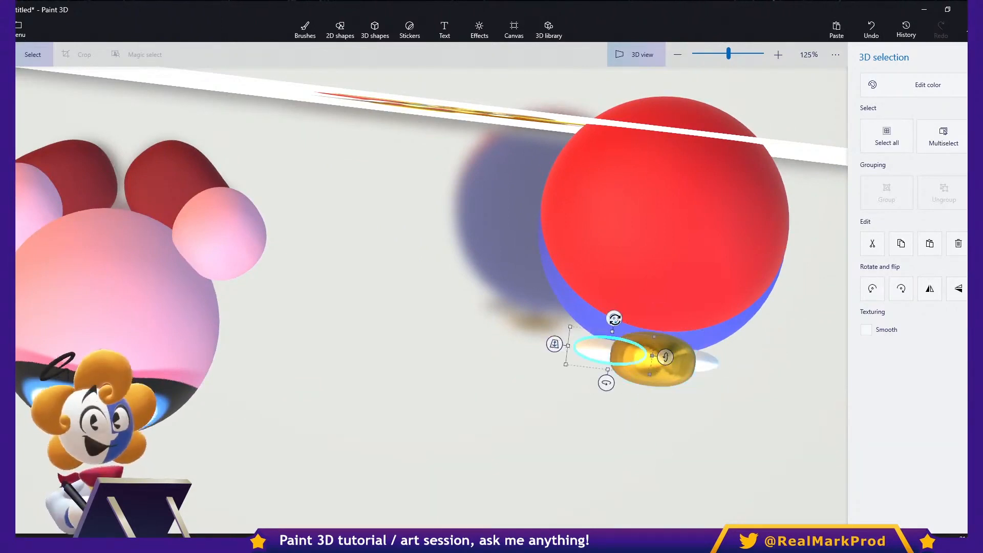
{"action": "left_click_drag", "start_coordinate": [614, 318], "coordinate": [627, 318]}
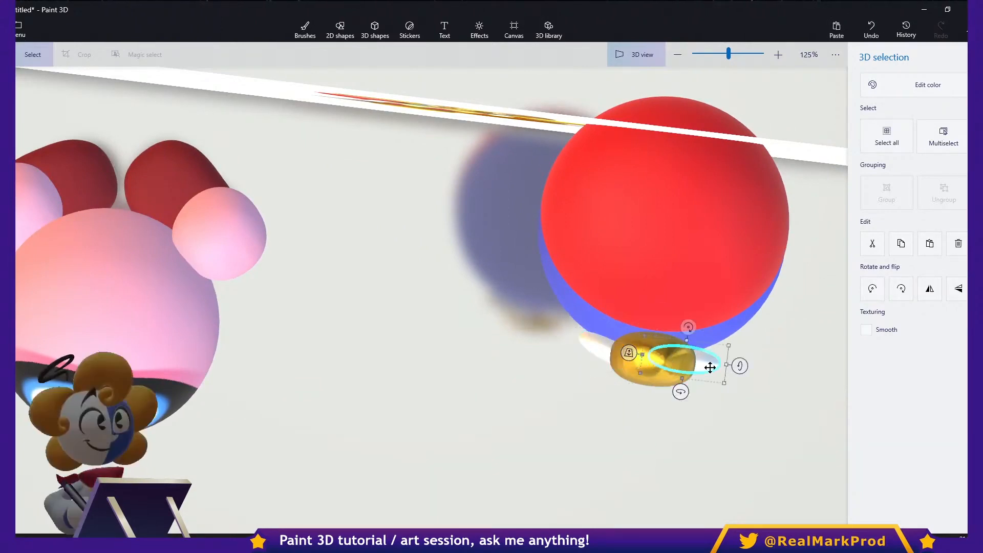
{"action": "scroll", "coordinate": [714, 368], "scroll_direction": "up", "scroll_amount": 5}
{"action": "left_click_drag", "start_coordinate": [646, 279], "coordinate": [636, 279]}
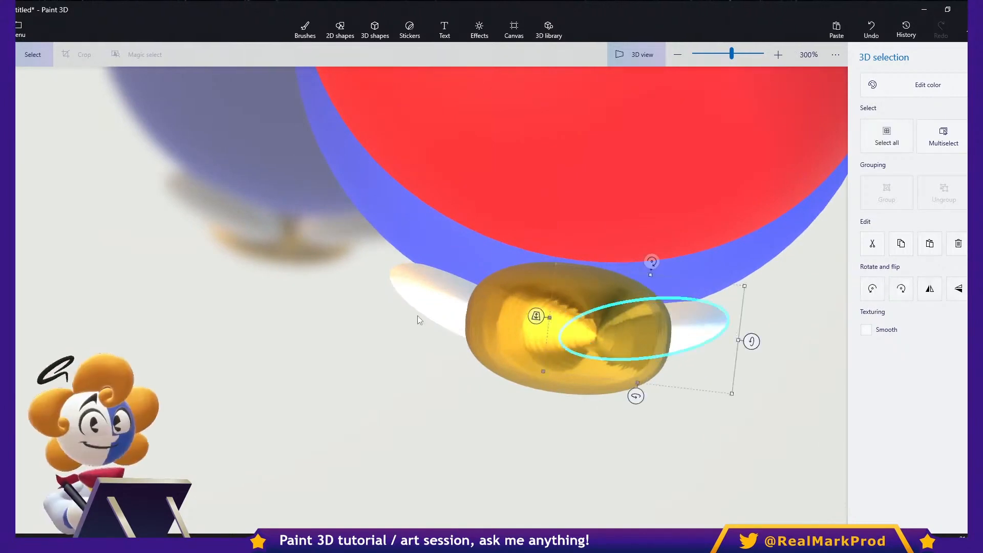
- Move both white eyes back against the surface of the blue head and return to the 2D view
{"action": "left_click", "coordinate": [417, 305]}
{"action": "left_click_drag", "start_coordinate": [444, 299], "coordinate": [450, 275], "text": "shift"}
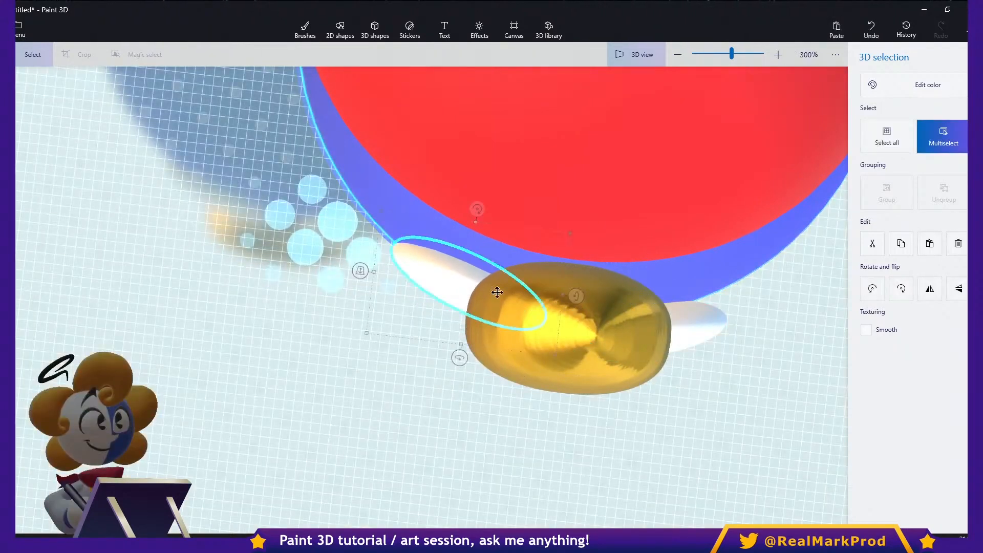
{"action": "left_click", "coordinate": [687, 315]}
{"action": "left_click_drag", "start_coordinate": [696, 332], "coordinate": [698, 312], "text": "shift"}
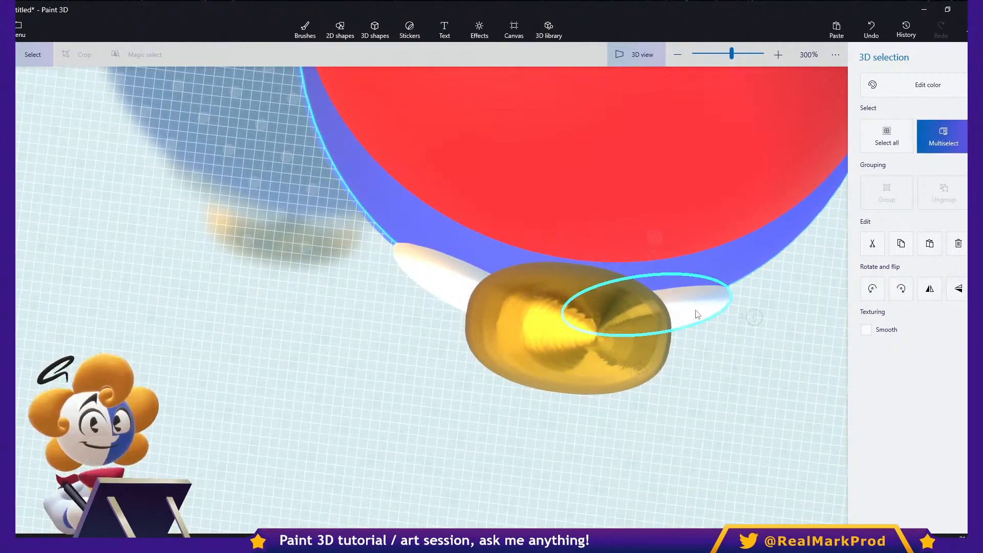
{"action": "left_click", "coordinate": [647, 57]}
{"action": "key", "text": "Escape"}
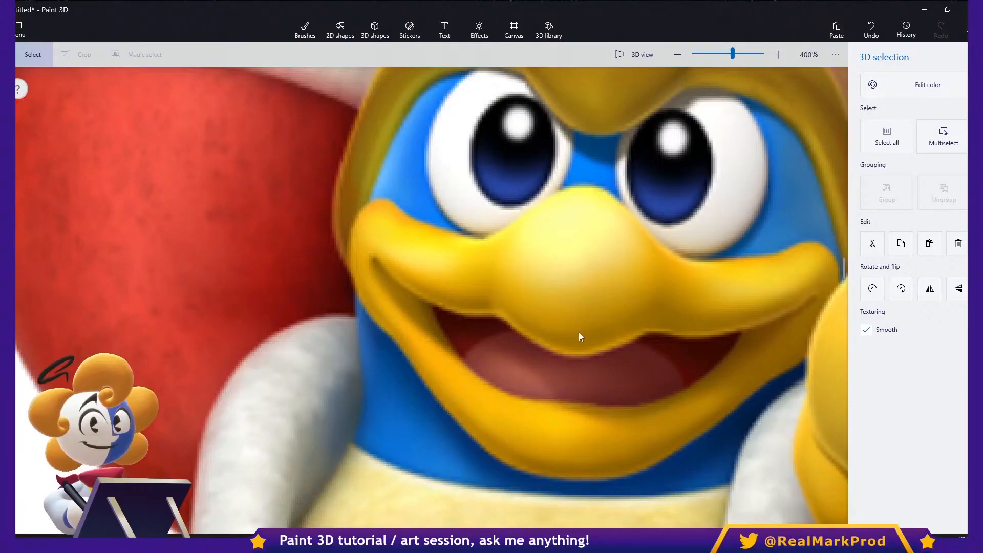
- Trace the reference picture's mouth outline and round nose with the red 13 px marker, and undo both strokes
{"action": "key", "text": "b"}
{"action": "mouse_move", "coordinate": [468, 267]}
{"action": "left_mouse_down"}
{"action": "mouse_move", "coordinate": [370, 285]}
{"action": "mouse_move", "coordinate": [528, 448]}
{"action": "mouse_move", "coordinate": [794, 343]}
{"action": "mouse_move", "coordinate": [468, 268]}
{"action": "left_mouse_up"}
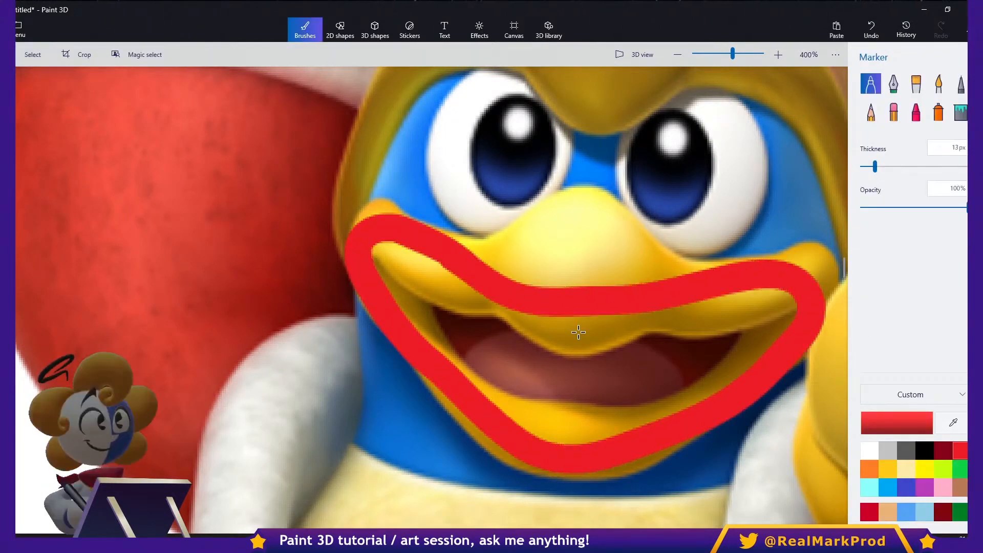
{"action": "mouse_move", "coordinate": [555, 335]}
{"action": "left_mouse_down"}
{"action": "mouse_move", "coordinate": [654, 287]}
{"action": "mouse_move", "coordinate": [550, 339]}
{"action": "left_mouse_up"}
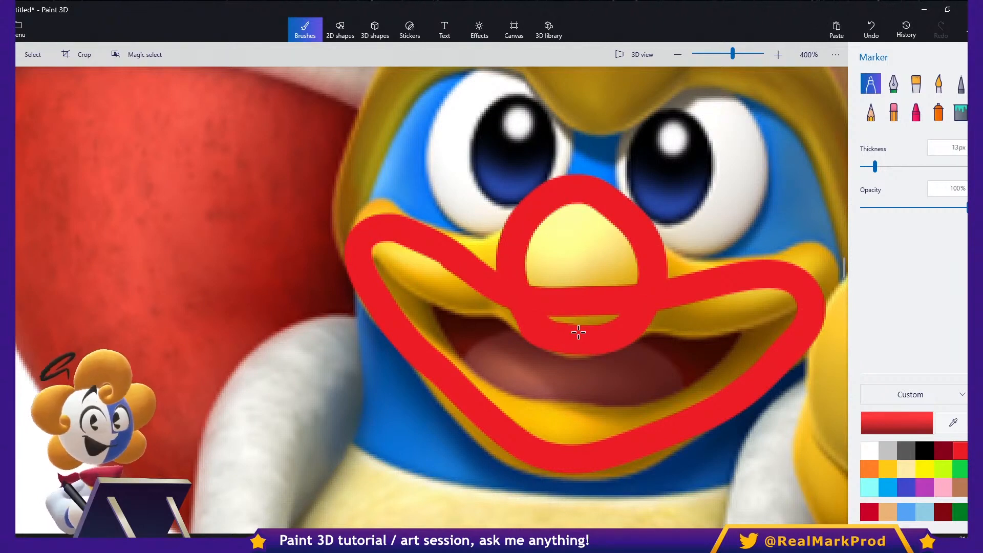
{"action": "key", "text": "ctrl+z"}
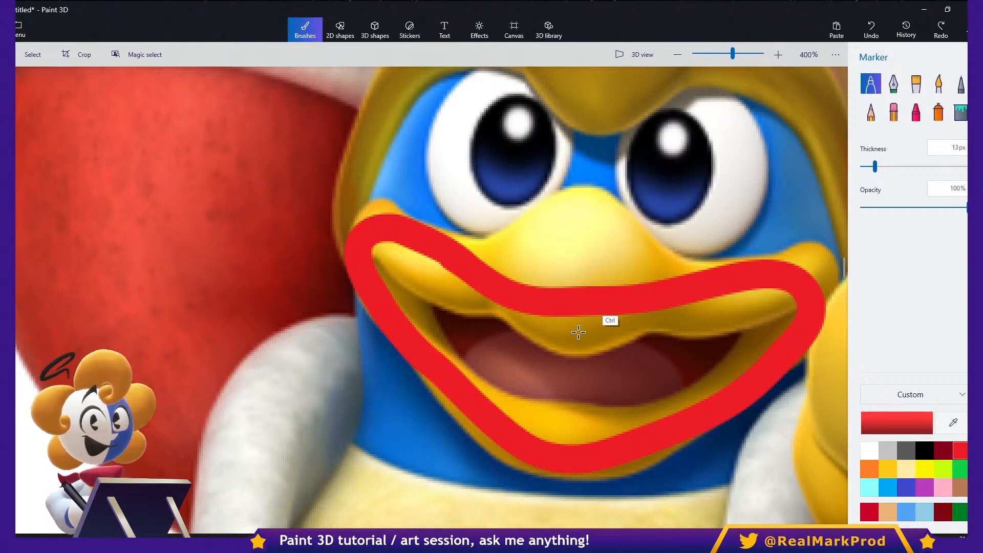
{"action": "key", "text": "ctrl+z"}
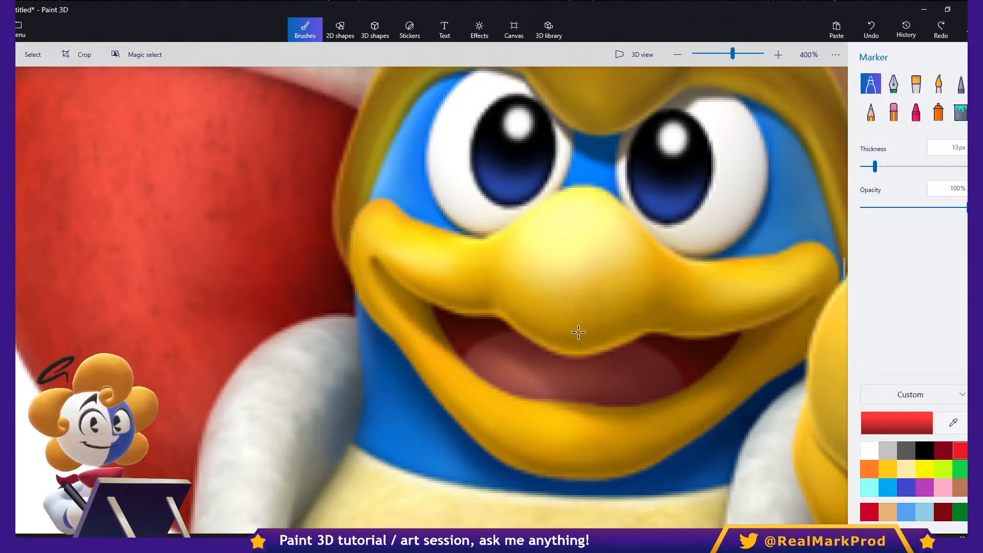
- Move the blue sphere and the red hood back in depth together, and make the canvas transparent
{"action": "scroll", "coordinate": [526, 368], "scroll_direction": "down", "scroll_amount": 3}
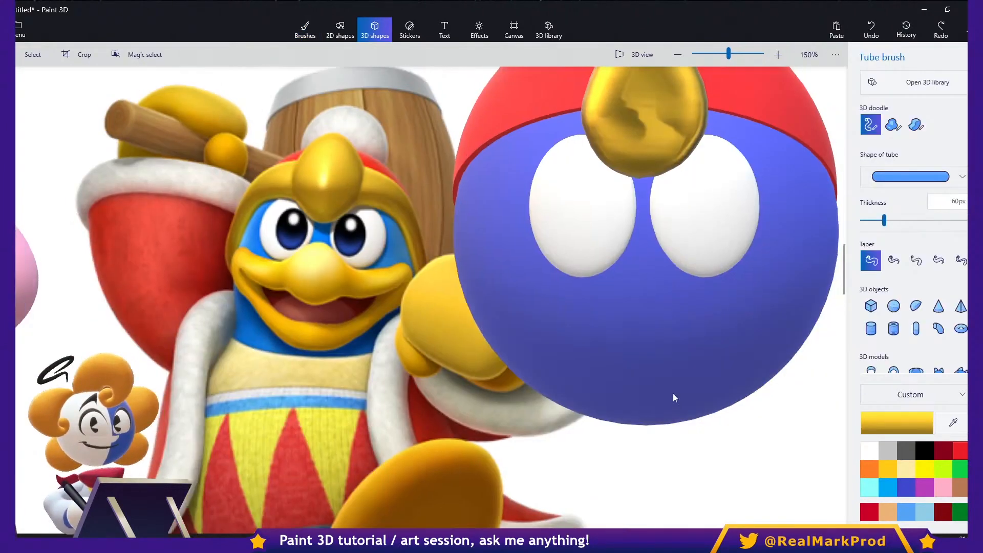
{"action": "scroll", "coordinate": [673, 393], "scroll_direction": "down", "scroll_amount": 2}
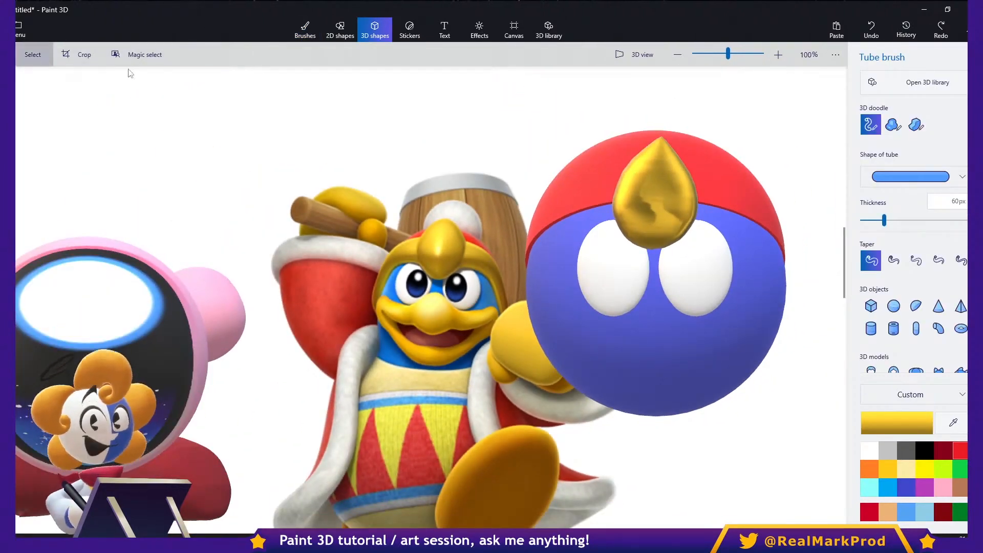
{"action": "left_click_drag", "start_coordinate": [782, 430], "coordinate": [501, 105]}
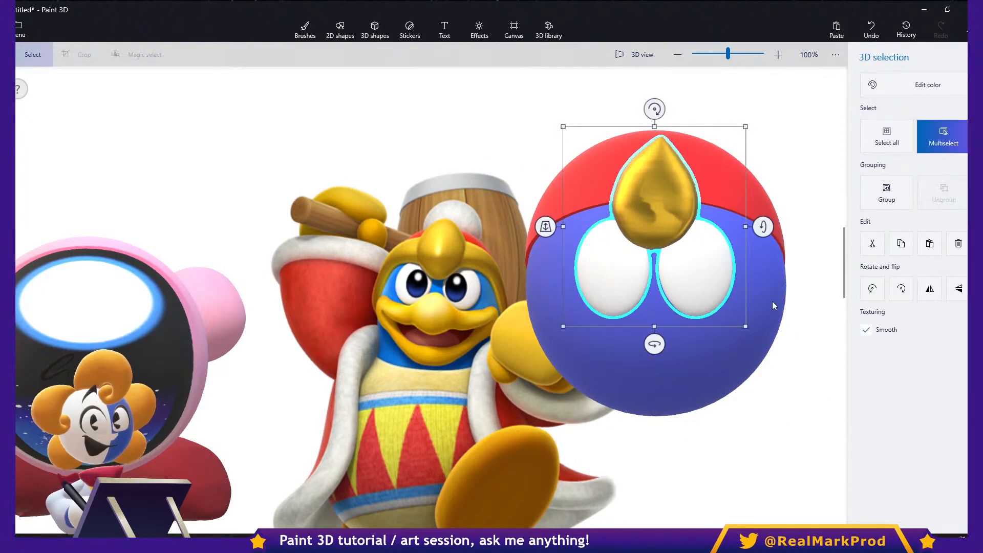
{"action": "left_click_drag", "start_coordinate": [804, 465], "coordinate": [457, 71]}
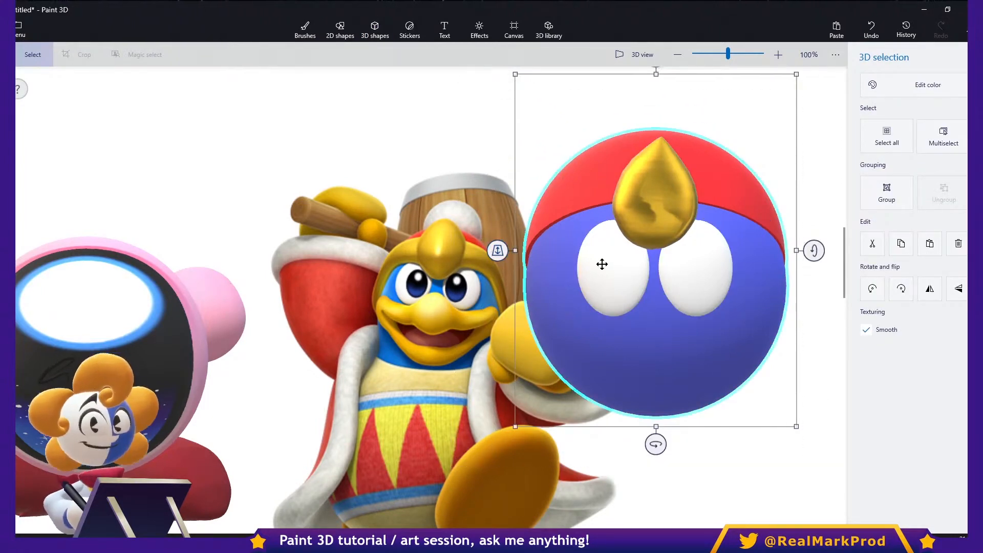
{"action": "left_click", "coordinate": [649, 315]}
{"action": "key", "text": "ctrl"}
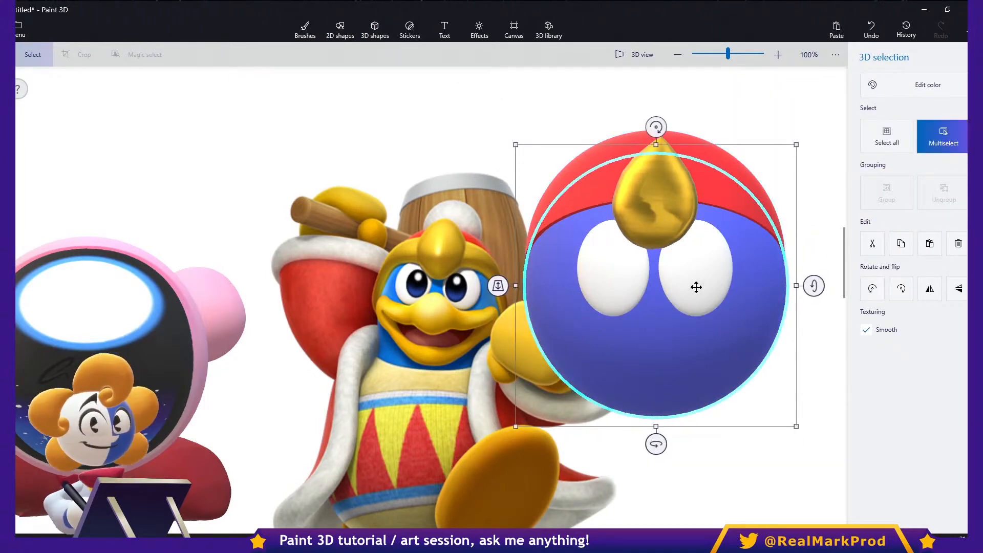
{"action": "left_click", "coordinate": [645, 184], "text": "ctrl"}
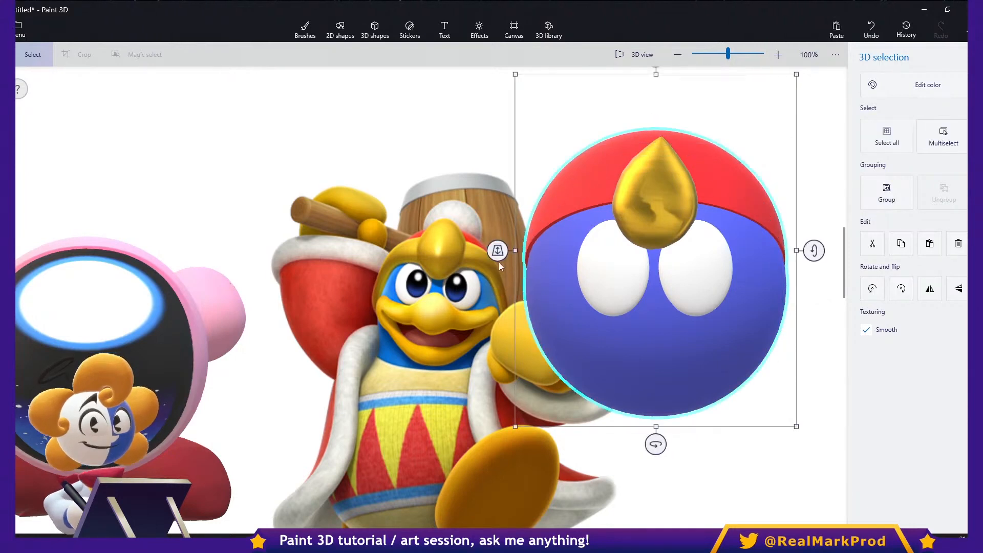
{"action": "left_click_drag", "start_coordinate": [498, 253], "coordinate": [525, 183]}
{"action": "left_click", "coordinate": [730, 430]}
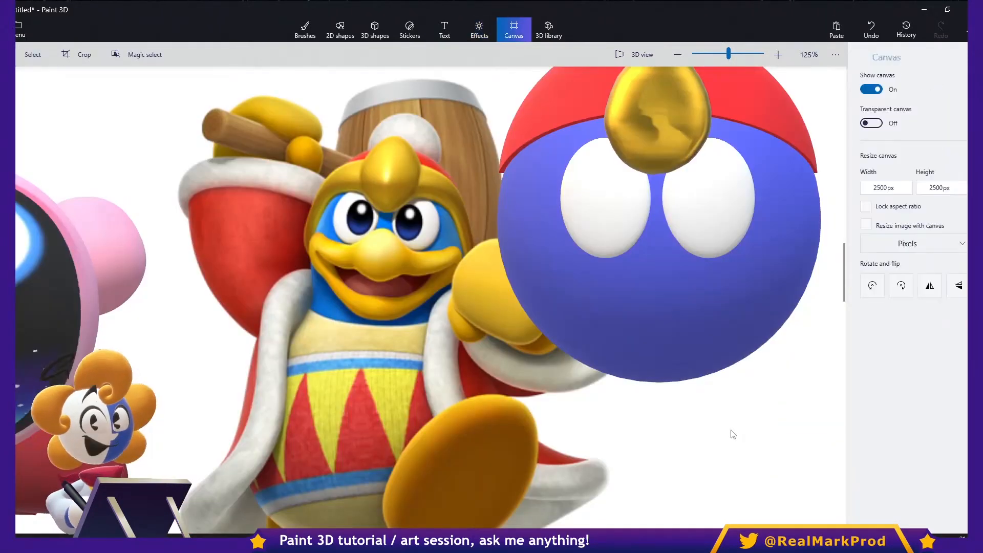
{"action": "left_click", "coordinate": [871, 123]}
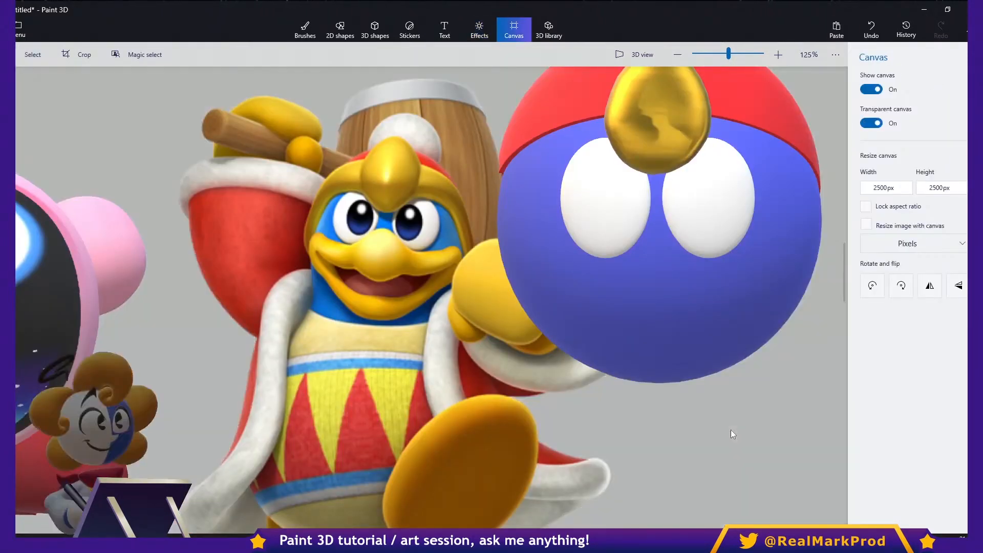
- Draw a closed smiling mouth on the blue head with the yellow tube brush at 76 px thickness
{"action": "key", "text": "ctrl+z"}
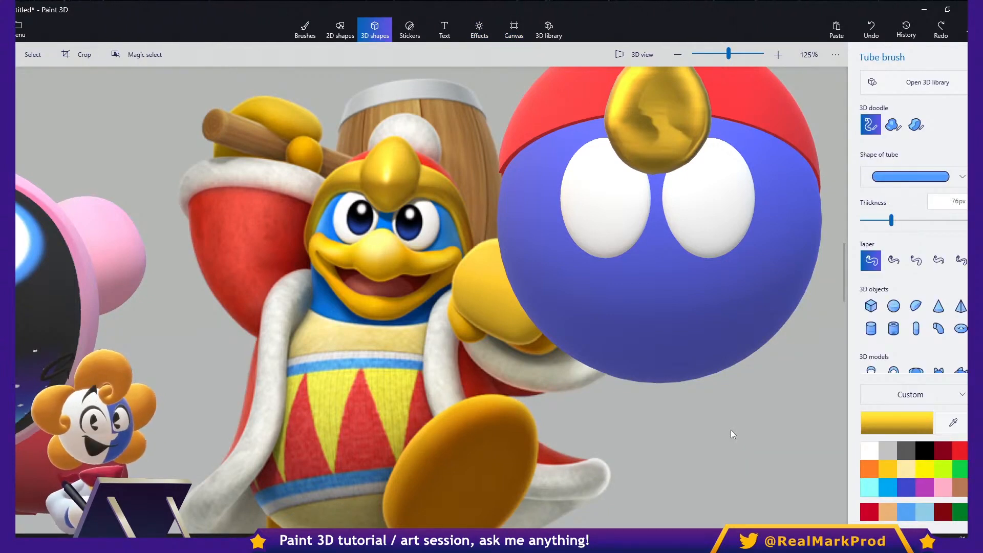
{"action": "left_click_drag", "start_coordinate": [616, 262], "coordinate": [661, 263]}
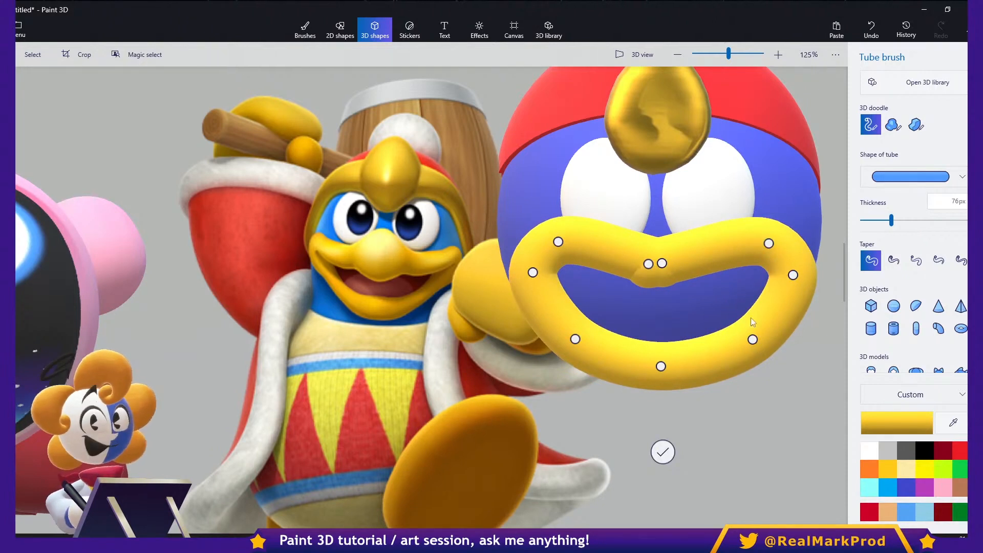
- Reshape the bottom curve and left corner of the yellow mouth tube by moving its control points
{"action": "scroll", "coordinate": [750, 317], "scroll_direction": "up", "scroll_amount": 2}
{"action": "scroll", "coordinate": [698, 320], "scroll_direction": "up", "scroll_amount": 2}
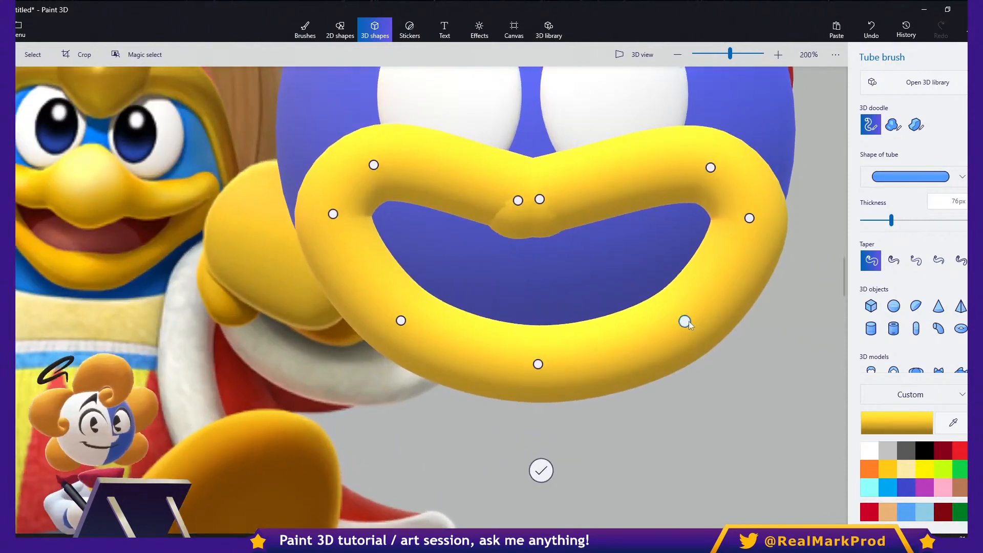
{"action": "left_click_drag", "start_coordinate": [684, 320], "coordinate": [665, 319]}
{"action": "left_click_drag", "start_coordinate": [541, 363], "coordinate": [542, 360]}
{"action": "left_click_drag", "start_coordinate": [400, 320], "coordinate": [399, 316]}
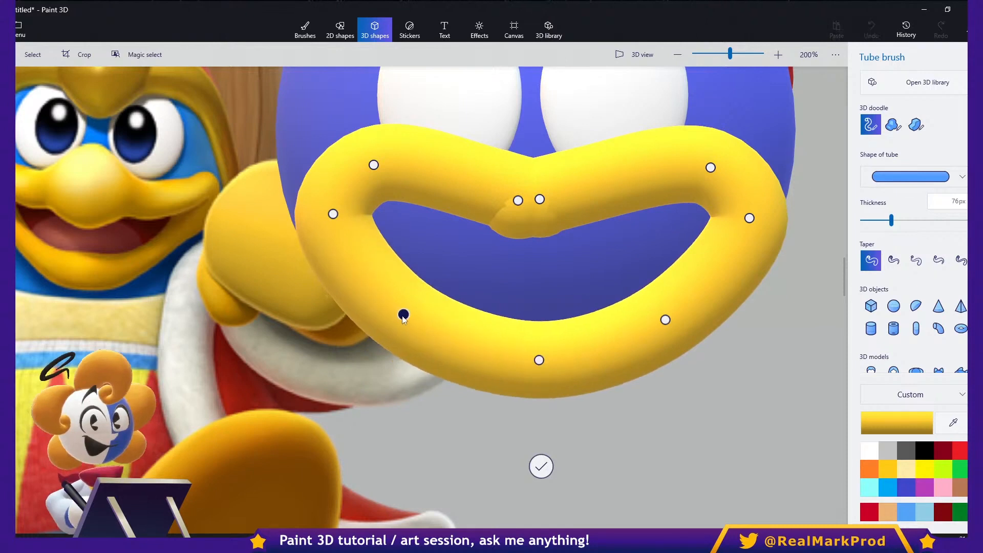
{"action": "mouse_move", "coordinate": [540, 200]}
{"action": "left_mouse_down"}
{"action": "mouse_move", "coordinate": [570, 209]}
{"action": "mouse_move", "coordinate": [533, 215]}
{"action": "mouse_move", "coordinate": [522, 205]}
{"action": "left_mouse_up"}
{"action": "left_click_drag", "start_coordinate": [373, 165], "coordinate": [424, 166]}
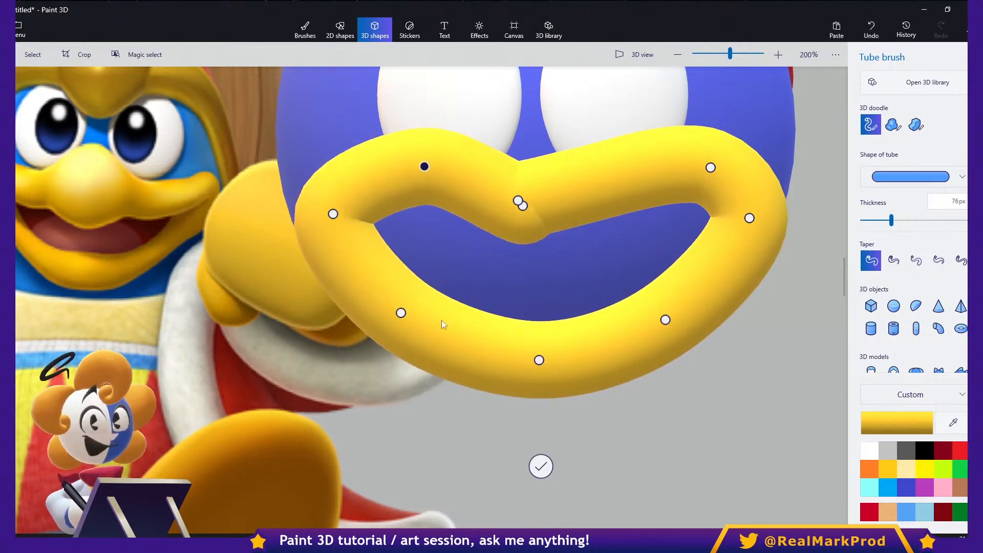
{"action": "left_click_drag", "start_coordinate": [401, 313], "coordinate": [336, 263]}
{"action": "left_click_drag", "start_coordinate": [333, 214], "coordinate": [336, 189]}
{"action": "left_click_drag", "start_coordinate": [424, 167], "coordinate": [385, 171]}
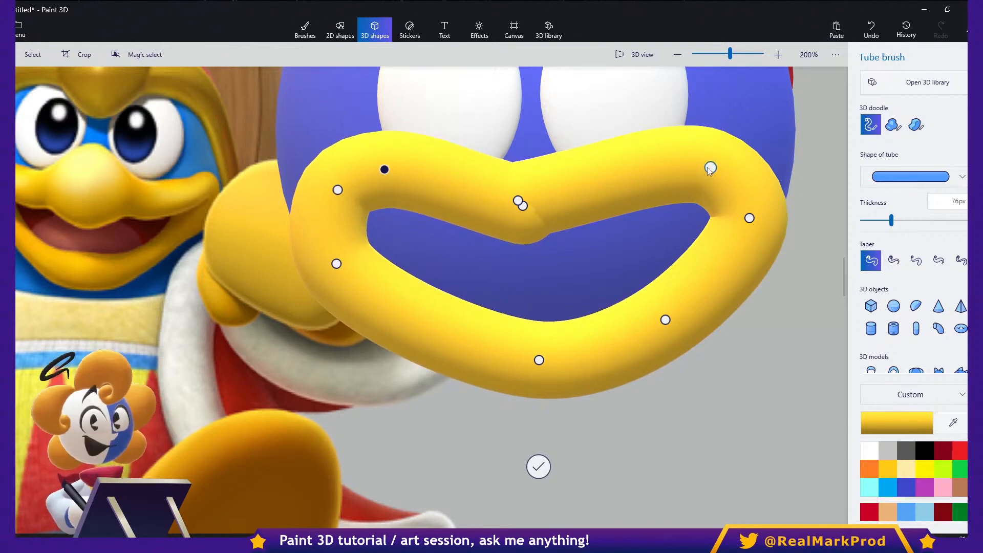
- Adjust the mouth tube's right corner to match the left one and separate the two points in the upper lip's middle
{"action": "left_click_drag", "start_coordinate": [710, 167], "coordinate": [735, 187]}
{"action": "left_click_drag", "start_coordinate": [665, 319], "coordinate": [741, 273]}
{"action": "left_click_drag", "start_coordinate": [518, 200], "coordinate": [564, 209]}
{"action": "left_click_drag", "start_coordinate": [522, 206], "coordinate": [531, 211]}
{"action": "middle_click_drag", "start_coordinate": [530, 210], "coordinate": [612, 213]}
{"action": "left_click_drag", "start_coordinate": [615, 213], "coordinate": [599, 200]}
{"action": "scroll", "coordinate": [613, 291], "scroll_direction": "down", "scroll_amount": 3}
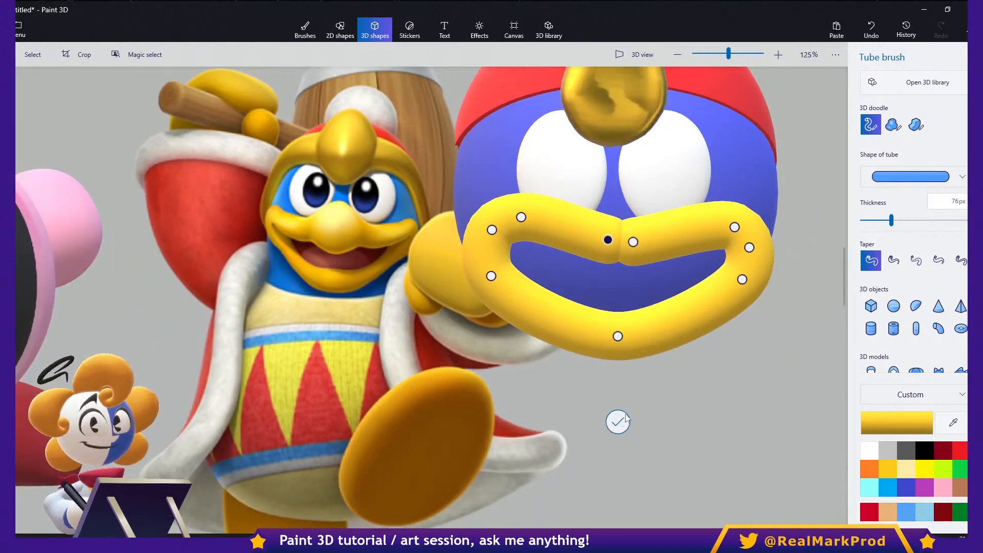
- Finish the 76 px mouth tube and delete it from the blue head
{"action": "left_click", "coordinate": [625, 415]}
{"action": "middle_click_drag", "start_coordinate": [651, 338], "coordinate": [597, 261]}
{"action": "key", "text": "Delete"}
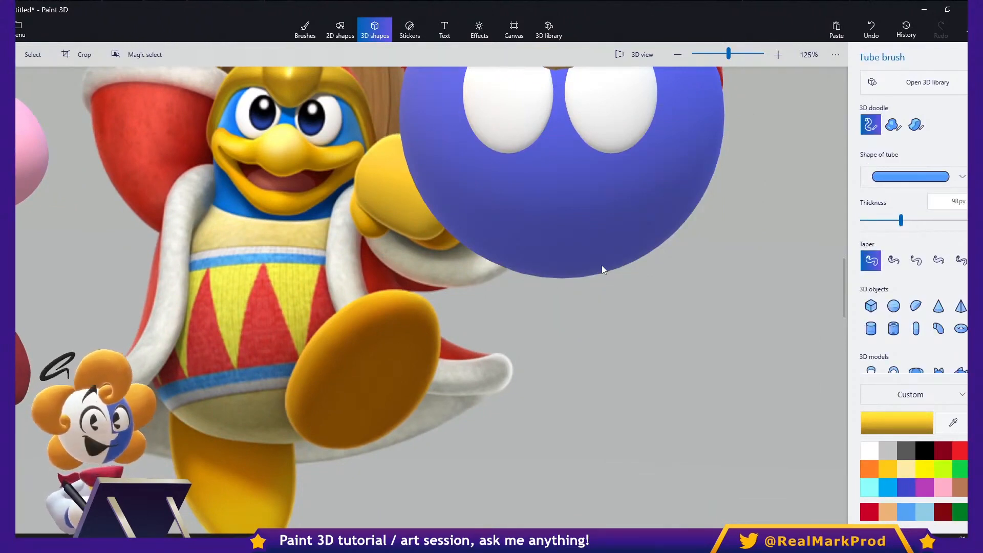
- Draw a closed smiling mouth below the blue head with the 98 px yellow tube brush and even out its corners and bottom curve
{"action": "mouse_move", "coordinate": [701, 347]}
{"action": "left_mouse_down"}
{"action": "mouse_move", "coordinate": [599, 320]}
{"action": "mouse_move", "coordinate": [532, 281]}
{"action": "mouse_move", "coordinate": [512, 361]}
{"action": "mouse_move", "coordinate": [553, 451]}
{"action": "mouse_move", "coordinate": [665, 481]}
{"action": "mouse_move", "coordinate": [788, 475]}
{"action": "mouse_move", "coordinate": [834, 373]}
{"action": "left_mouse_up"}
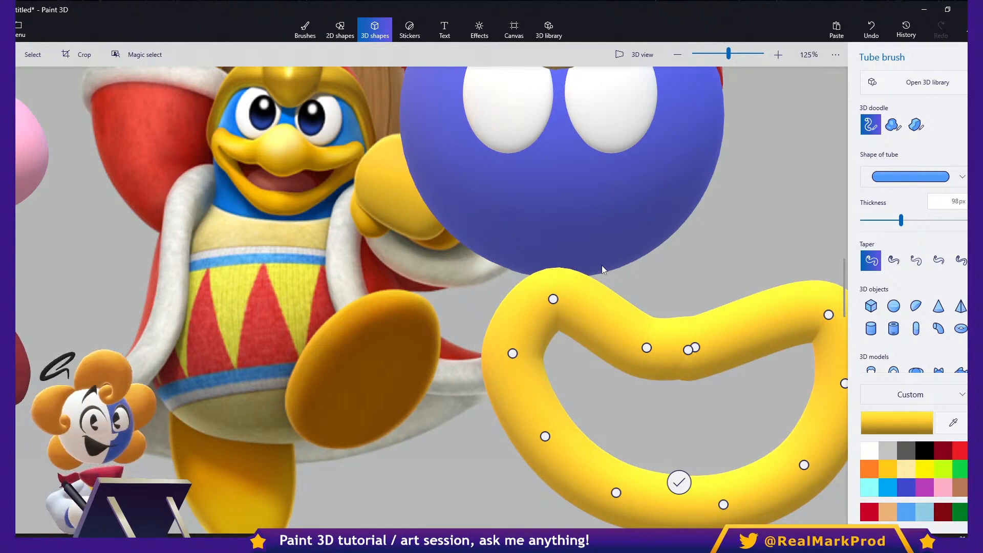
{"action": "scroll", "coordinate": [489, 250], "scroll_direction": "down", "scroll_amount": 2}
{"action": "scroll", "coordinate": [490, 250], "scroll_direction": "right", "scroll_amount": 2}
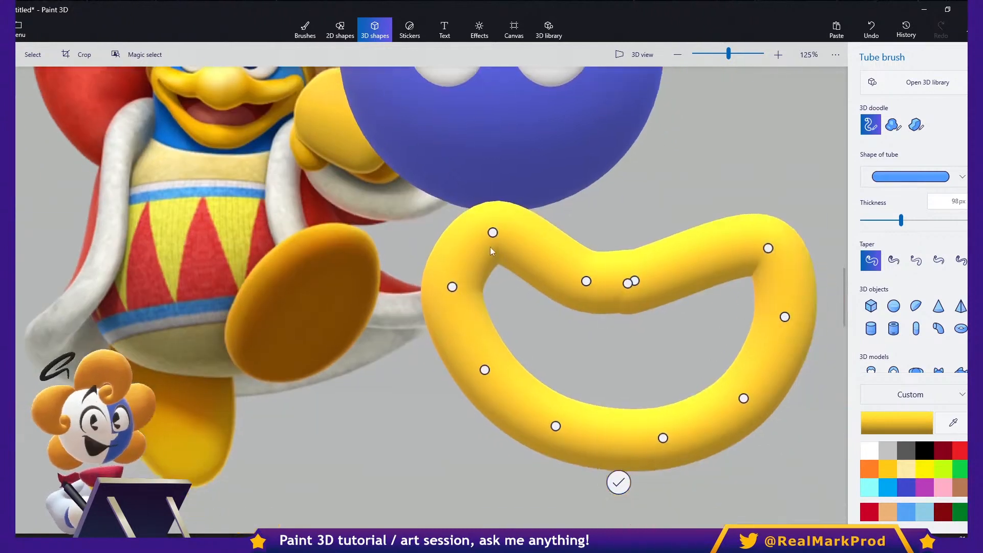
{"action": "left_click_drag", "start_coordinate": [743, 399], "coordinate": [777, 278]}
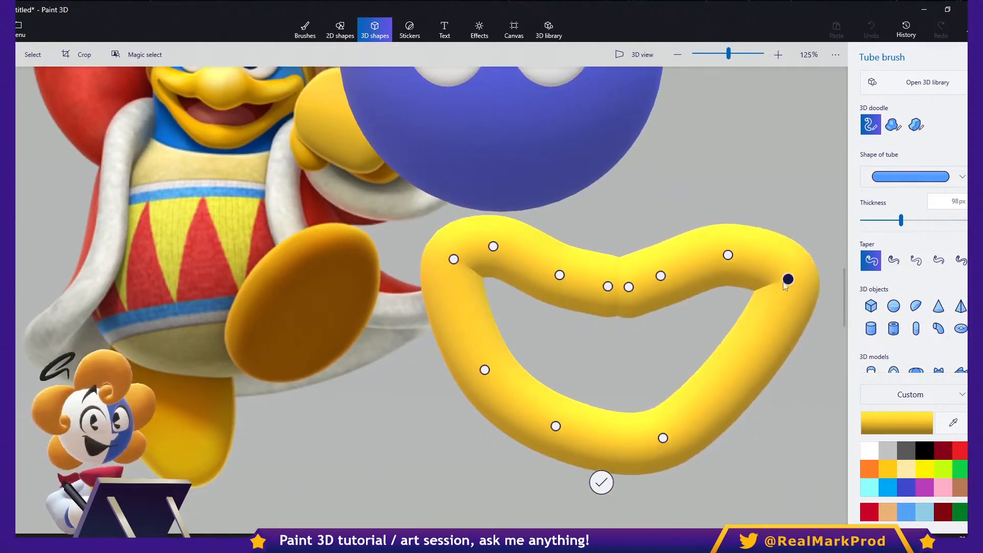
{"action": "left_click_drag", "start_coordinate": [663, 438], "coordinate": [745, 369]}
{"action": "scroll", "coordinate": [603, 314], "scroll_direction": "up", "scroll_amount": 1}
{"action": "scroll", "coordinate": [603, 314], "scroll_direction": "left", "scroll_amount": 1}
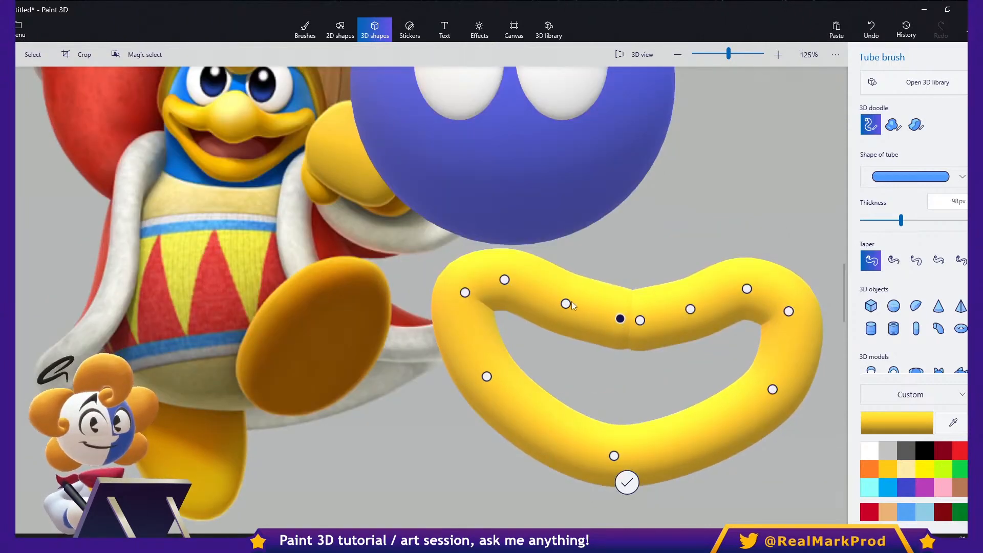
- Look at the mouth tube from above in 3D view and bend its right half back toward the head
{"action": "left_click", "coordinate": [626, 59]}
{"action": "right_click_drag", "start_coordinate": [632, 94], "coordinate": [679, 237]}
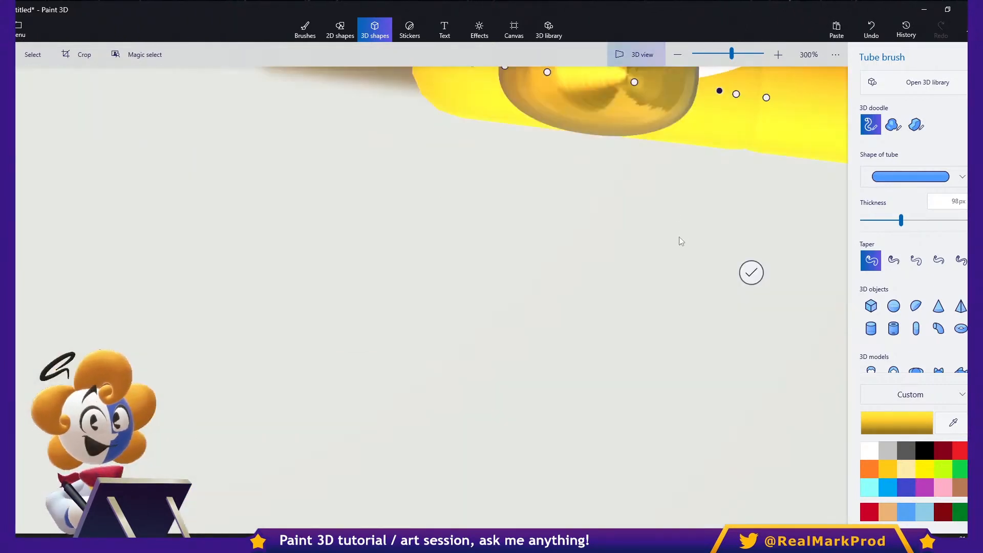
{"action": "scroll", "coordinate": [668, 241], "scroll_direction": "down", "scroll_amount": 4}
{"action": "scroll", "coordinate": [774, 250], "scroll_direction": "up", "scroll_amount": 1}
{"action": "middle_click_drag", "start_coordinate": [775, 249], "coordinate": [688, 357]}
{"action": "scroll", "coordinate": [688, 357], "scroll_direction": "down", "scroll_amount": 1}
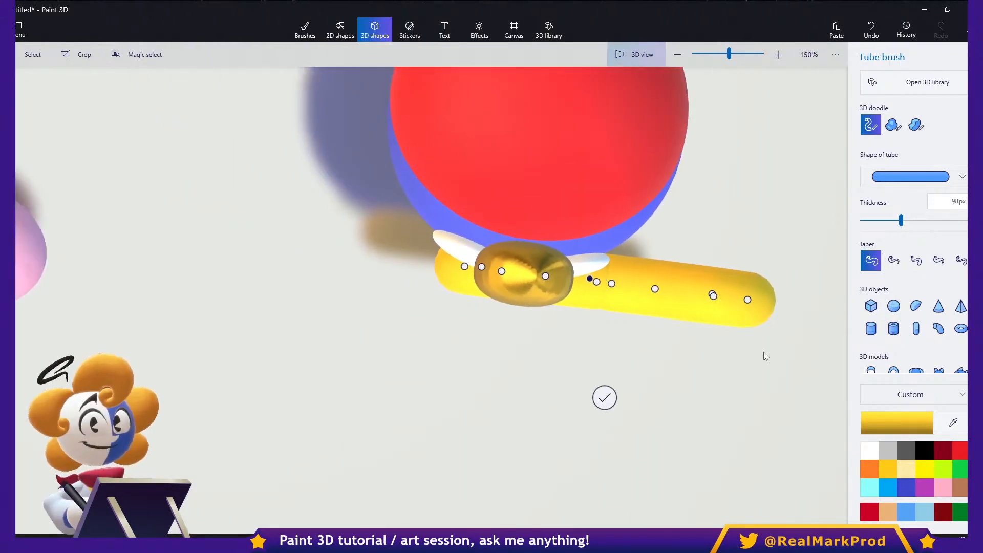
{"action": "right_click_drag", "start_coordinate": [764, 356], "coordinate": [604, 248]}
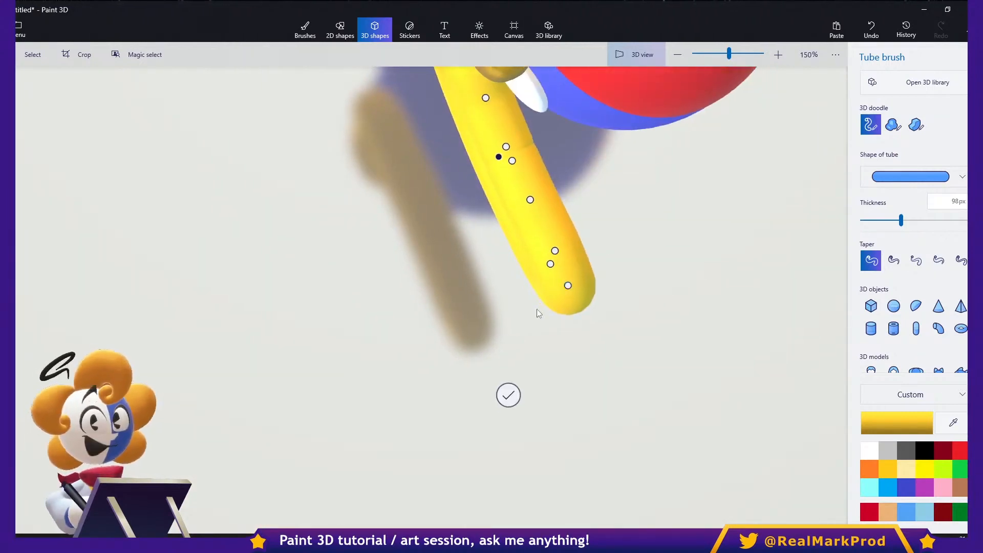
{"action": "left_click", "coordinate": [503, 359]}
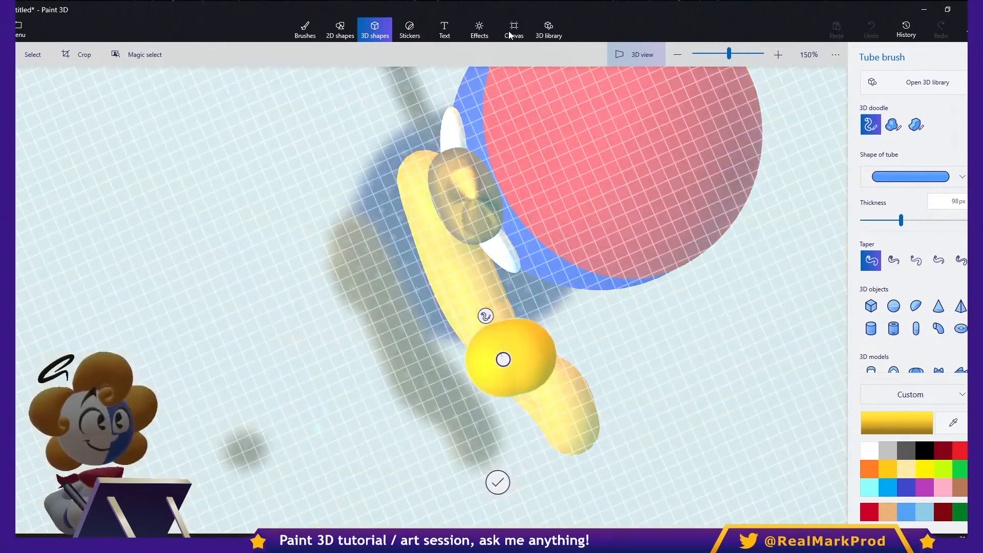
{"action": "left_click", "coordinate": [520, 354]}
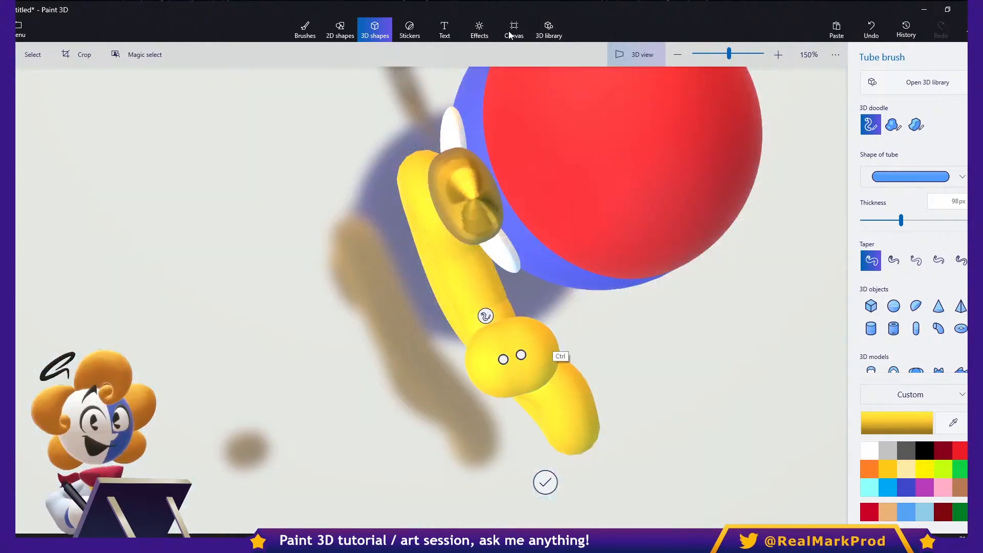
{"action": "key", "text": "ctrl+z"}
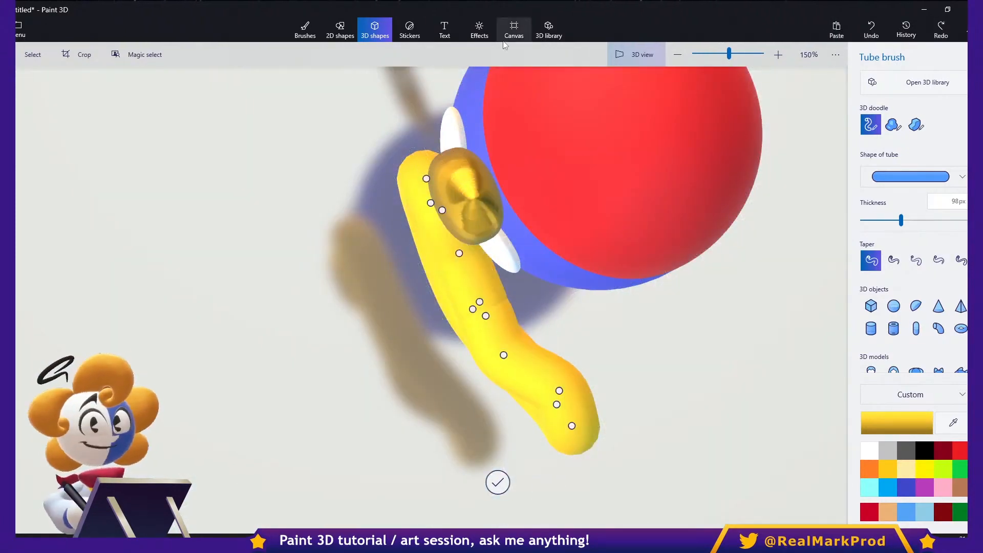
- Shift a right-side point of the mouth tube in depth, and widen the mouth's right corner in the 2D view
{"action": "scroll", "coordinate": [513, 354], "scroll_direction": "up", "scroll_amount": 2}
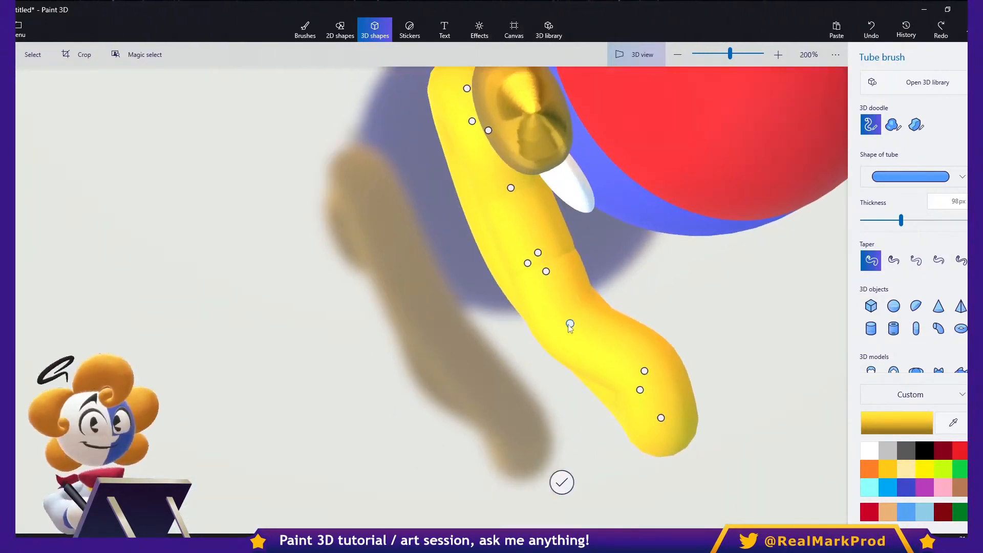
{"action": "left_click_drag", "start_coordinate": [570, 325], "coordinate": [599, 315]}
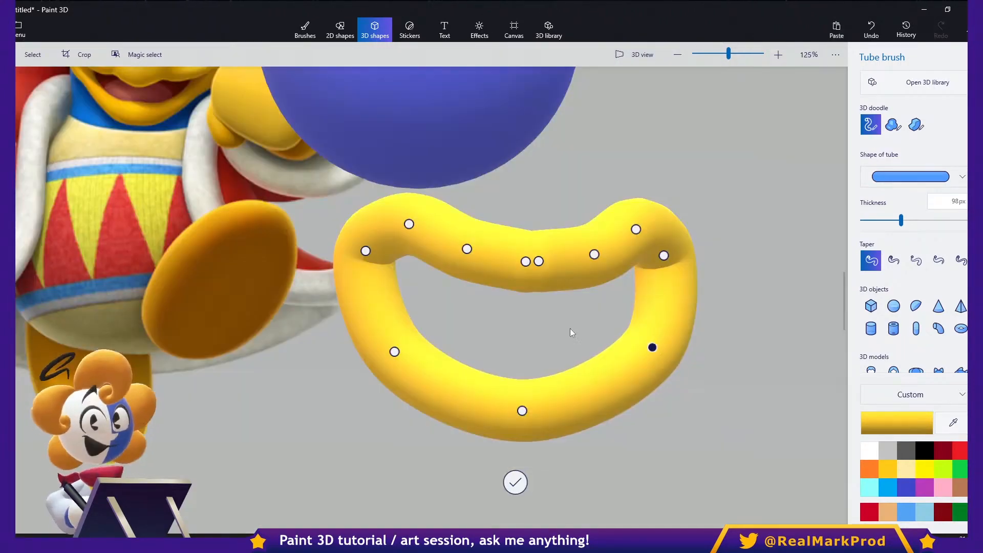
{"action": "middle_click_drag", "start_coordinate": [570, 327], "coordinate": [636, 322]}
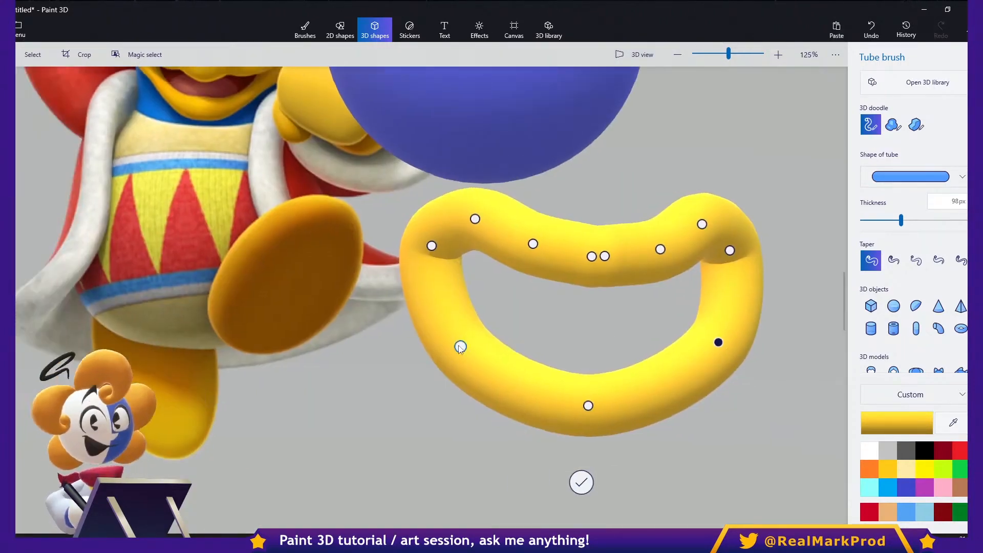
{"action": "left_click_drag", "start_coordinate": [718, 343], "coordinate": [718, 348]}
{"action": "left_click_drag", "start_coordinate": [702, 223], "coordinate": [715, 223]}
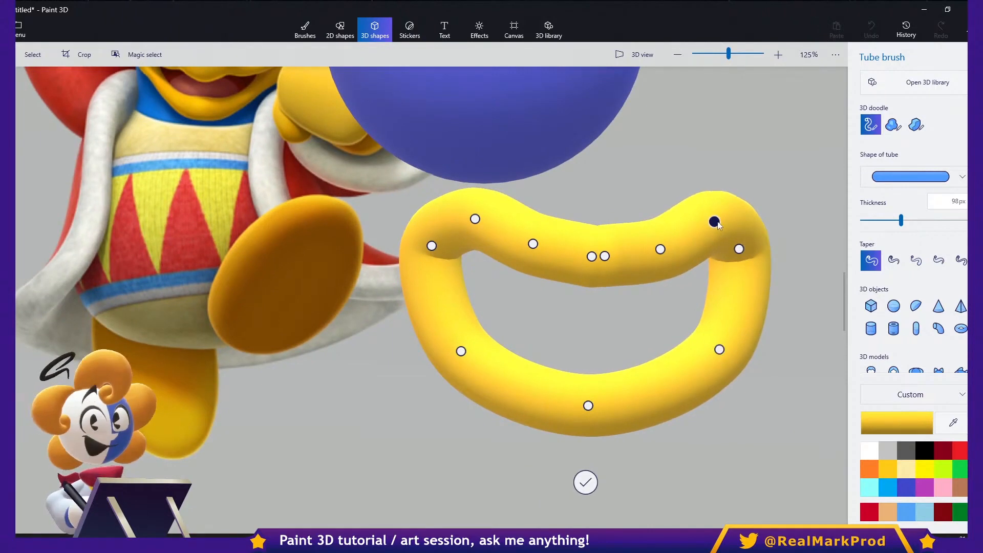
- Move the finished yellow mouth onto the lower half of the blue head and scale it down to fit the face
{"action": "middle_click_drag", "start_coordinate": [644, 298], "coordinate": [467, 335]}
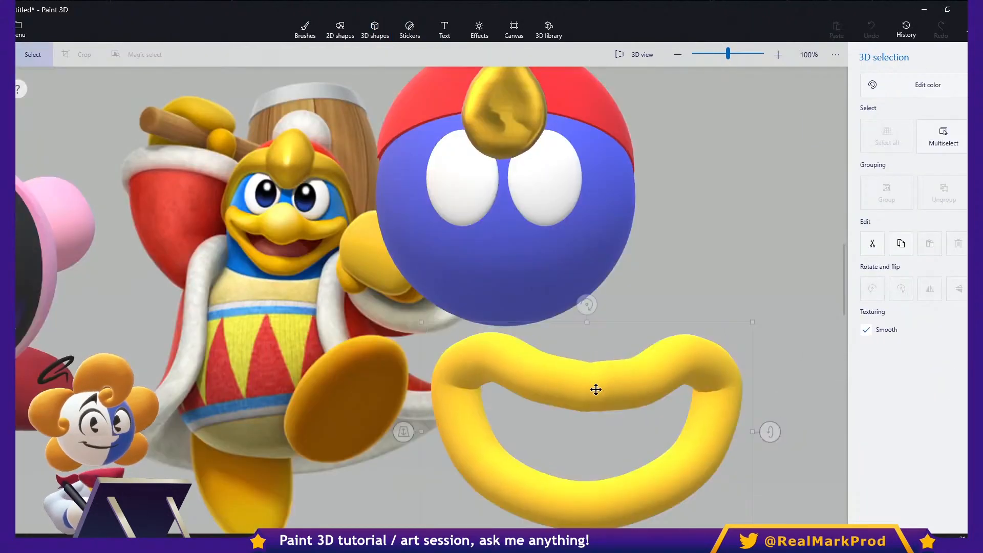
{"action": "left_click_drag", "start_coordinate": [596, 389], "coordinate": [518, 228]}
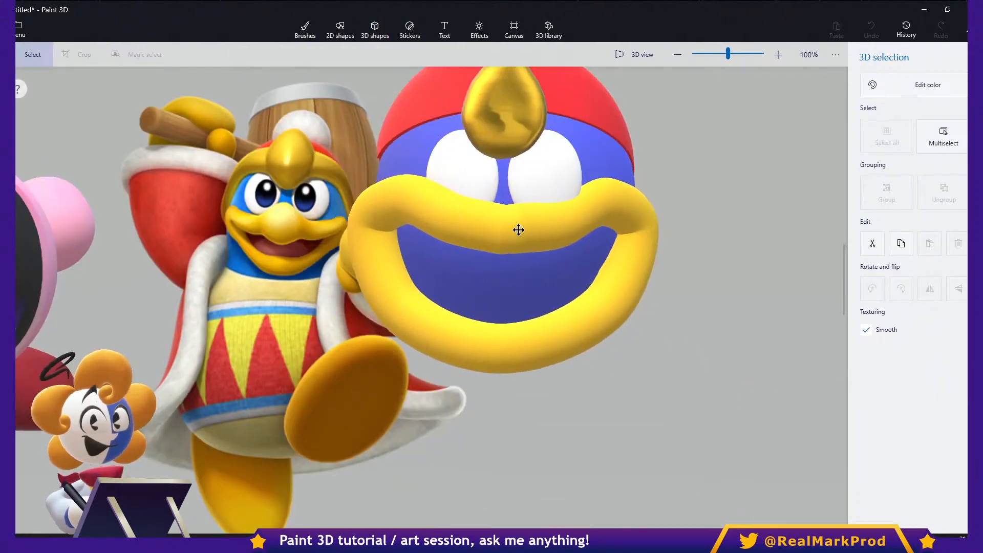
{"action": "left_click_drag", "start_coordinate": [339, 170], "coordinate": [404, 203], "text": "ctrl"}
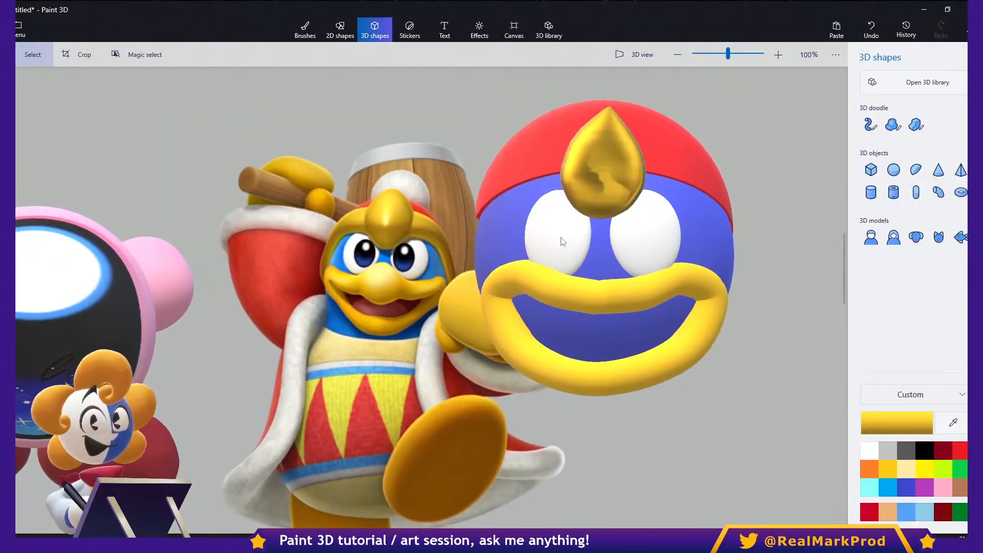
- Draw a rounded yellow nose over the middle of the upper lip with the soft edge 3D doodle
{"action": "scroll", "coordinate": [652, 253], "scroll_direction": "up", "scroll_amount": 1}
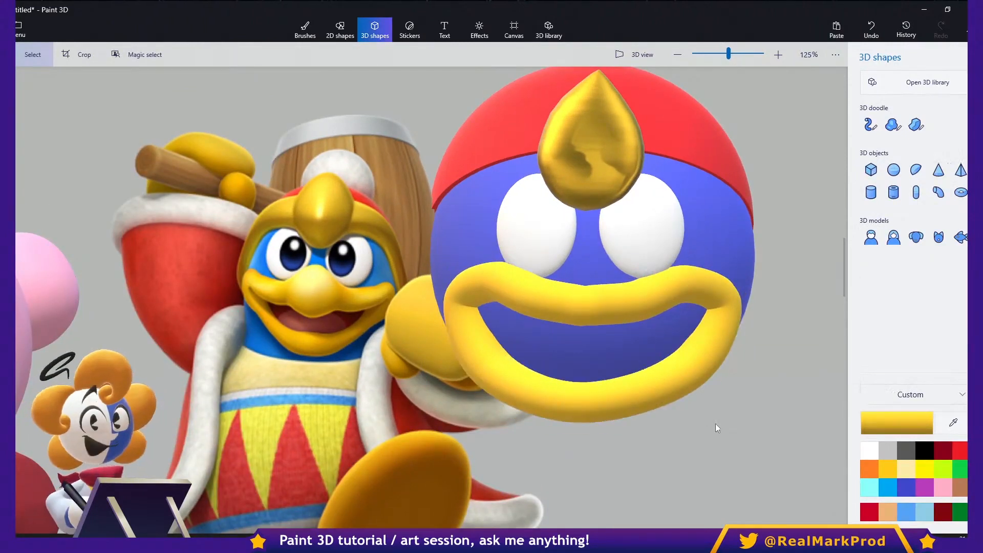
{"action": "key", "text": "Left"}
{"action": "key", "text": "space"}
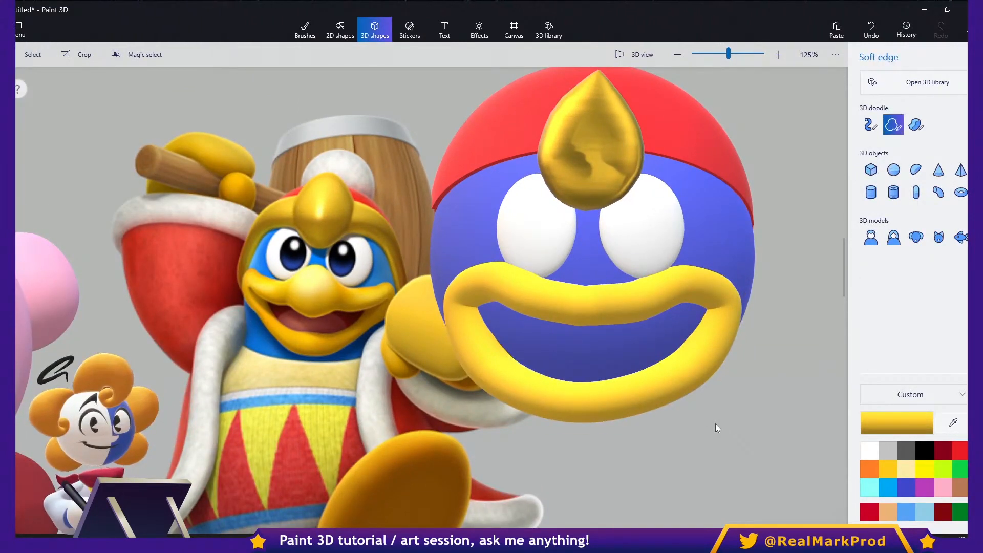
{"action": "left_click_drag", "start_coordinate": [587, 343], "coordinate": [576, 339]}
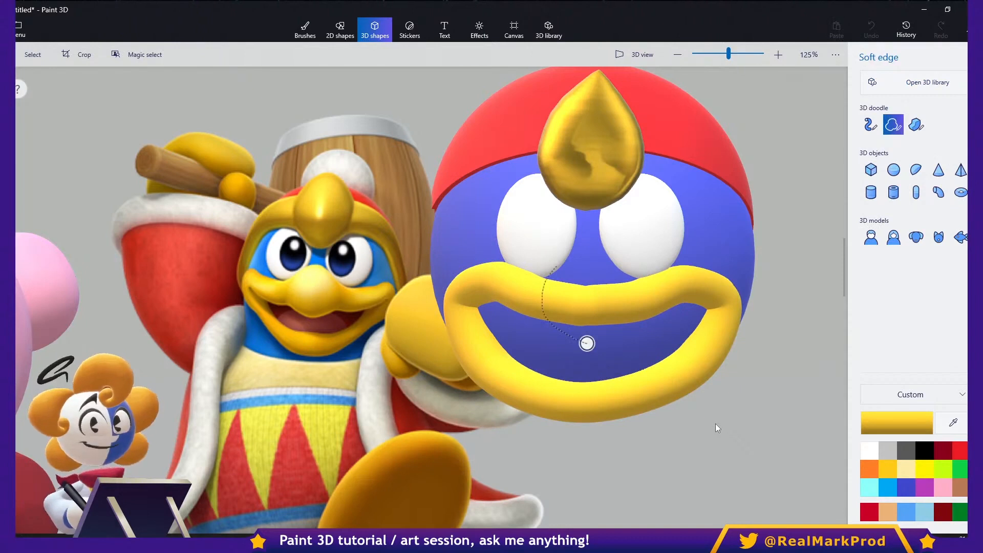
{"action": "mouse_move", "coordinate": [625, 263]}
{"action": "left_mouse_down"}
{"action": "mouse_move", "coordinate": [633, 299]}
{"action": "mouse_move", "coordinate": [619, 325]}
{"action": "mouse_move", "coordinate": [586, 343]}
{"action": "left_mouse_up"}
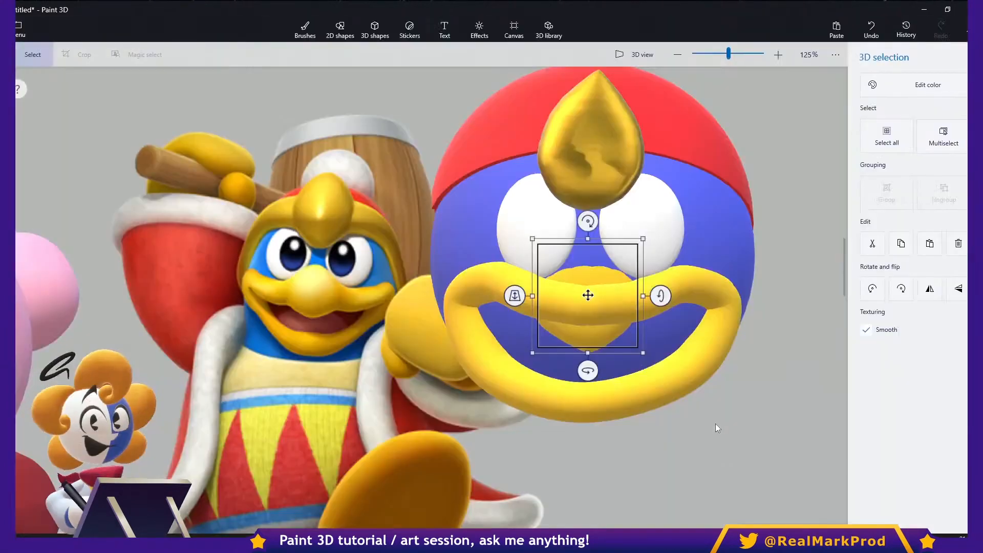
- Bring the yellow nose forward in front of the mouth and enlarge it slightly
{"action": "left_click", "coordinate": [927, 85]}
{"action": "left_click", "coordinate": [823, 131]}
{"action": "left_click", "coordinate": [678, 274]}
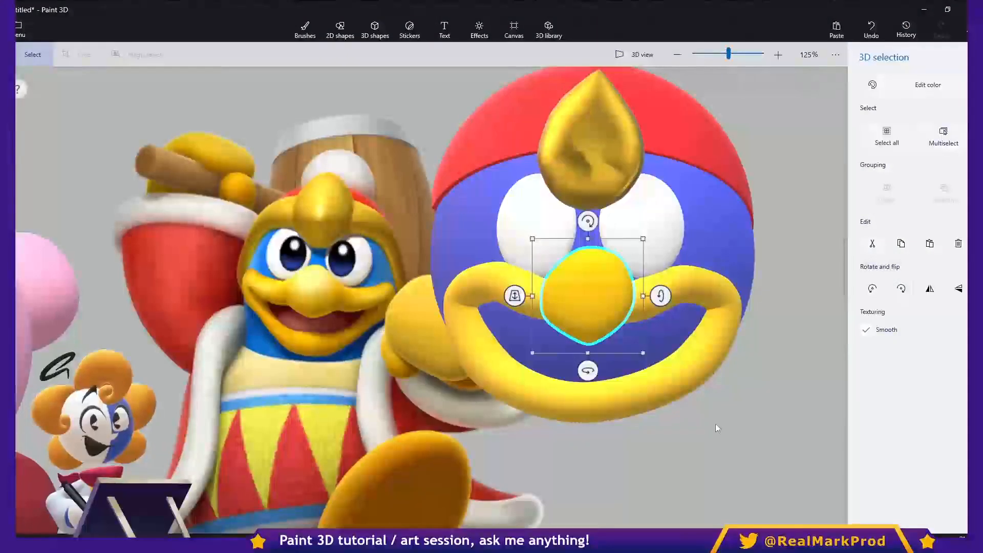
{"action": "left_click", "coordinate": [716, 428]}
{"action": "left_click", "coordinate": [587, 296]}
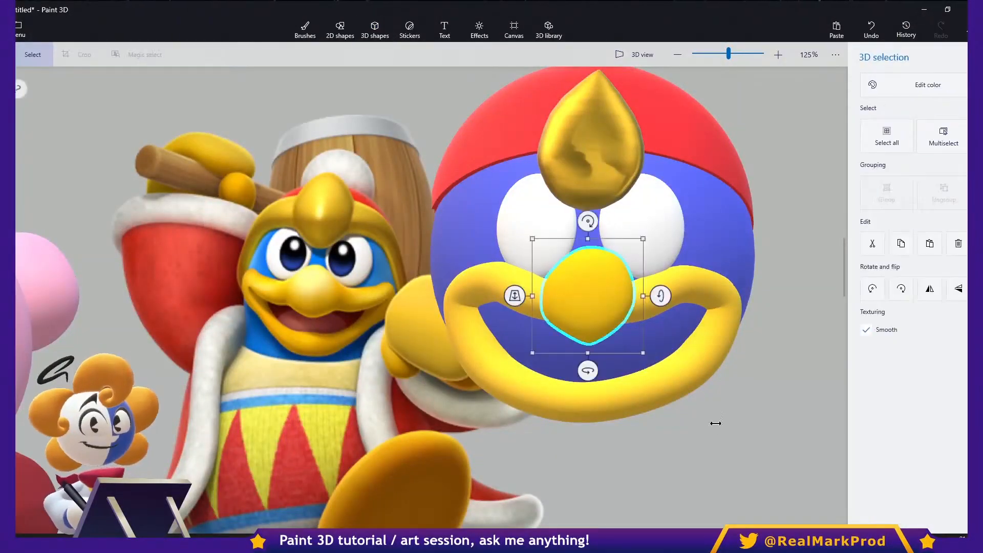
{"action": "left_click_drag", "start_coordinate": [642, 296], "coordinate": [651, 296], "text": "ctrl"}
{"action": "left_click_drag", "start_coordinate": [587, 239], "coordinate": [588, 232], "text": "ctrl"}
{"action": "left_click_drag", "start_coordinate": [507, 296], "coordinate": [508, 301]}
{"action": "left_click_drag", "start_coordinate": [507, 296], "coordinate": [507, 300]}
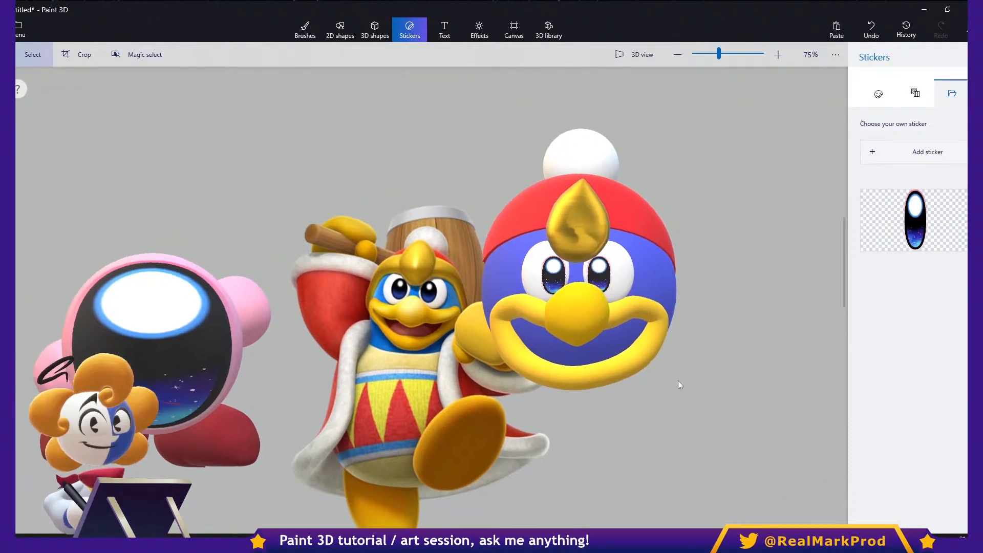
- Add a yellow tube trim along the lower edge of the red hood
{"action": "left_click_drag", "start_coordinate": [461, 165], "coordinate": [462, 167]}
{"action": "left_click_drag", "start_coordinate": [580, 420], "coordinate": [623, 418]}
- Save the scene as a Paint 3D project named with a long row of capital A's
{"action": "key", "text": "ctrl+s"}
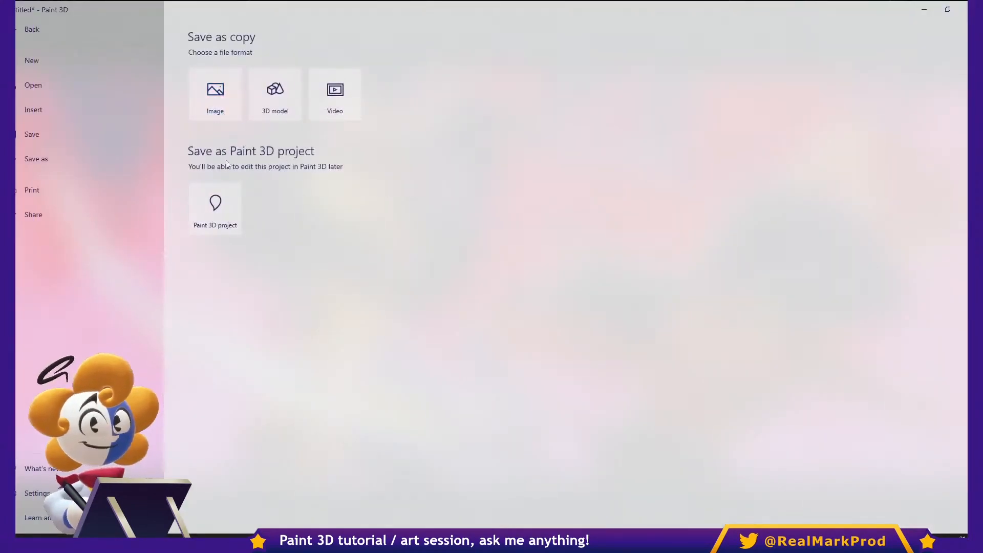
{"action": "left_click", "coordinate": [215, 207]}
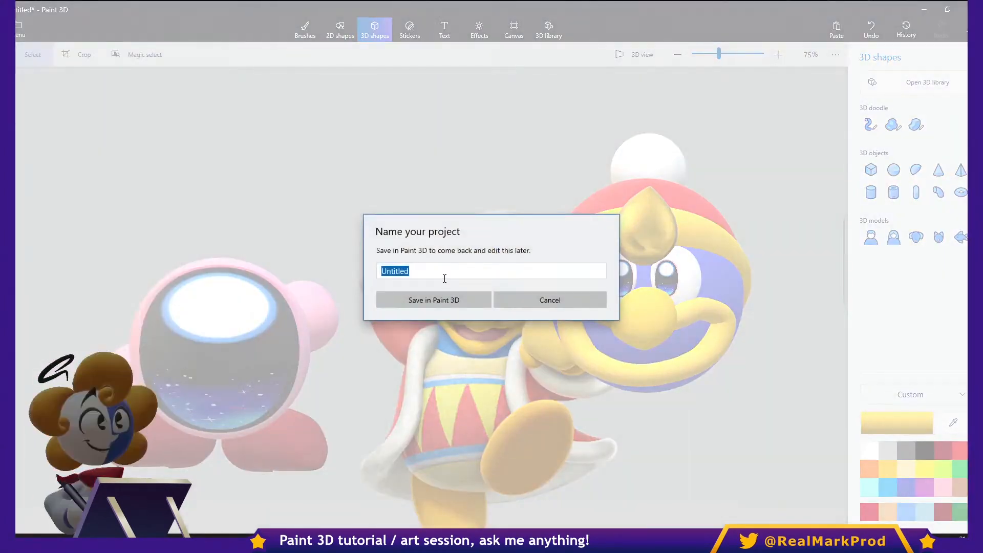
{"action": "type", "text": "AAAAAAAAAAAAAAAAAAAAAAAAAAAAAAAAAAAAAAAAAA"}
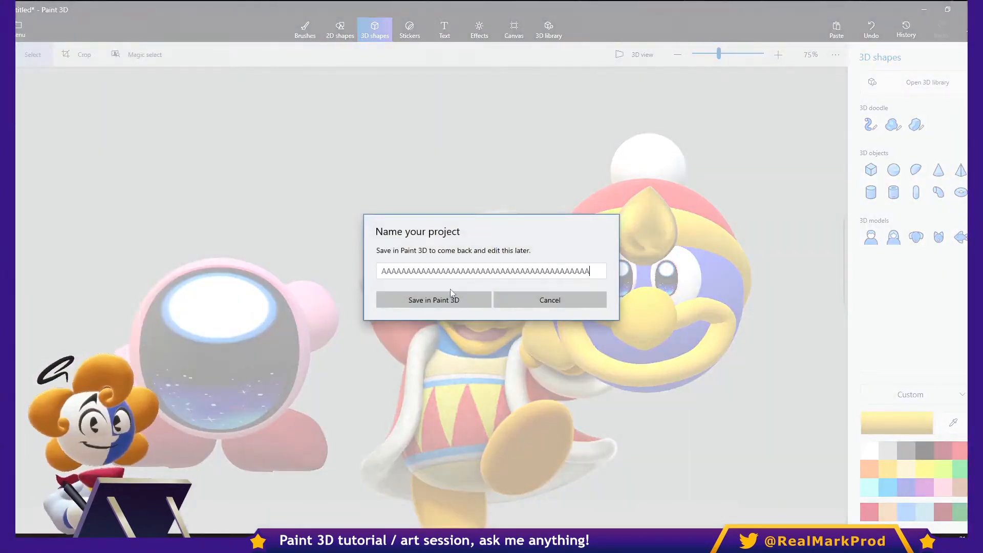
{"action": "left_click", "coordinate": [445, 302]}
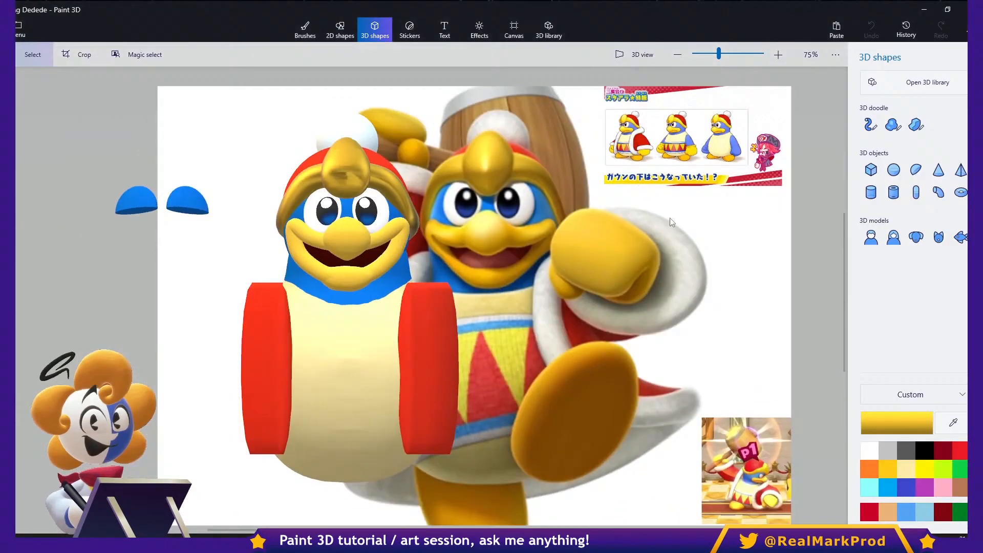
- Examine the King Dedede model's head and red coat from the front and the side in 3D view
{"action": "middle_click_drag", "start_coordinate": [672, 222], "coordinate": [815, 206]}
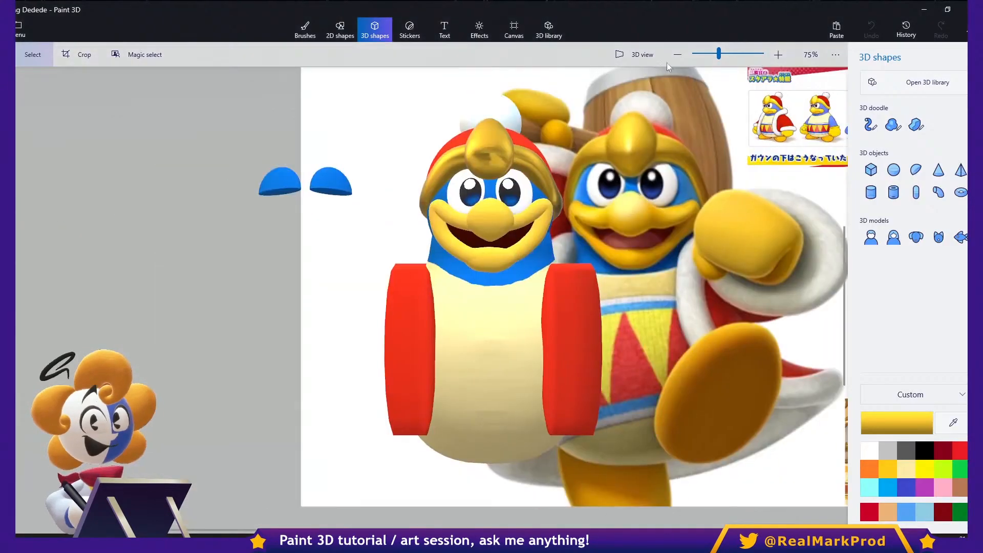
{"action": "left_click", "coordinate": [645, 56]}
{"action": "right_click_drag", "start_coordinate": [394, 217], "coordinate": [455, 263]}
{"action": "middle_click_drag", "start_coordinate": [504, 325], "coordinate": [559, 275]}
{"action": "right_click_drag", "start_coordinate": [558, 270], "coordinate": [640, 289]}
{"action": "left_click", "coordinate": [580, 255]}
{"action": "left_click", "coordinate": [588, 257]}
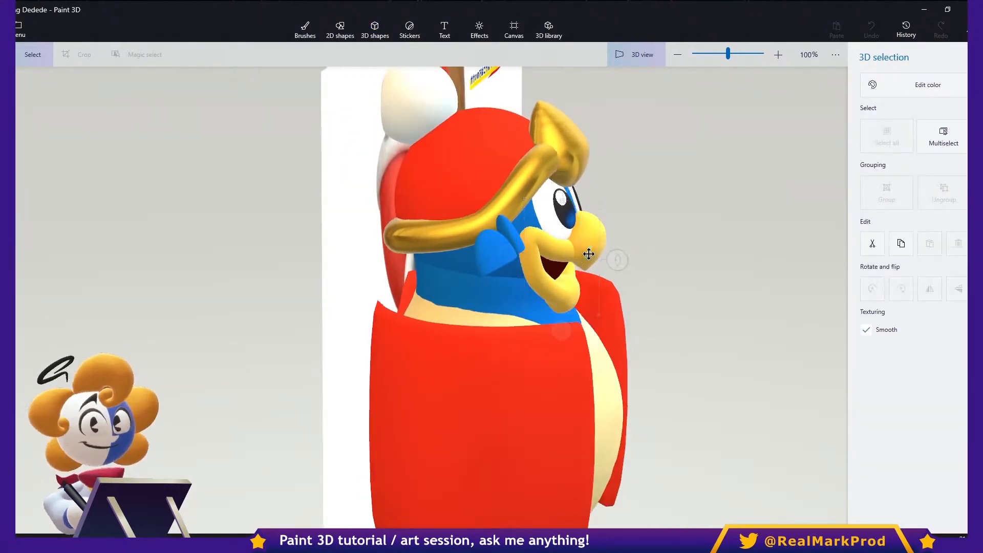
{"action": "left_click", "coordinate": [505, 198]}
{"action": "right_click_drag", "start_coordinate": [665, 227], "coordinate": [558, 242]}
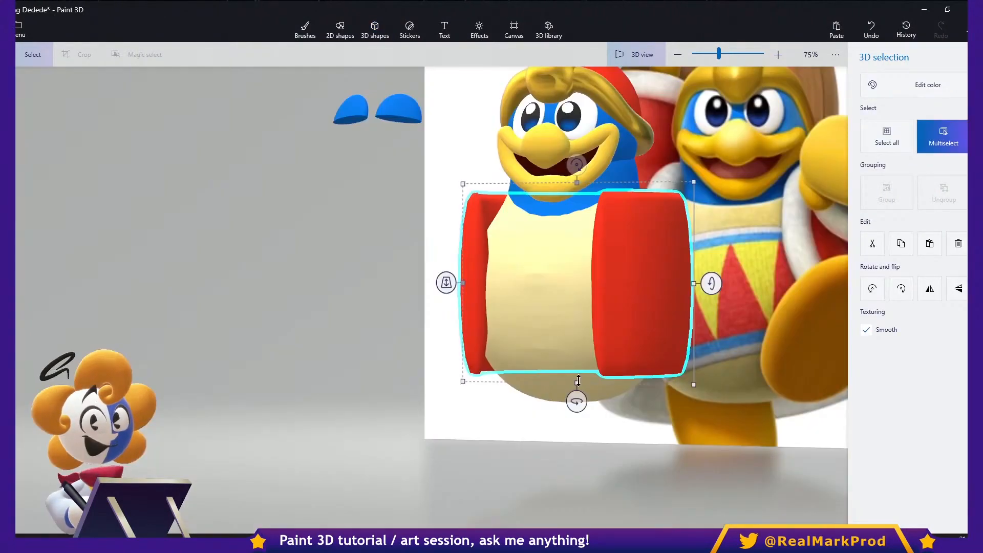
- Try squashing the red coat's height into a thin band, tipping it upright, and moving it beside the body
{"action": "left_click_drag", "start_coordinate": [577, 381], "coordinate": [588, 264]}
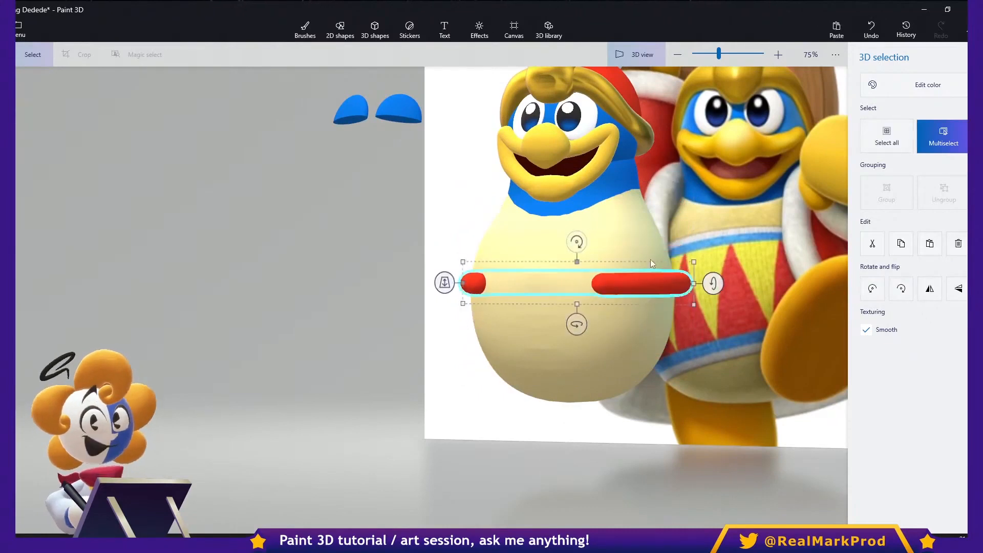
{"action": "left_click_drag", "start_coordinate": [715, 283], "coordinate": [711, 360]}
{"action": "left_click_drag", "start_coordinate": [672, 311], "coordinate": [856, 285]}
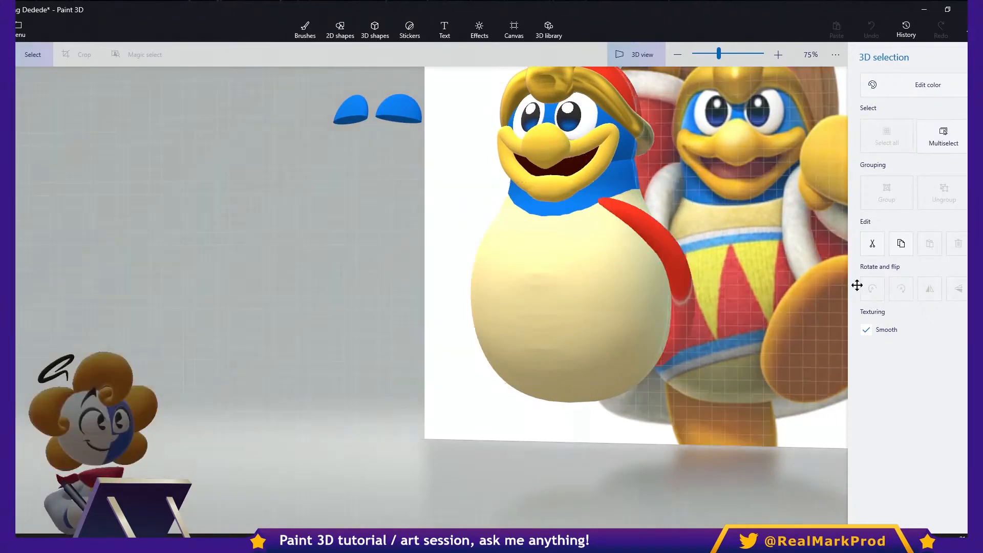
{"action": "middle_click_drag", "start_coordinate": [742, 314], "coordinate": [579, 323]}
{"action": "left_click_drag", "start_coordinate": [694, 283], "coordinate": [794, 267]}
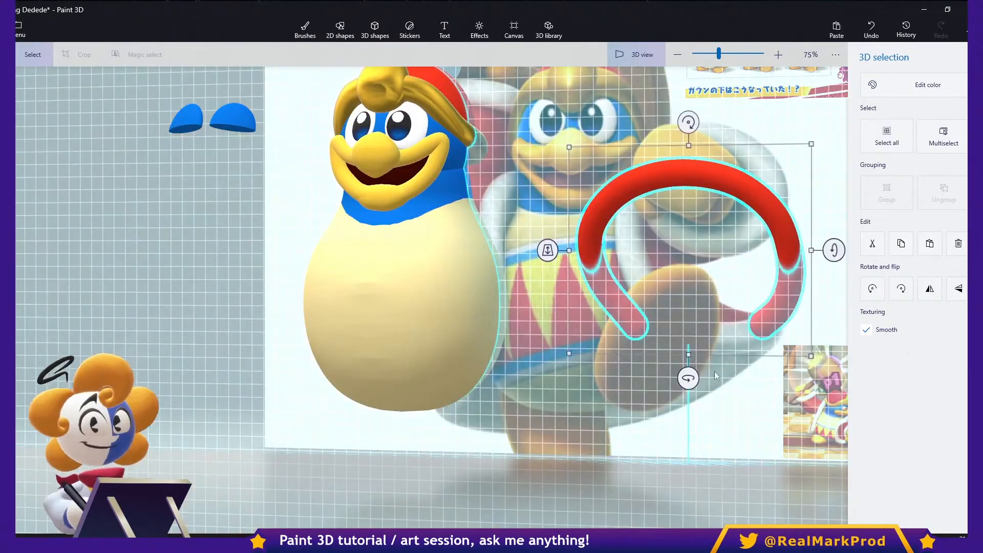
- Undo the changes made to the red coat's size, rotation and position
{"action": "middle_click_drag", "start_coordinate": [714, 370], "coordinate": [653, 417]}
{"action": "right_click_drag", "start_coordinate": [702, 441], "coordinate": [761, 445]}
{"action": "key", "text": "ctrl+z"}
{"action": "key", "text": "ctrl+z"}
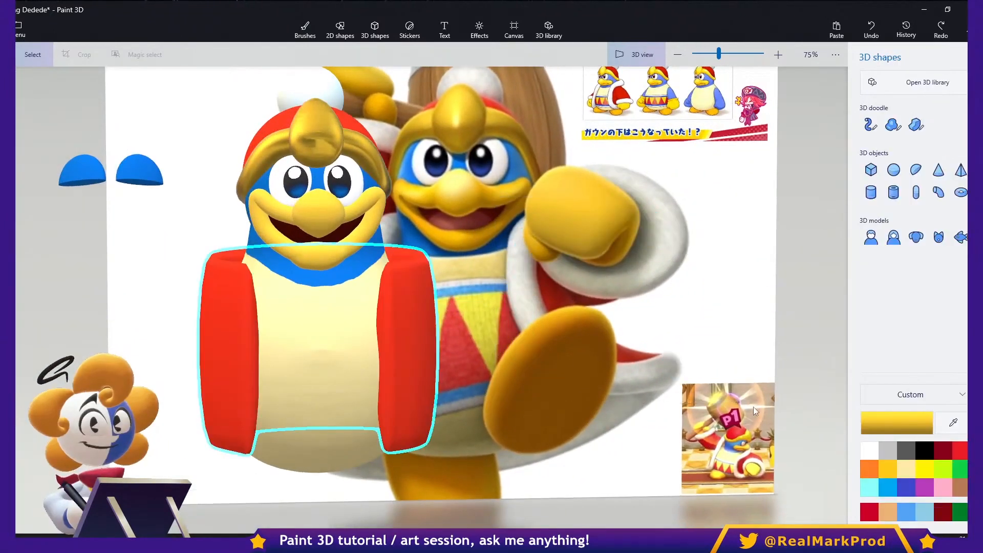
{"action": "middle_click_drag", "start_coordinate": [534, 379], "coordinate": [700, 393]}
{"action": "left_click", "coordinate": [602, 336]}
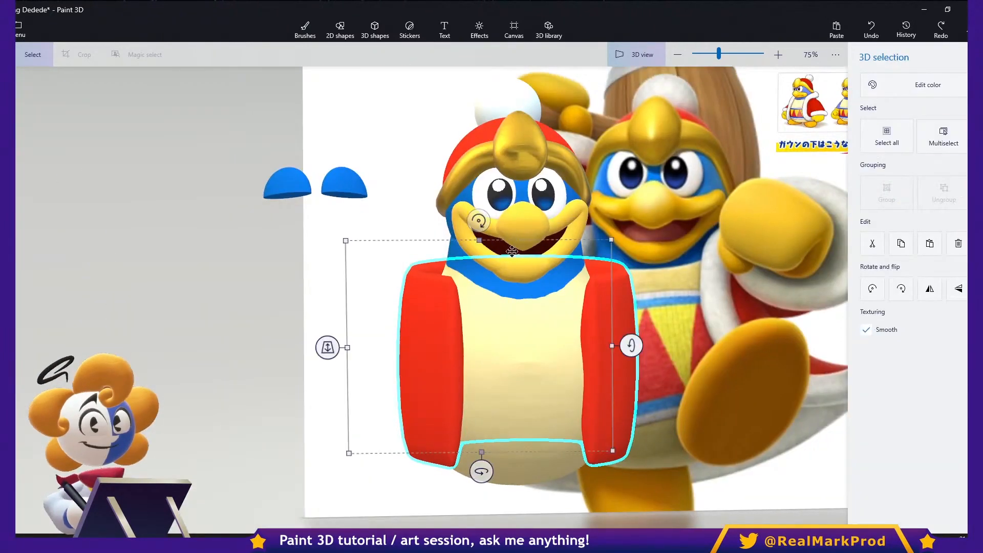
{"action": "left_click_drag", "start_coordinate": [480, 239], "coordinate": [514, 234], "text": "ctrl"}
{"action": "key", "text": "ctrl+z"}
{"action": "key", "text": "ctrl+z"}
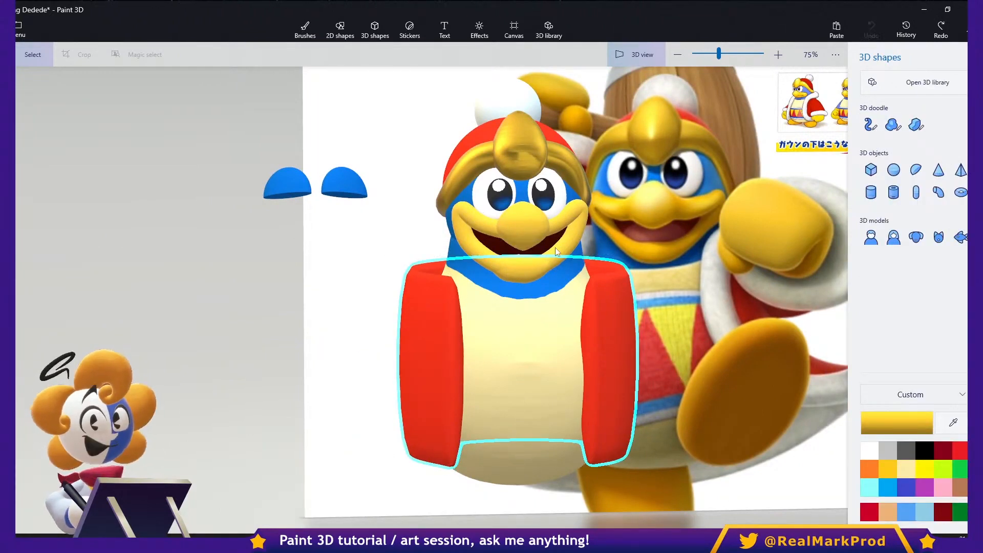
- Pull one of King Dedede's pupils forward until it floats well in front of the face
{"action": "left_click_drag", "start_coordinate": [690, 291], "coordinate": [692, 240]}
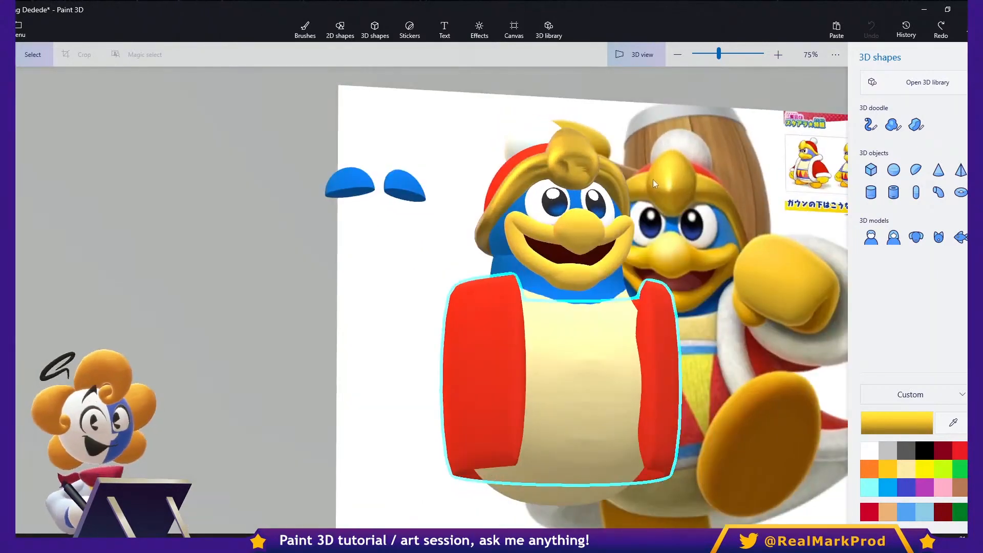
{"action": "right_click_drag", "start_coordinate": [673, 200], "coordinate": [681, 228]}
{"action": "left_click", "coordinate": [619, 55]}
{"action": "left_click", "coordinate": [636, 55]}
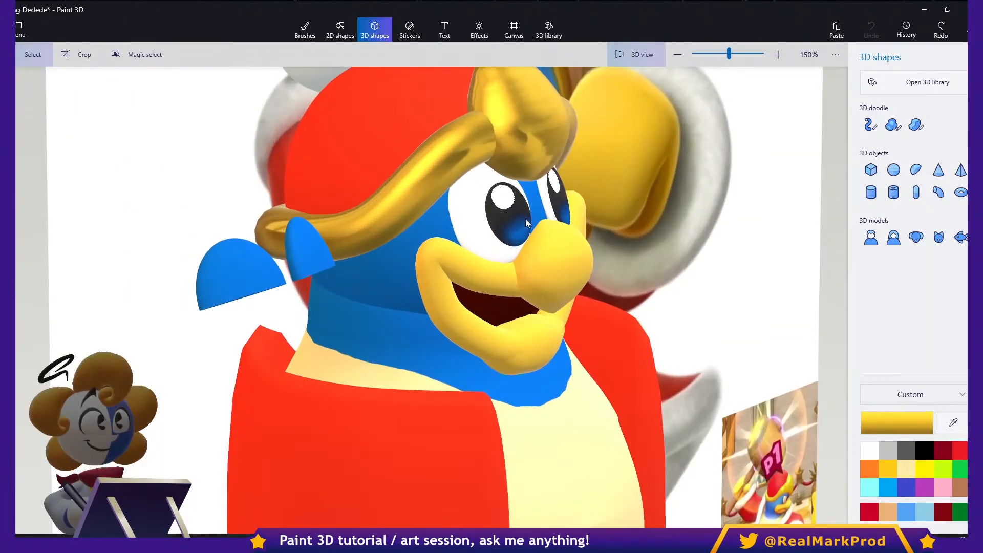
{"action": "left_click", "coordinate": [526, 220]}
{"action": "right_click_drag", "start_coordinate": [658, 309], "coordinate": [637, 281]}
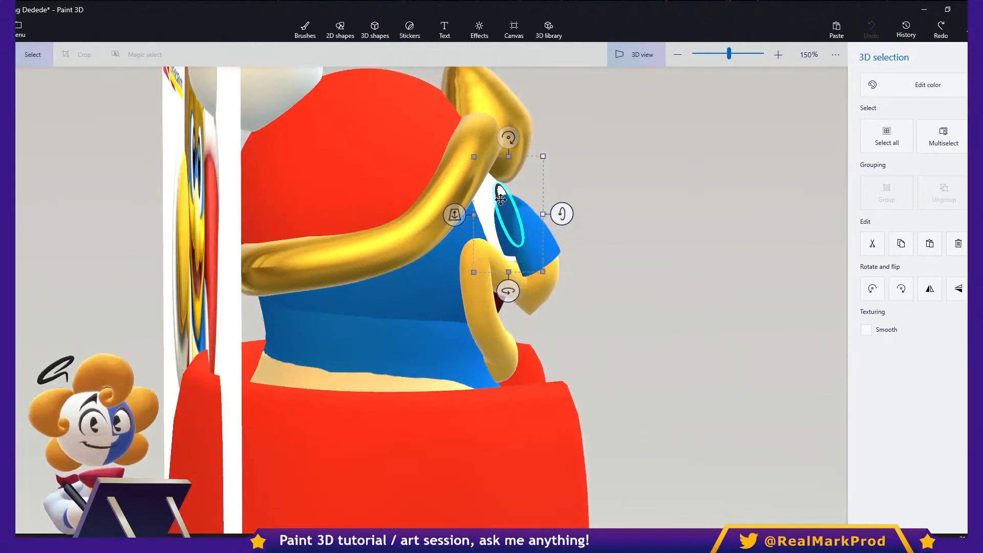
{"action": "left_click_drag", "start_coordinate": [513, 195], "coordinate": [645, 194], "text": "ctrl"}
{"action": "right_click_drag", "start_coordinate": [588, 246], "coordinate": [532, 257]}
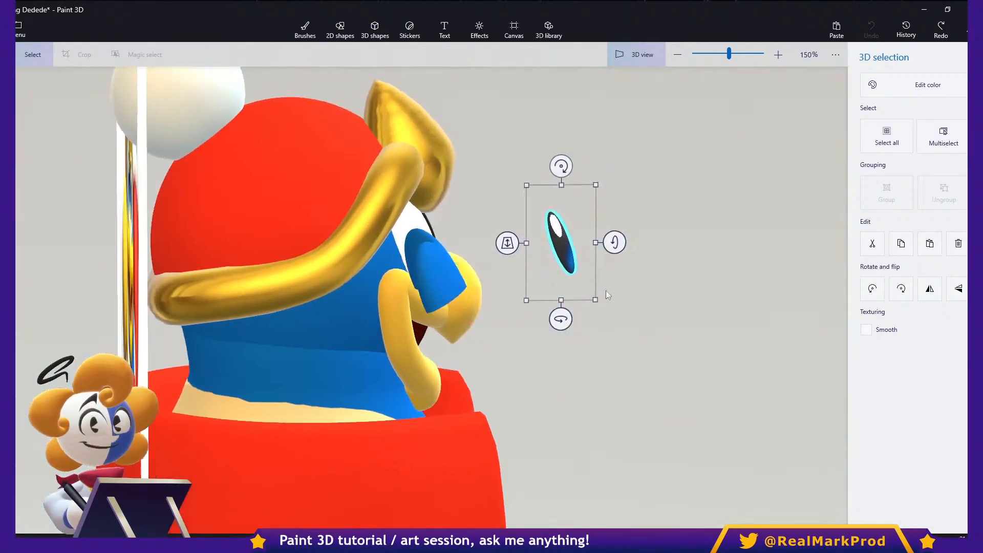
- Return to the flat front view and check how the floating pupil lines up with its eye
{"action": "right_click_drag", "start_coordinate": [606, 290], "coordinate": [504, 294]}
{"action": "left_click", "coordinate": [620, 55]}
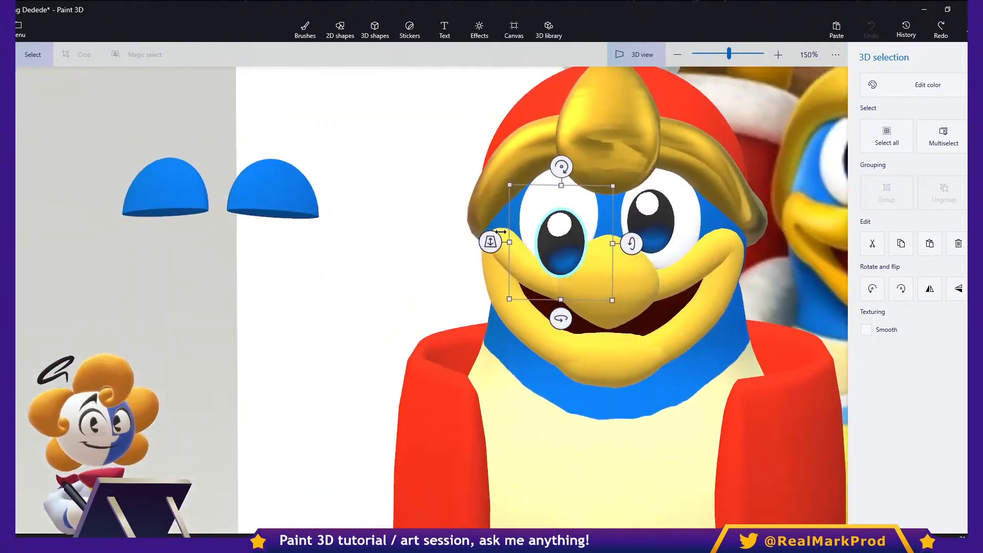
{"action": "left_click", "coordinate": [629, 56]}
{"action": "scroll", "coordinate": [432, 237], "scroll_direction": "up", "scroll_amount": 3}
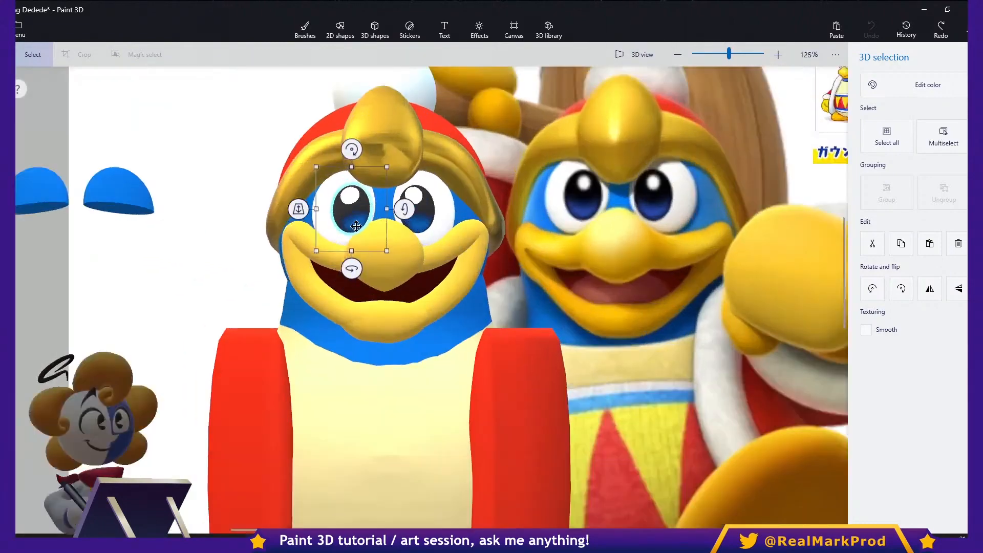
{"action": "scroll", "coordinate": [356, 225], "scroll_direction": "up", "scroll_amount": 5}
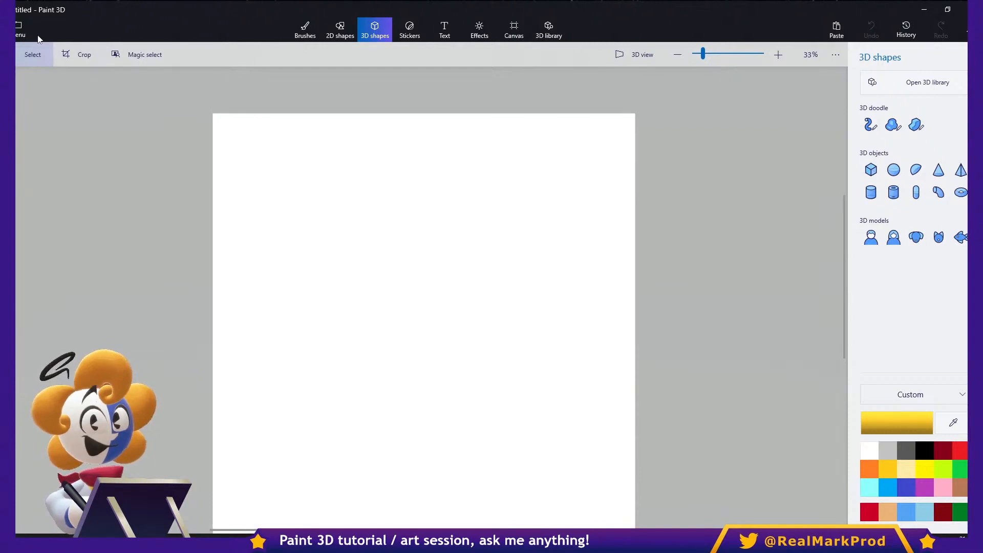
- Turn on Show perspective in the settings of the untitled project
{"action": "left_click", "coordinate": [32, 51]}
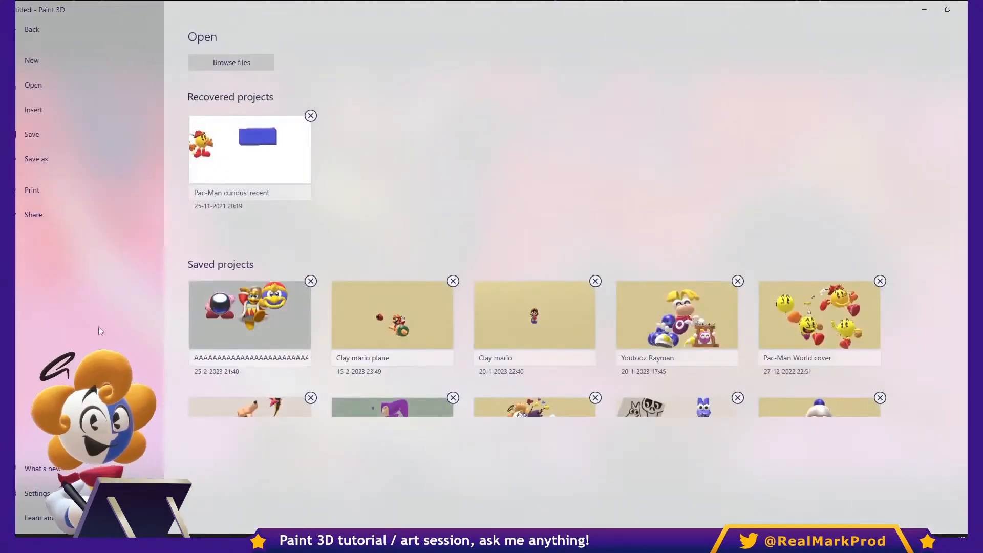
{"action": "left_click", "coordinate": [37, 493]}
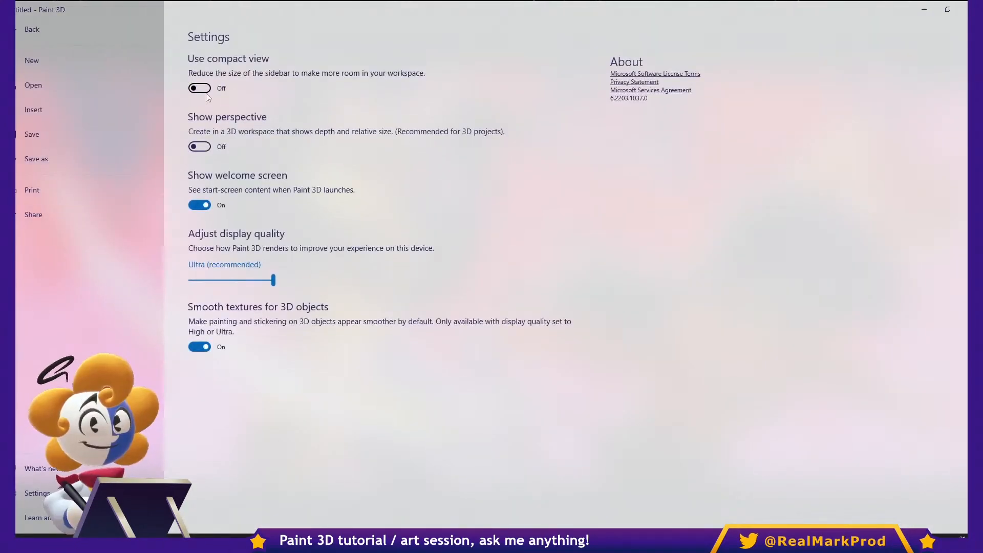
{"action": "left_click", "coordinate": [199, 147]}
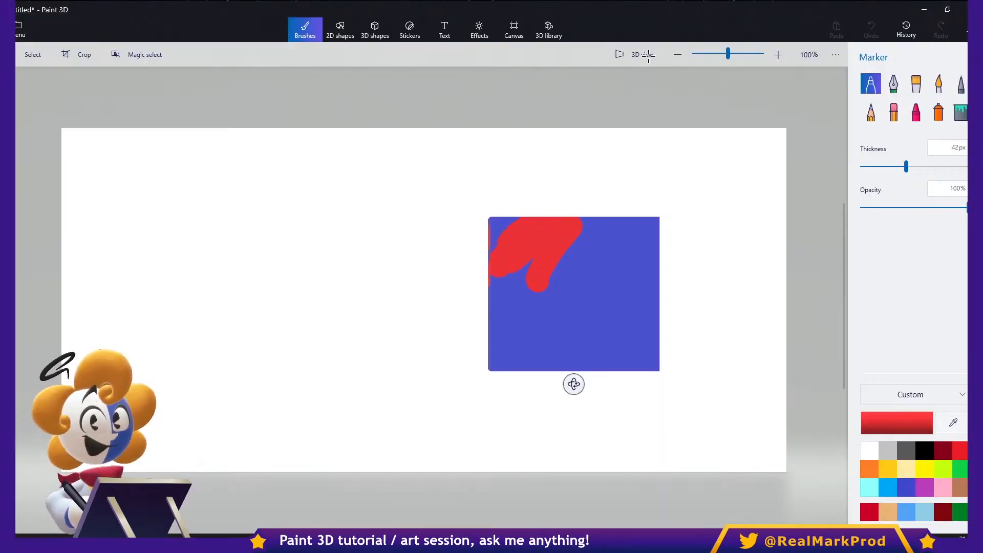
- Cover the blue cube's front face in red with the 100 px marker and turn the cube to an adjacent face
{"action": "key", "text": "ctrl+z"}
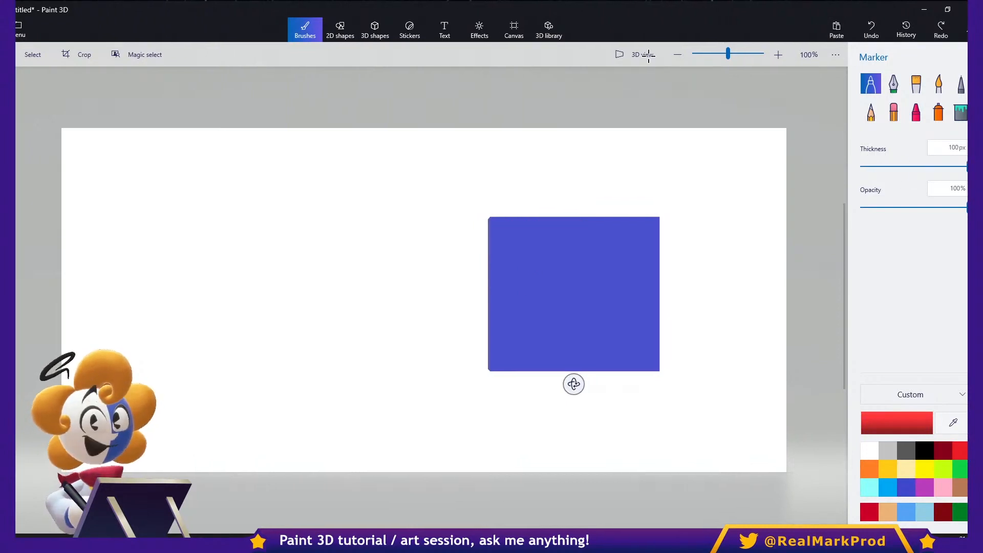
{"action": "key", "text": "ctrl+y"}
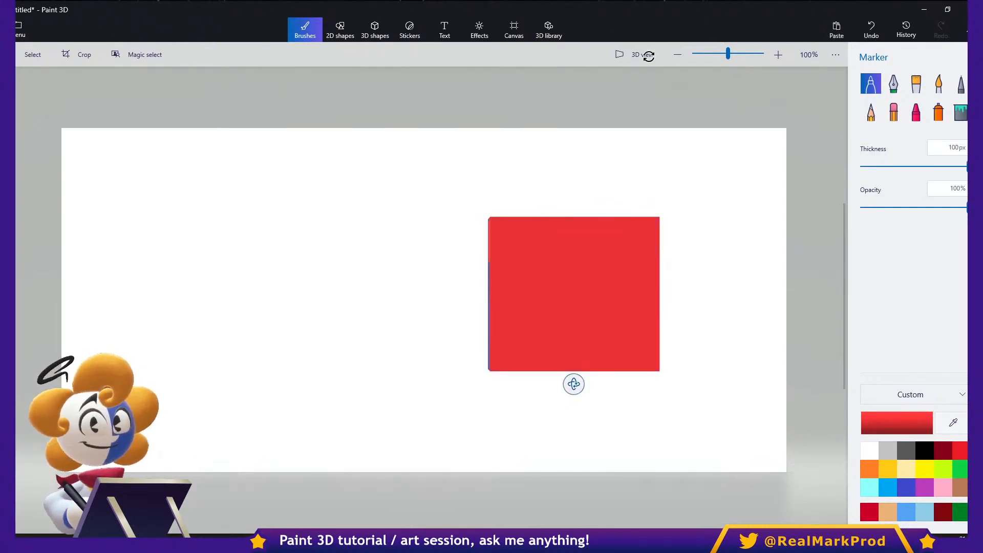
{"action": "key", "text": "shift"}
{"action": "left_click_drag", "start_coordinate": [573, 384], "coordinate": [691, 381], "text": "shift"}
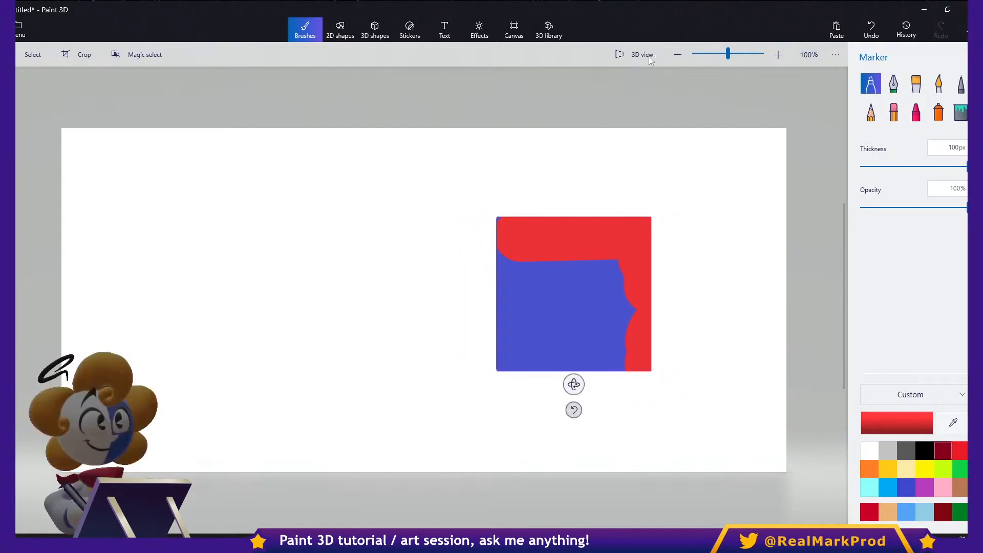
- Paint the cube's adjacent face yellow with the 100 px marker and return the cube to its original rotation
{"action": "left_click", "coordinate": [924, 450]}
{"action": "mouse_move", "coordinate": [602, 235]}
{"action": "left_mouse_down"}
{"action": "mouse_move", "coordinate": [530, 251]}
{"action": "mouse_move", "coordinate": [518, 239]}
{"action": "left_mouse_up"}
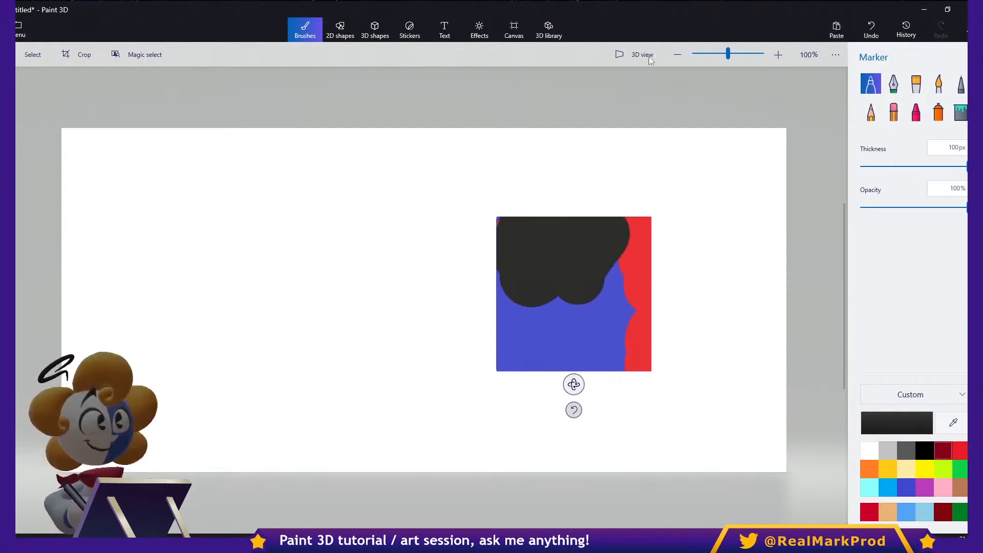
{"action": "key", "text": "ctrl+z"}
{"action": "left_click", "coordinate": [888, 469]}
{"action": "mouse_move", "coordinate": [606, 359]}
{"action": "left_mouse_down"}
{"action": "mouse_move", "coordinate": [624, 241]}
{"action": "mouse_move", "coordinate": [635, 286]}
{"action": "mouse_move", "coordinate": [568, 266]}
{"action": "mouse_move", "coordinate": [537, 317]}
{"action": "mouse_move", "coordinate": [512, 235]}
{"action": "left_mouse_up"}
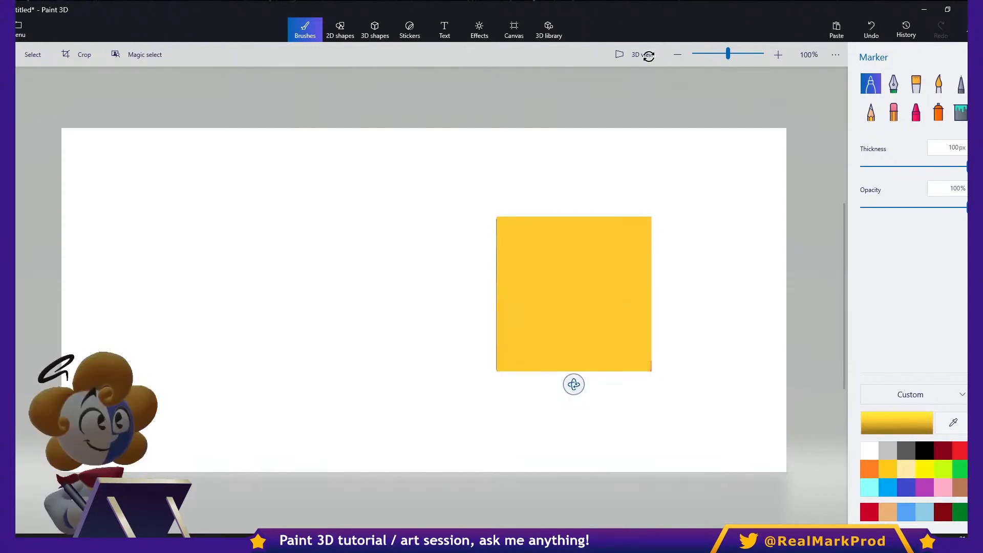
{"action": "left_click_drag", "start_coordinate": [573, 384], "coordinate": [351, 368], "text": "shift"}
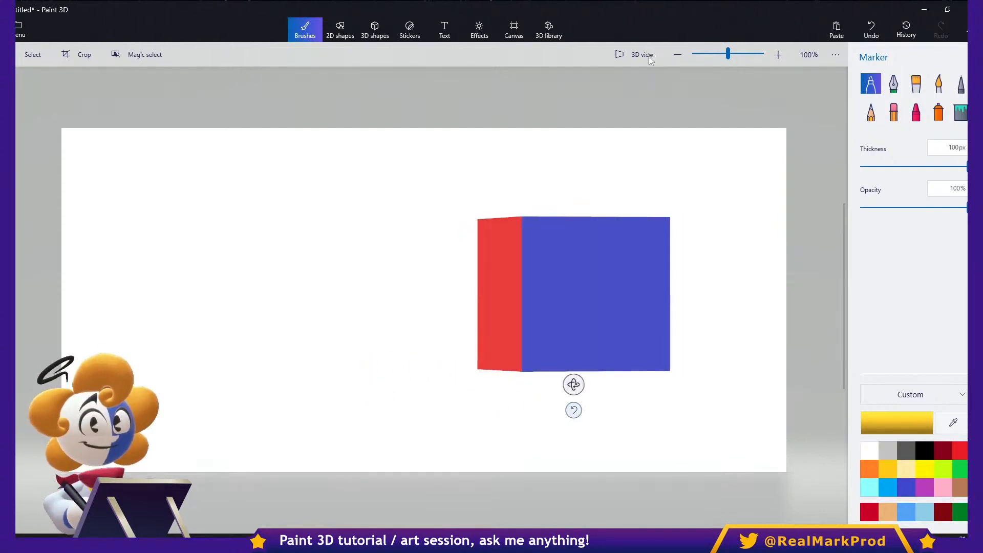
{"action": "left_click", "coordinate": [574, 410]}
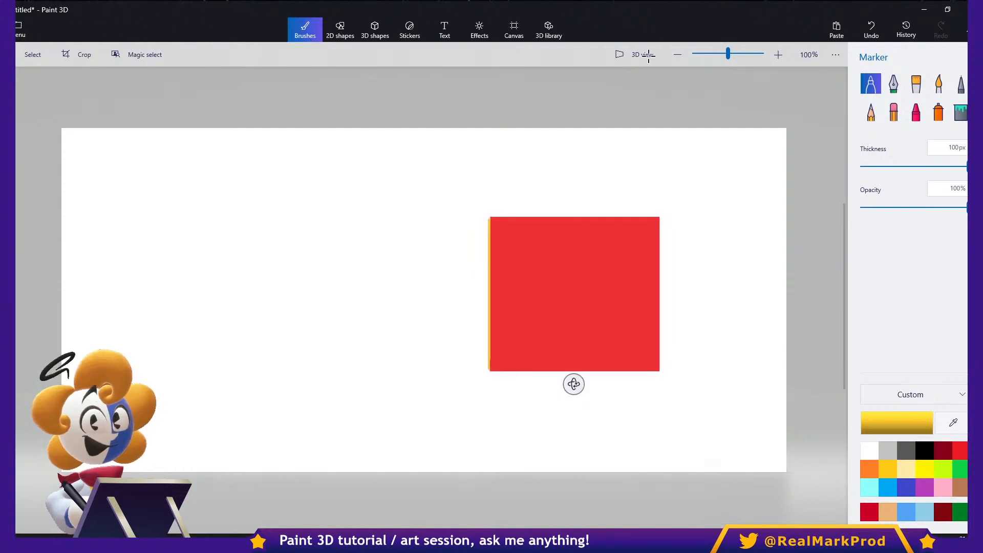
- Slide the painted cube past the canvas's left edge and back to the middle of the canvas
{"action": "left_click", "coordinate": [34, 55]}
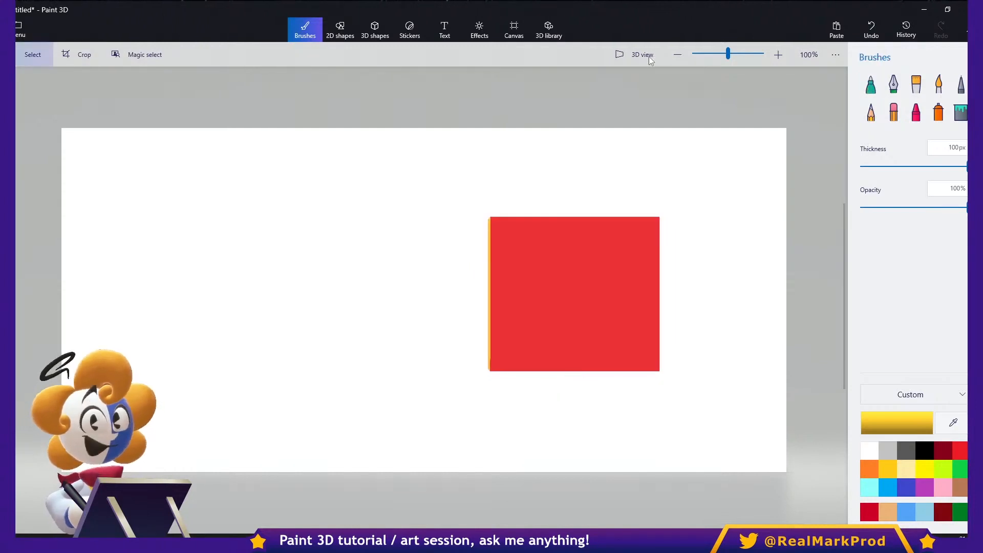
{"action": "mouse_move", "coordinate": [574, 294]}
{"action": "left_mouse_down"}
{"action": "mouse_move", "coordinate": [758, 305]}
{"action": "mouse_move", "coordinate": [824, 298]}
{"action": "mouse_move", "coordinate": [846, 276]}
{"action": "mouse_move", "coordinate": [850, 284]}
{"action": "mouse_move", "coordinate": [72, 310]}
{"action": "left_mouse_up"}
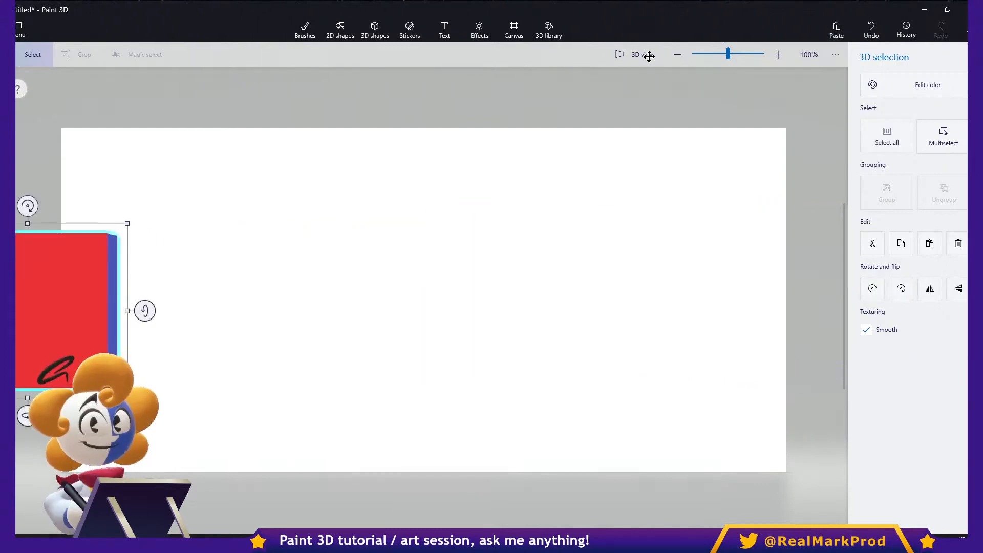
{"action": "key", "text": "ctrl+z"}
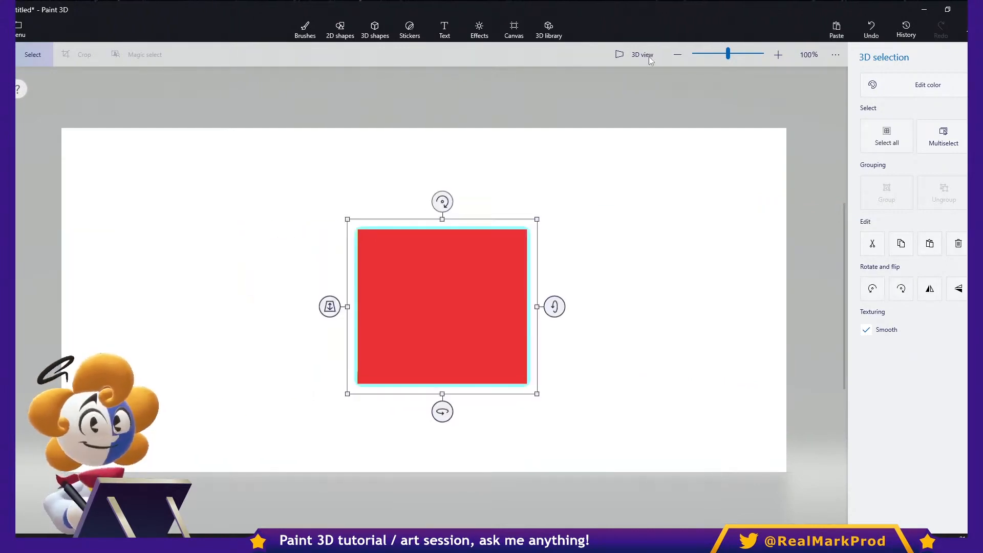
- Turn off Show perspective in the settings and return to the canvas
{"action": "key", "text": "ctrl+o"}
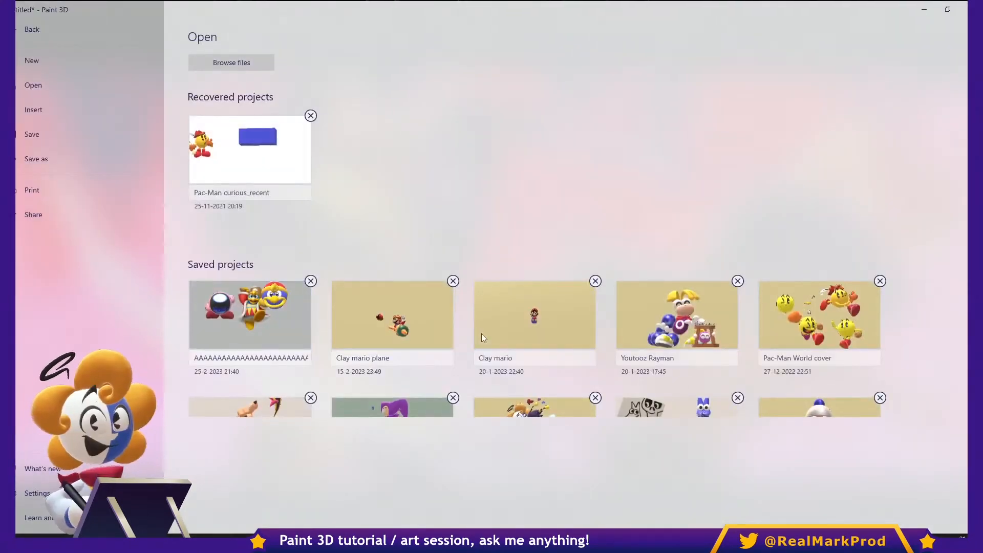
{"action": "left_click", "coordinate": [37, 493]}
{"action": "left_click", "coordinate": [199, 146]}
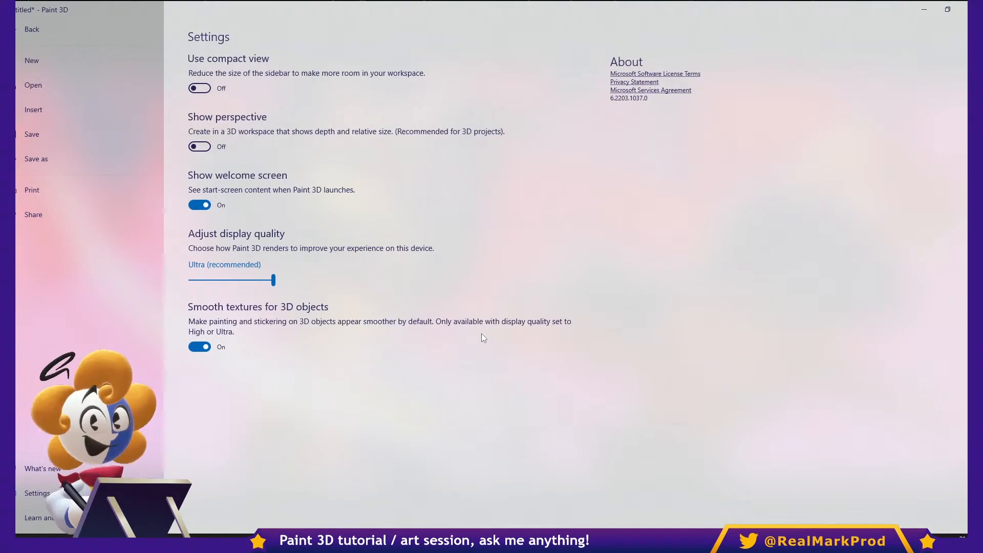
{"action": "key", "text": "Escape"}
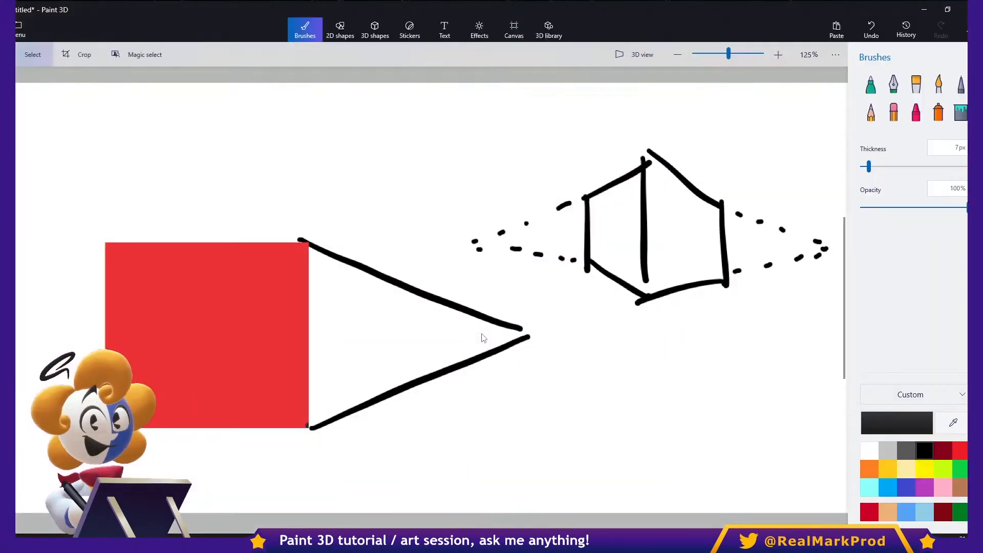
- Move the red cube across the canvas over the black perspective sketches
{"action": "left_click", "coordinate": [33, 54]}
{"action": "mouse_move", "coordinate": [207, 335]}
{"action": "left_mouse_down"}
{"action": "mouse_move", "coordinate": [470, 318]}
{"action": "mouse_move", "coordinate": [799, 327]}
{"action": "mouse_move", "coordinate": [273, 316]}
{"action": "mouse_move", "coordinate": [120, 299]}
{"action": "mouse_move", "coordinate": [586, 325]}
{"action": "mouse_move", "coordinate": [651, 167]}
{"action": "mouse_move", "coordinate": [571, 351]}
{"action": "left_mouse_up"}
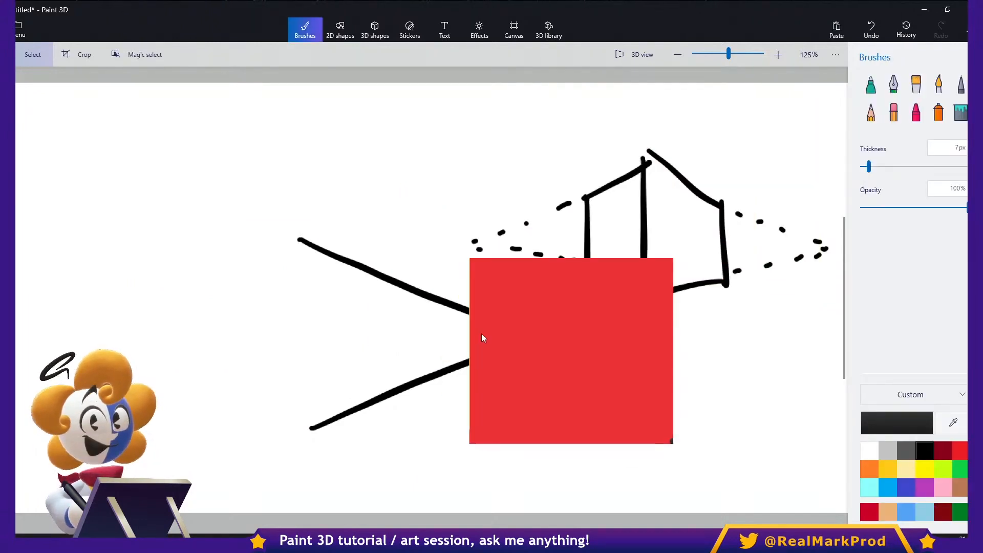
{"action": "left_click", "coordinate": [481, 333]}
{"action": "mouse_move", "coordinate": [481, 333]}
{"action": "left_mouse_down"}
{"action": "mouse_move", "coordinate": [563, 227]}
{"action": "mouse_move", "coordinate": [539, 279]}
{"action": "mouse_move", "coordinate": [587, 282]}
{"action": "mouse_move", "coordinate": [489, 244]}
{"action": "left_mouse_up"}
{"action": "key", "text": "Escape"}
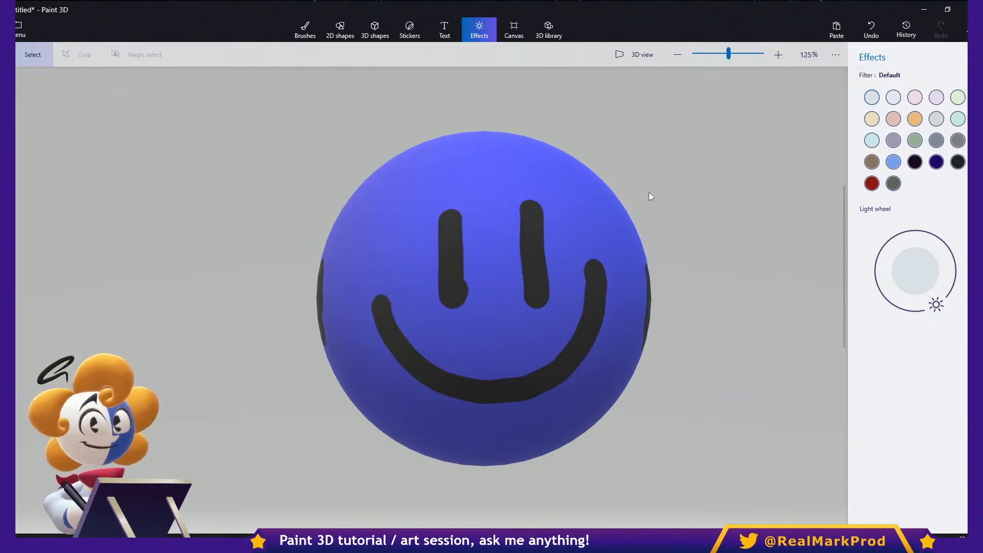
- Apply the Lavender filter to the scene with the blue smiley sphere
{"action": "left_click", "coordinate": [892, 99]}
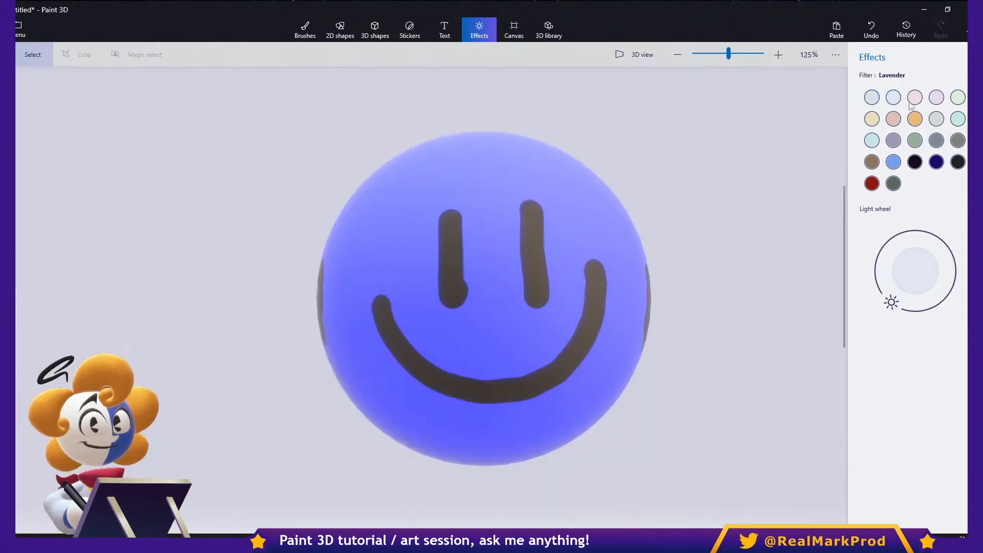
- Try the Underwater (Minecraft) filter on the sphere scene and rotate the light around it
{"action": "left_click", "coordinate": [915, 120]}
{"action": "left_click", "coordinate": [914, 140]}
{"action": "left_click", "coordinate": [914, 162]}
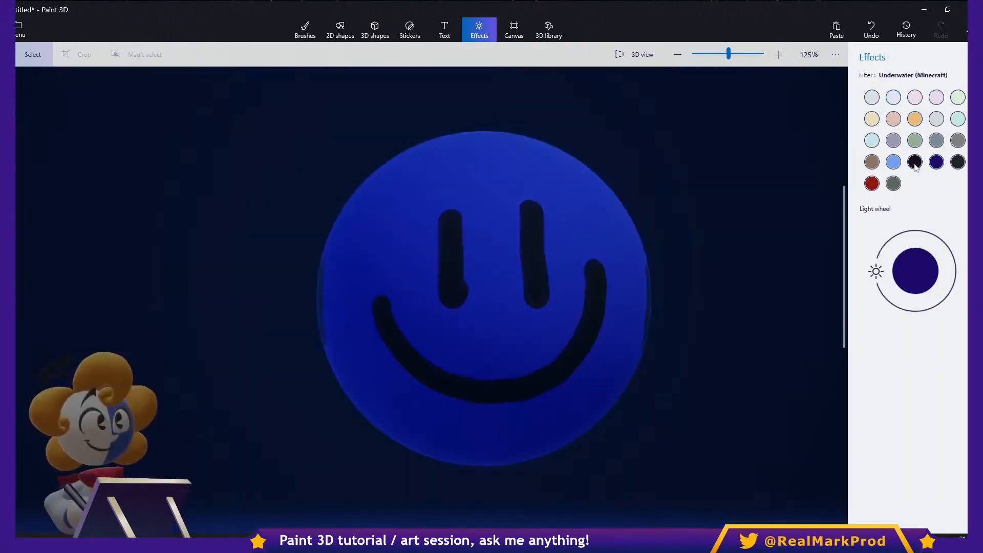
{"action": "mouse_move", "coordinate": [876, 273]}
{"action": "left_mouse_down"}
{"action": "mouse_move", "coordinate": [952, 267]}
{"action": "mouse_move", "coordinate": [826, 217]}
{"action": "mouse_move", "coordinate": [876, 253]}
{"action": "left_mouse_up"}
{"action": "left_click_drag", "start_coordinate": [923, 277], "coordinate": [883, 224]}
- Try the Nether (Minecraft) filter with the light rotated to below the sphere, and switch to the Cave (Minecraft) filter
{"action": "left_click", "coordinate": [872, 183]}
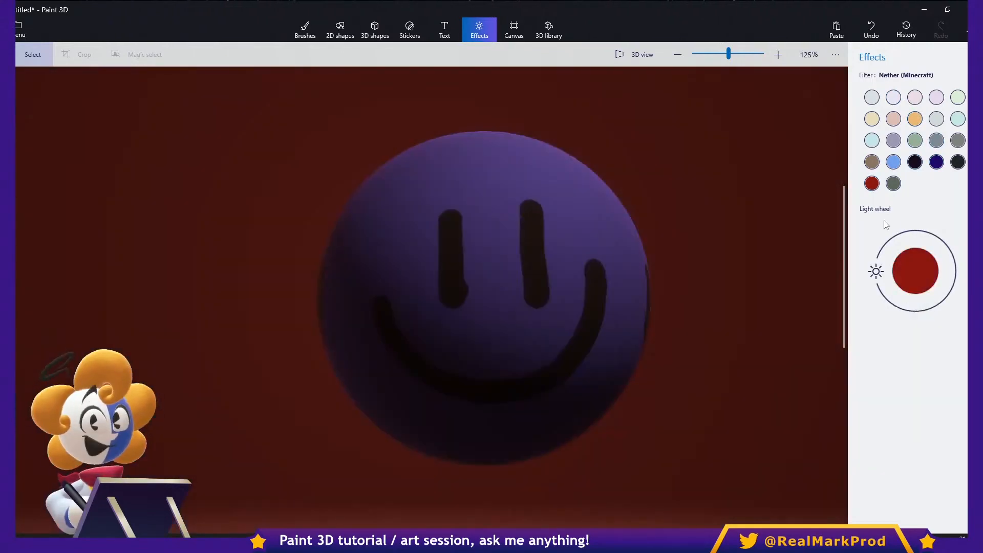
{"action": "left_click_drag", "start_coordinate": [875, 277], "coordinate": [909, 311]}
{"action": "left_click", "coordinate": [957, 162]}
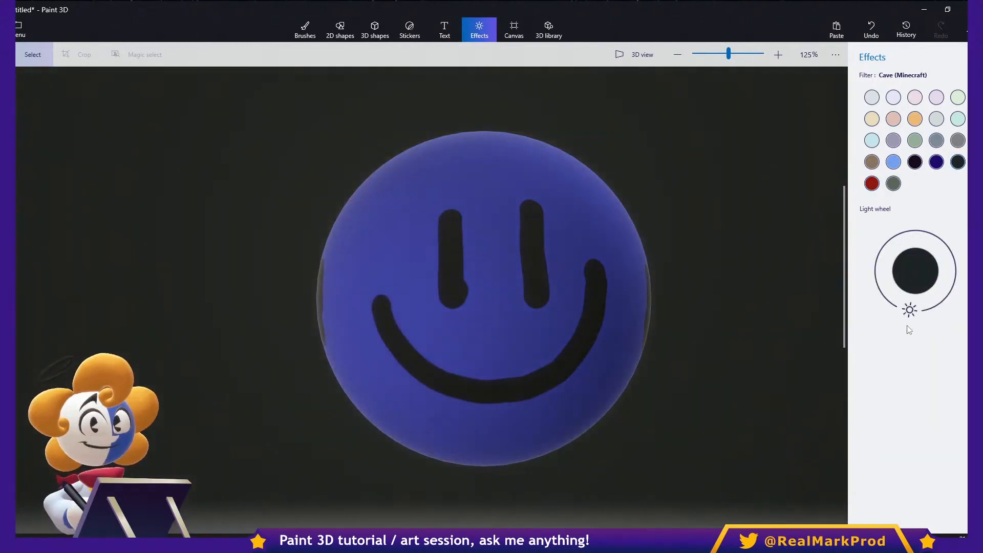
- Apply the Honey filter to the scene and set the light direction to just past the lowest point of the light wheel
{"action": "left_click", "coordinate": [916, 142]}
{"action": "left_click", "coordinate": [915, 122]}
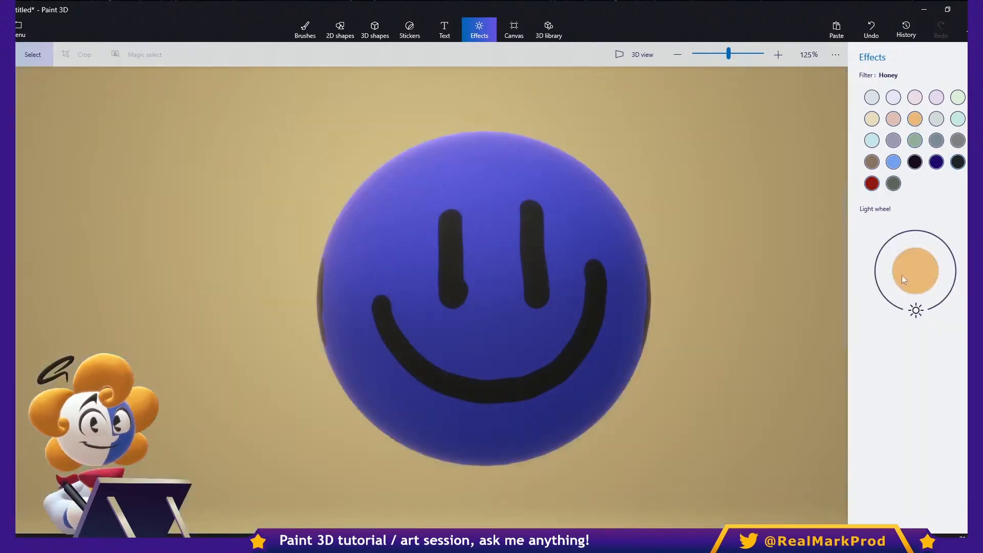
{"action": "mouse_move", "coordinate": [917, 321]}
{"action": "left_mouse_down"}
{"action": "mouse_move", "coordinate": [873, 276]}
{"action": "mouse_move", "coordinate": [955, 274]}
{"action": "mouse_move", "coordinate": [920, 327]}
{"action": "left_mouse_up"}
- Select the black perspective sketches on the canvas behind the sphere and delete them
{"action": "key", "text": "alt+b"}
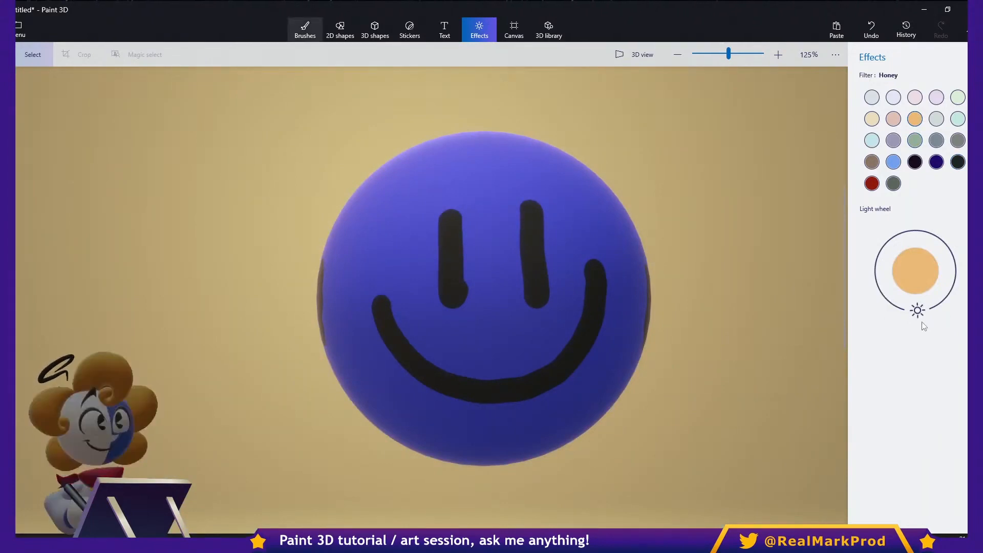
{"action": "key", "text": "alt+c"}
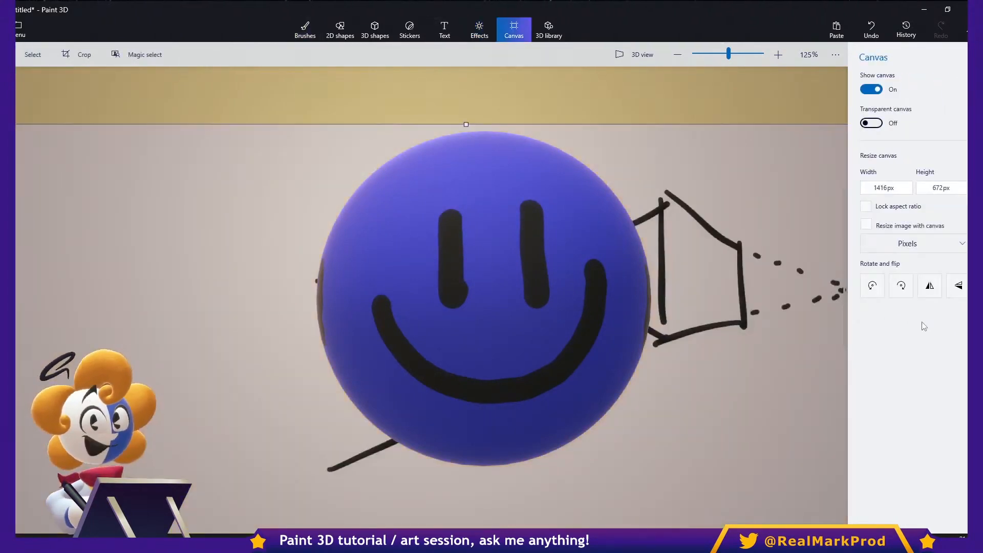
{"action": "left_click", "coordinate": [77, 54]}
{"action": "left_click", "coordinate": [33, 54]}
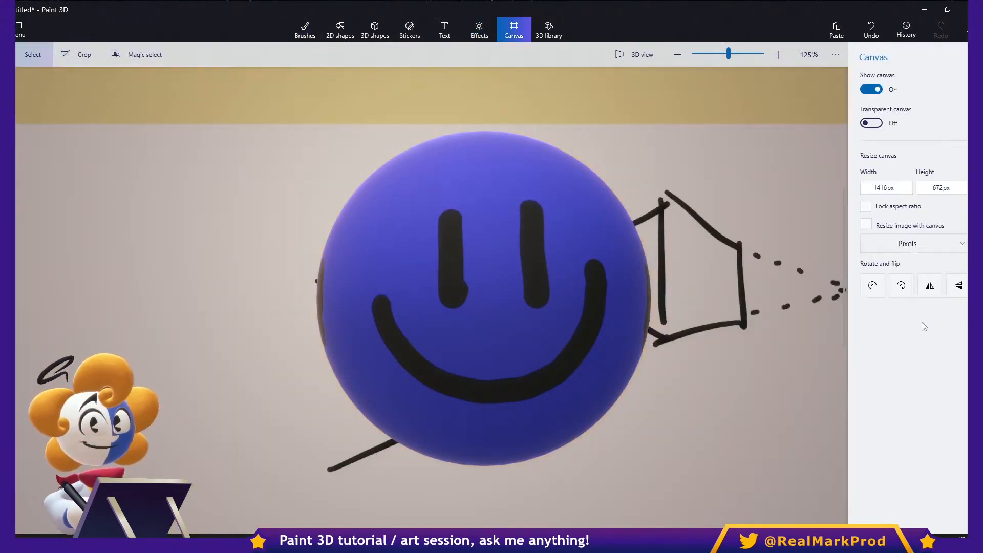
{"action": "left_click_drag", "start_coordinate": [233, 494], "coordinate": [831, 150]}
{"action": "key", "text": "Delete"}
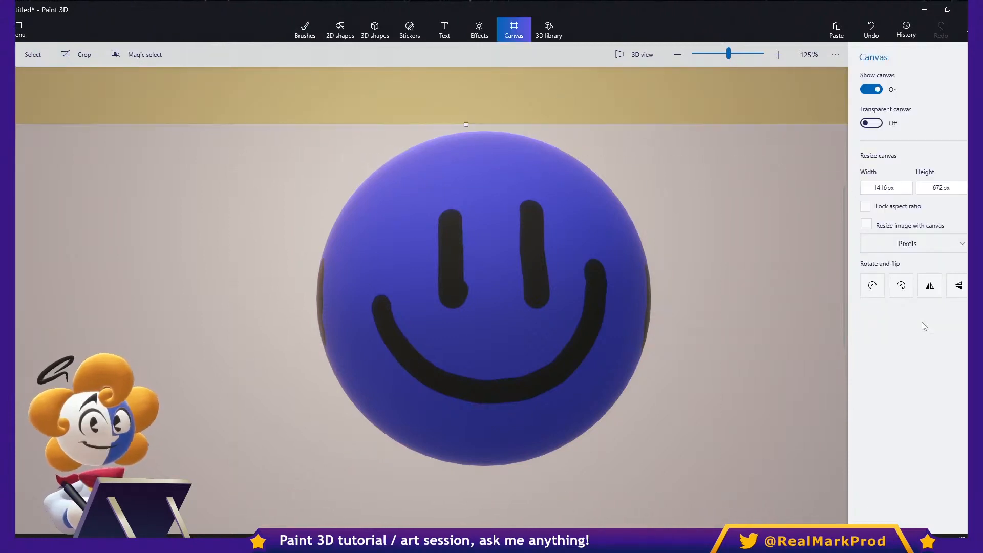
- Move the blue smiley sphere slightly down and to the left on the canvas
{"action": "left_click_drag", "start_coordinate": [483, 298], "coordinate": [456, 360]}
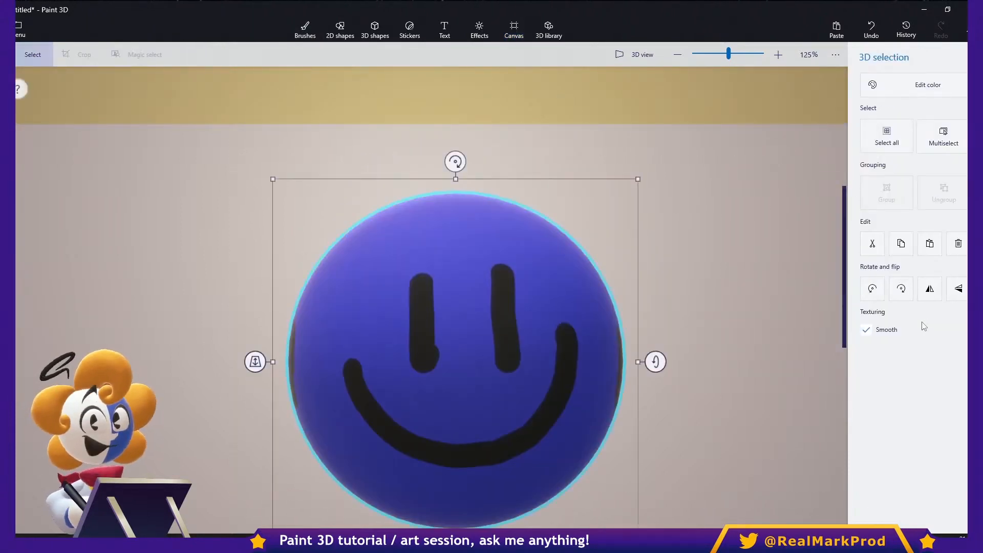
{"action": "left_click_drag", "start_coordinate": [844, 267], "coordinate": [844, 287]}
{"action": "left_click", "coordinate": [514, 29]}
- Draw a short red Marker stroke beside the upper-left edge of the blue sphere
{"action": "left_click", "coordinate": [305, 29]}
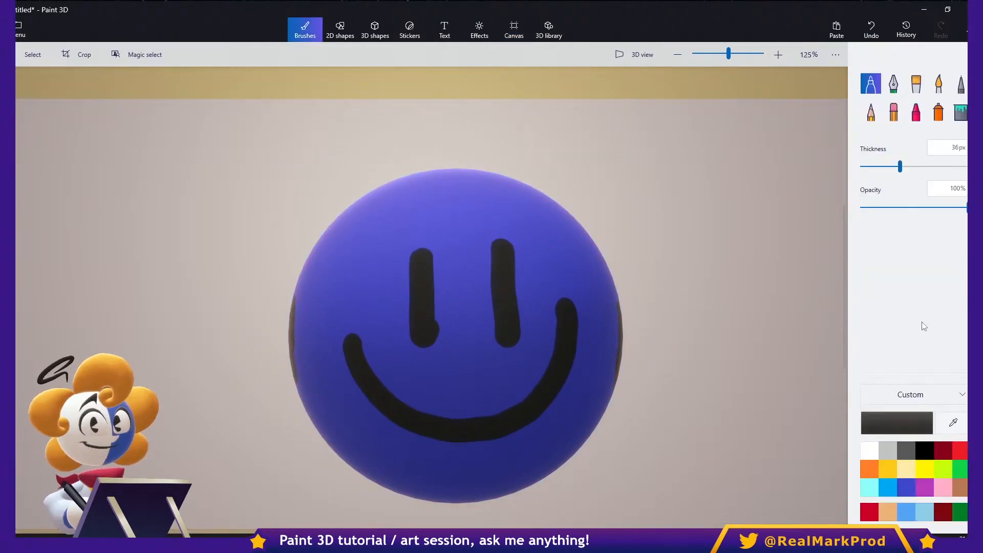
{"action": "left_click_drag", "start_coordinate": [844, 286], "coordinate": [844, 302]}
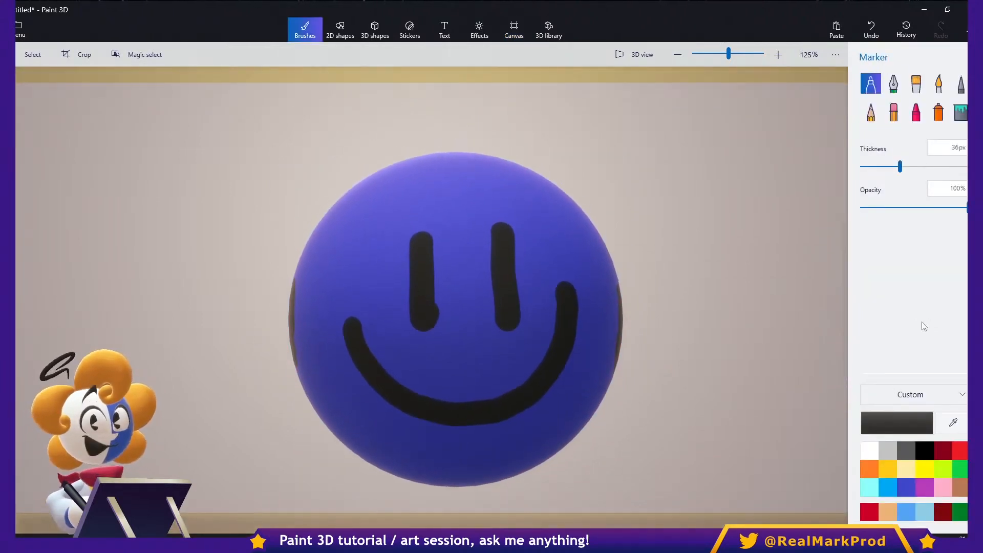
{"action": "left_click", "coordinate": [960, 451]}
{"action": "mouse_move", "coordinate": [310, 196]}
{"action": "left_mouse_down"}
{"action": "mouse_move", "coordinate": [454, 135]}
{"action": "mouse_move", "coordinate": [600, 199]}
{"action": "mouse_move", "coordinate": [460, 153]}
{"action": "mouse_move", "coordinate": [299, 226]}
{"action": "mouse_move", "coordinate": [291, 248]}
{"action": "left_mouse_up"}
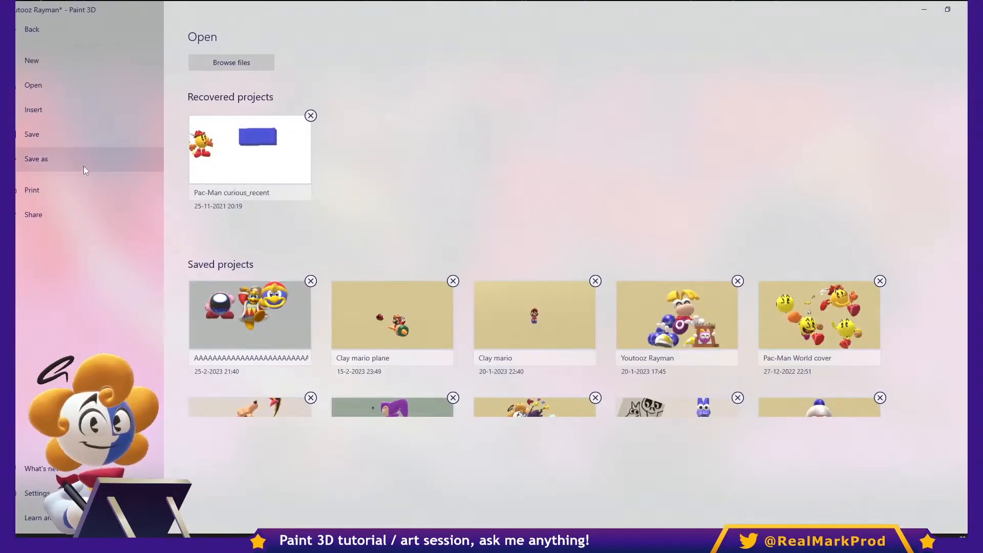
- Open the image export settings for the Youtooz Rayman project and choose PNG (image) as the file type
{"action": "left_click", "coordinate": [84, 164]}
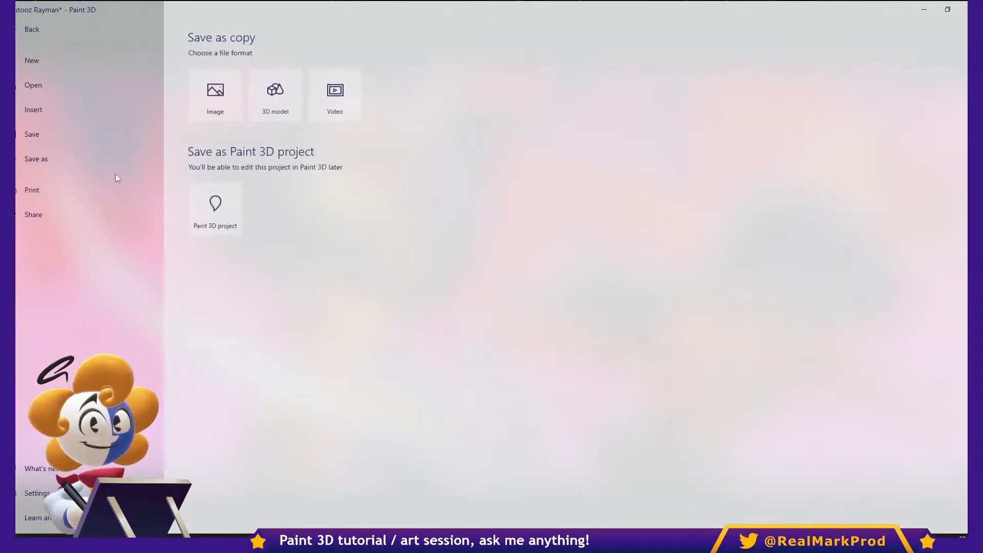
{"action": "left_click", "coordinate": [212, 119]}
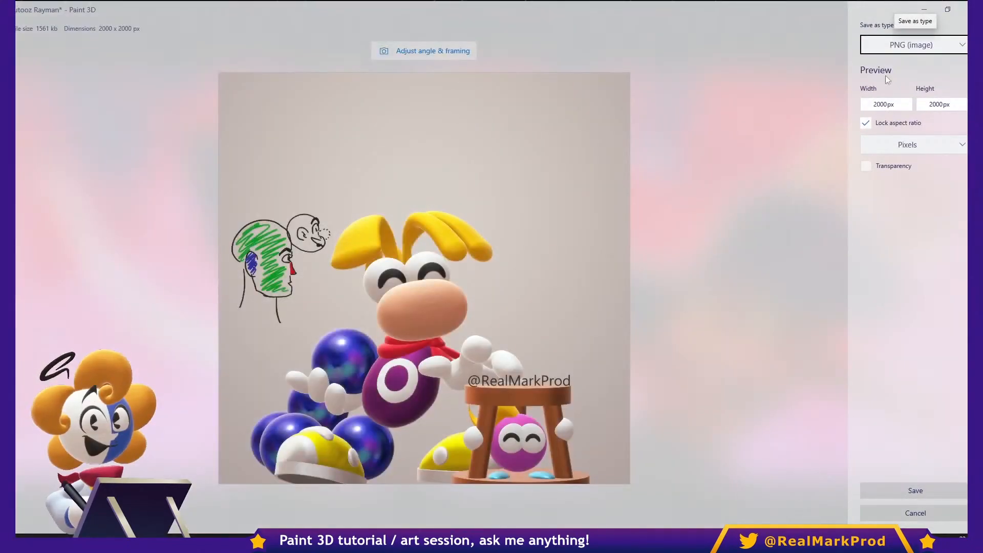
{"action": "left_click", "coordinate": [942, 51]}
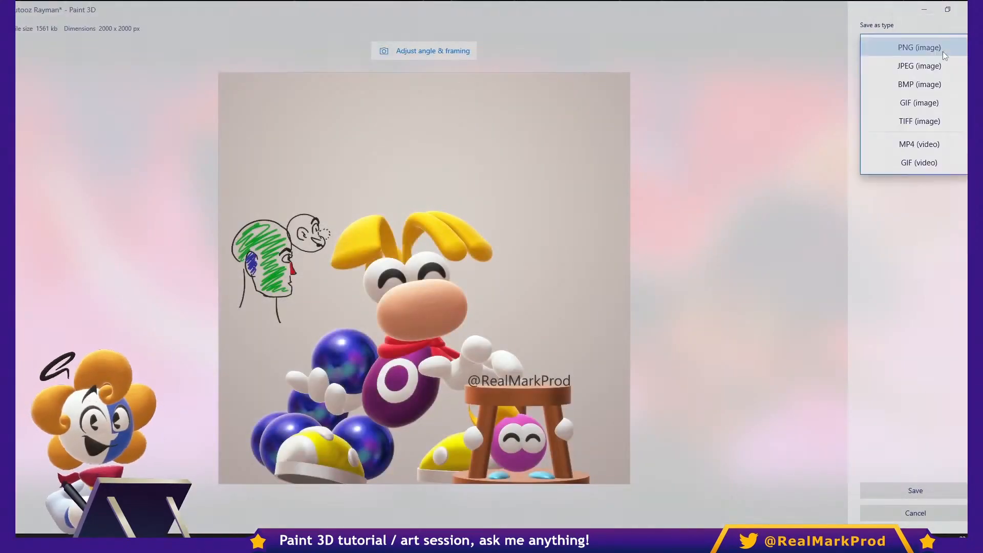
{"action": "left_click", "coordinate": [938, 45]}
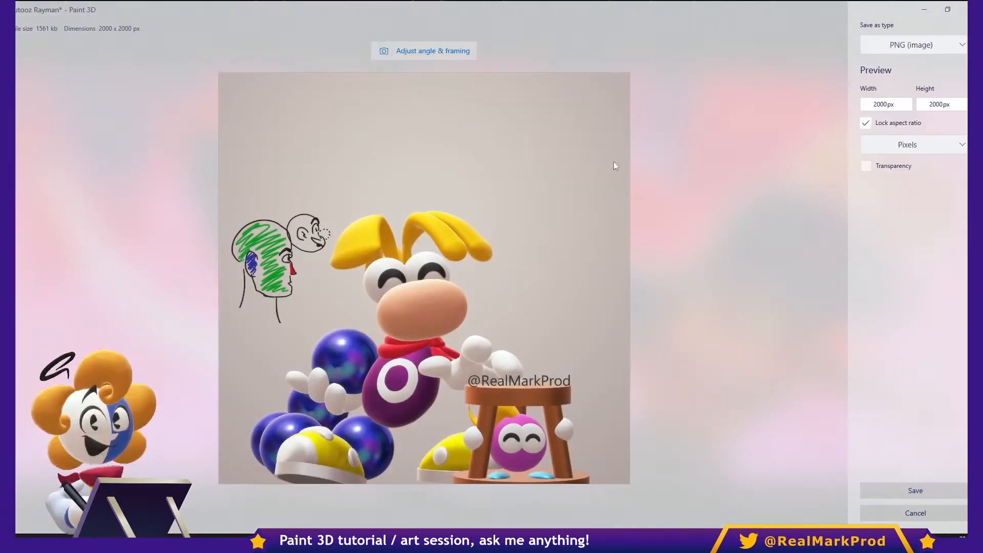
- Try framing the export in 3D view with the Rayman scene orbited and a 1:1 frame, and discard the framing
{"action": "left_click", "coordinate": [433, 54]}
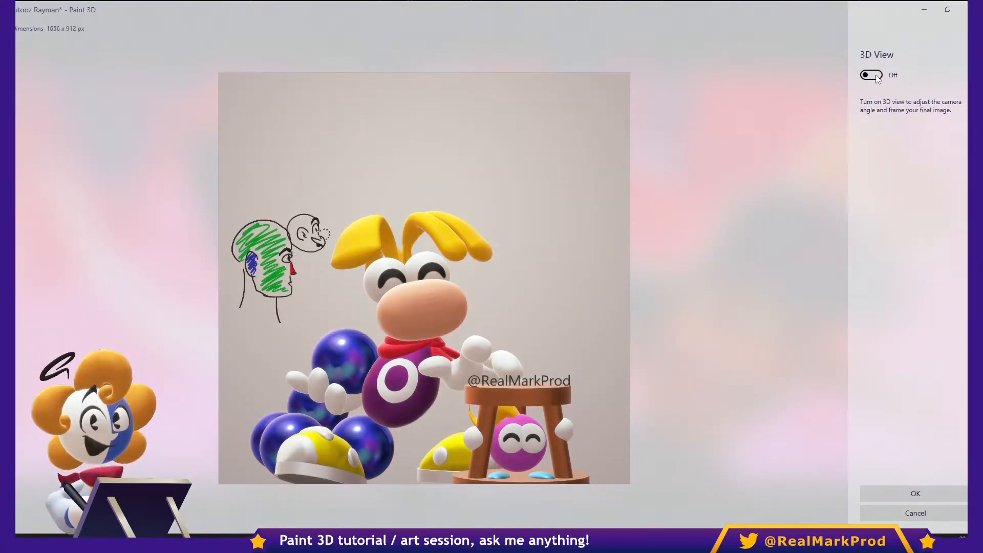
{"action": "left_click", "coordinate": [870, 75]}
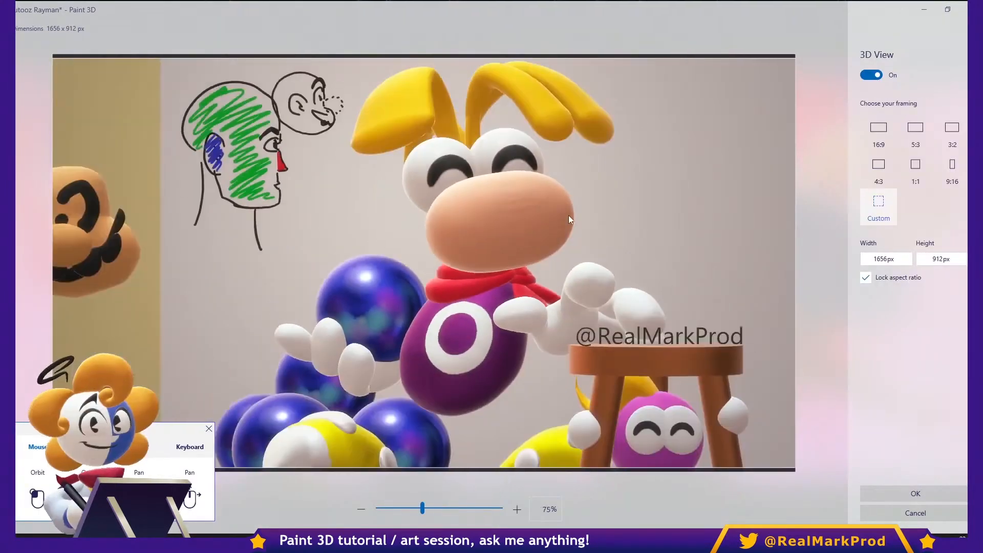
{"action": "left_click_drag", "start_coordinate": [569, 219], "coordinate": [621, 229]}
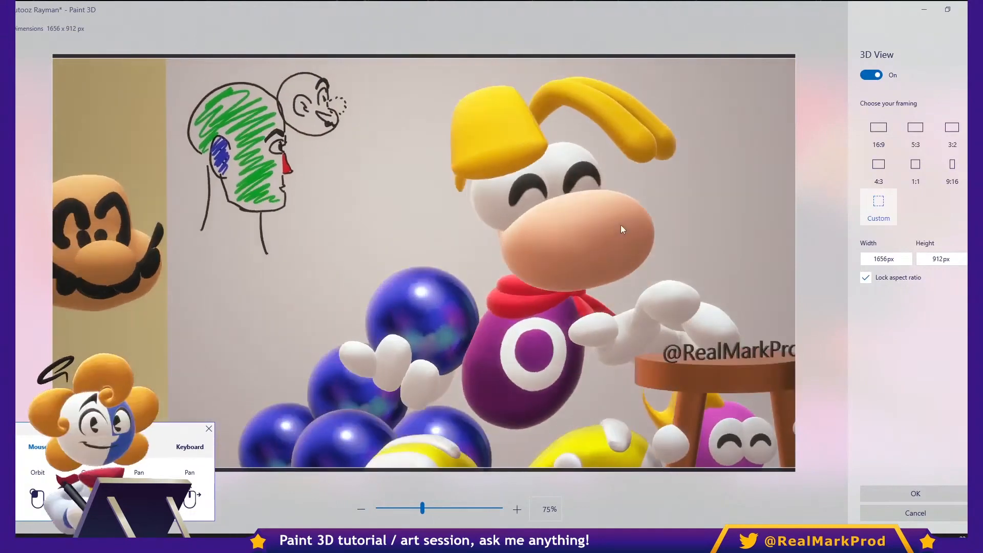
{"action": "left_click", "coordinate": [909, 180]}
{"action": "left_click_drag", "start_coordinate": [548, 267], "coordinate": [509, 275]}
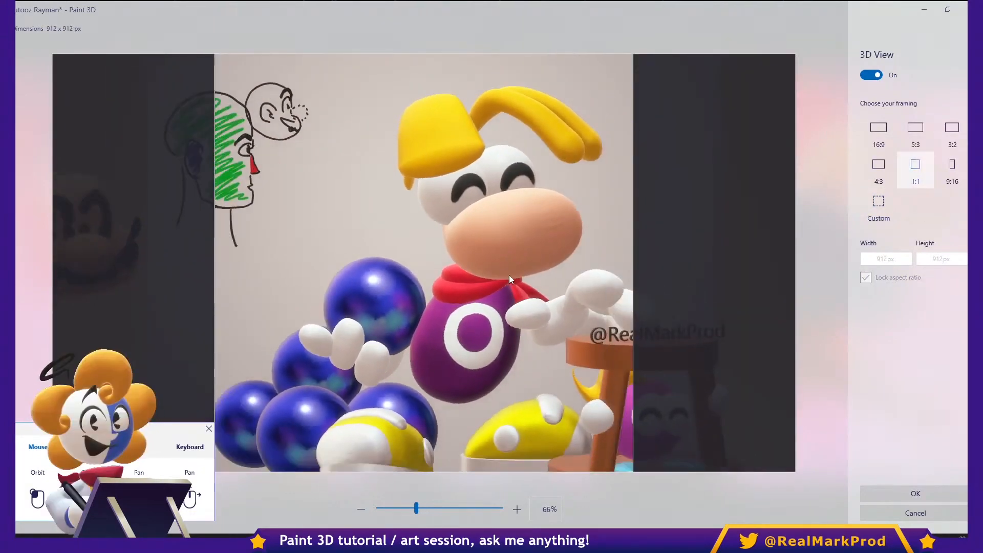
{"action": "left_click", "coordinate": [883, 517]}
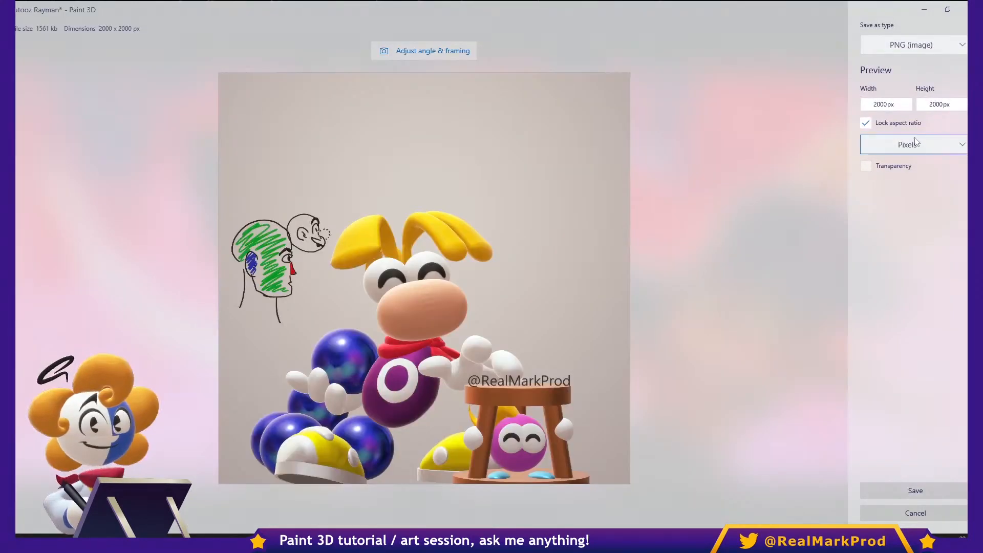
- Preview the PNG export with a transparent background and turn Transparency back off
{"action": "left_click", "coordinate": [886, 171]}
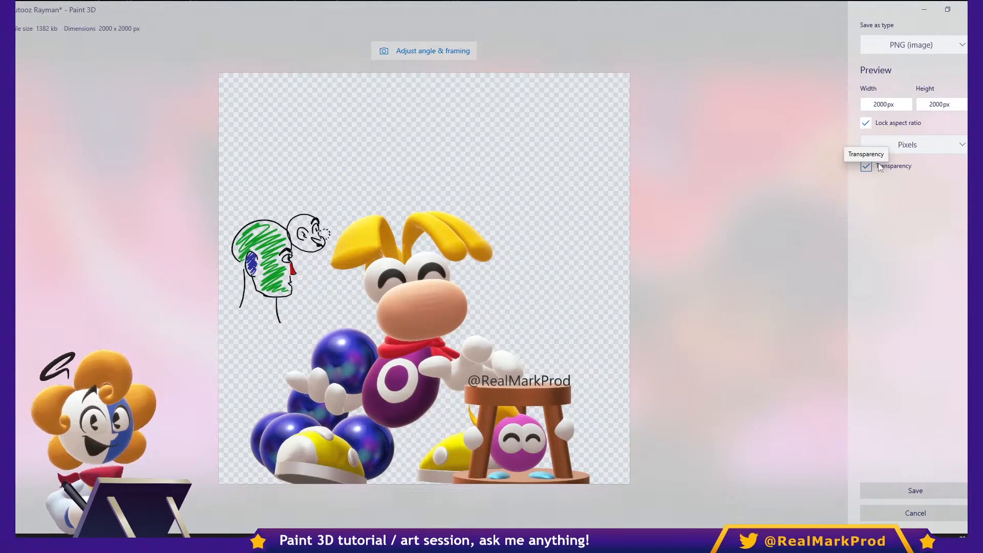
{"action": "left_click", "coordinate": [866, 166]}
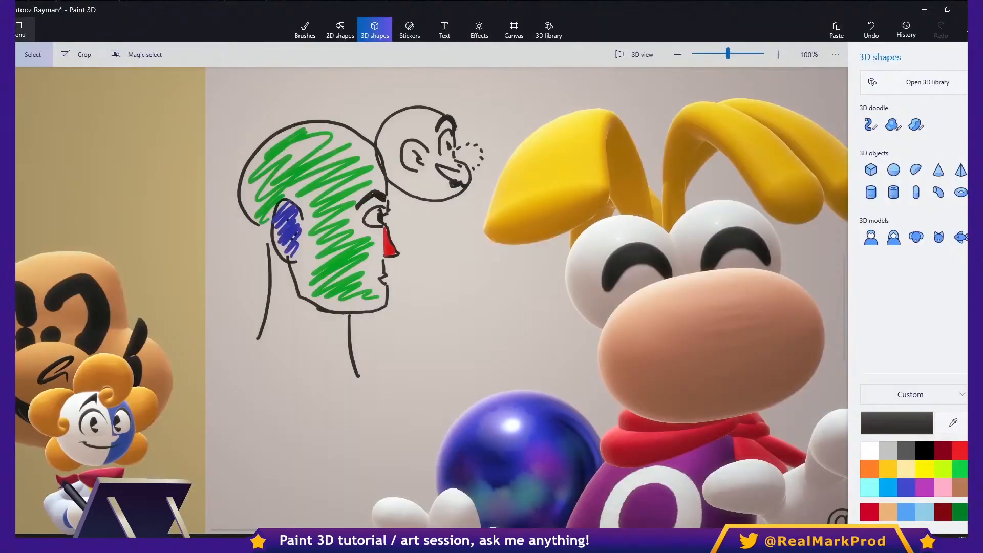
- Start saving a copy of the Youtooz Rayman project as an MP4 video
{"action": "left_click", "coordinate": [25, 31]}
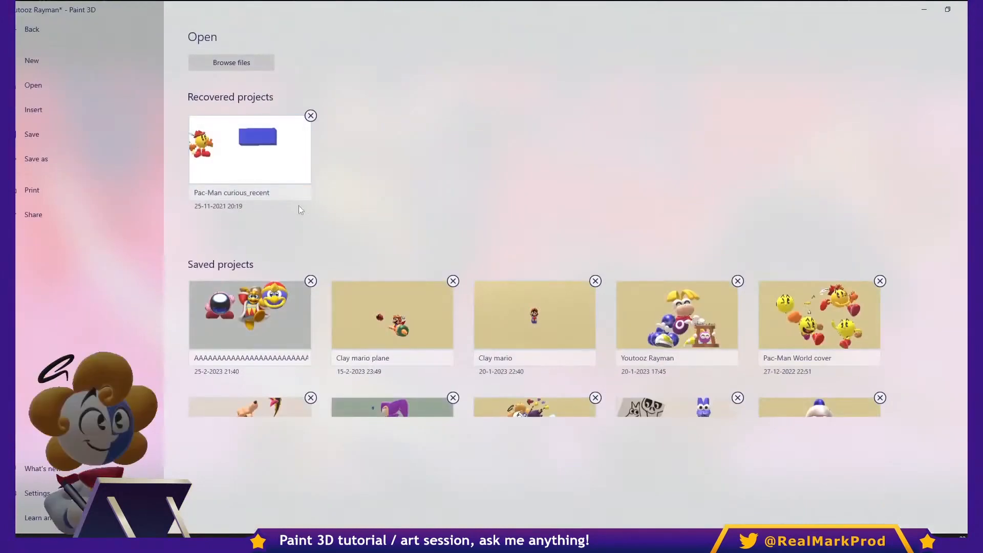
{"action": "left_click", "coordinate": [67, 160]}
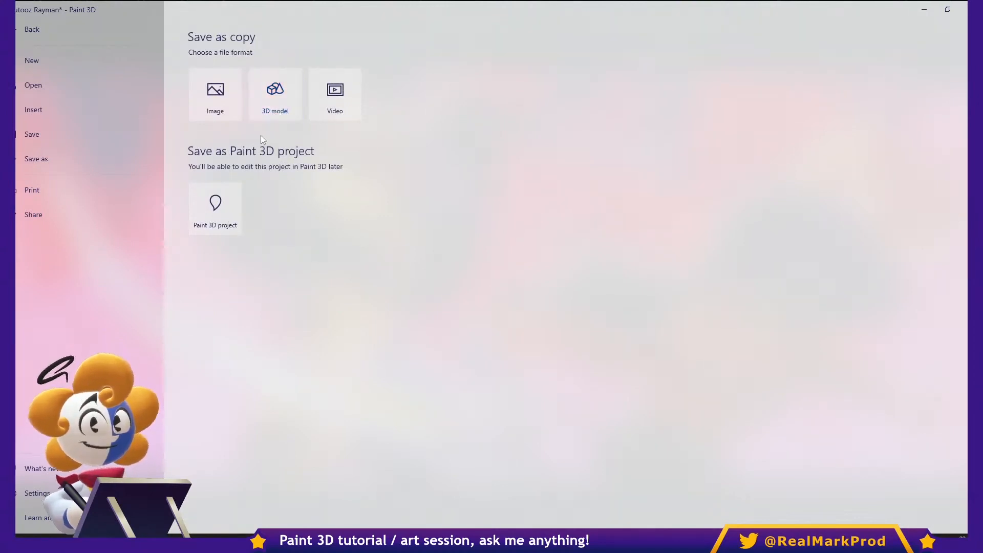
{"action": "left_click", "coordinate": [333, 116]}
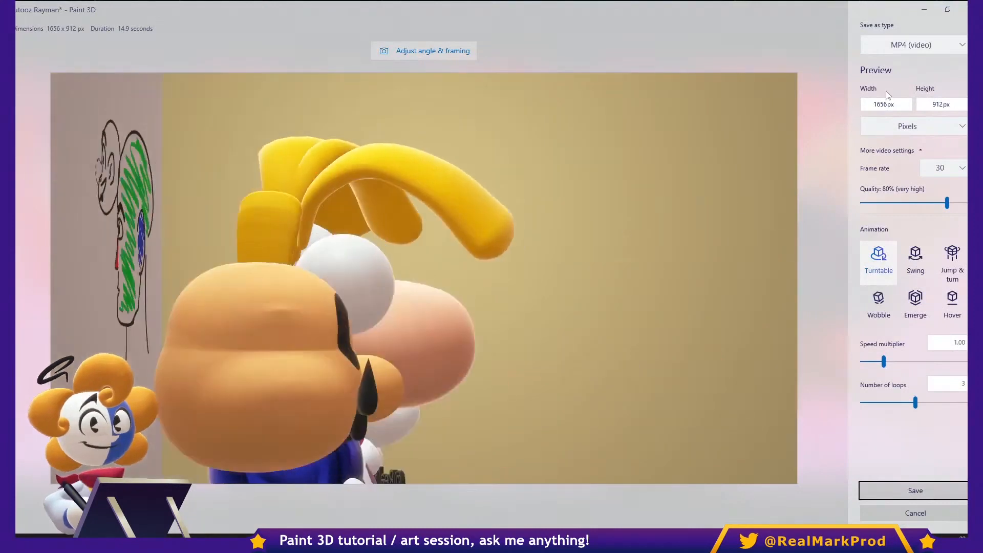
- Preview the Hover, Emerge and Wobble video animations and set the animation back to Turntable
{"action": "left_click", "coordinate": [952, 258]}
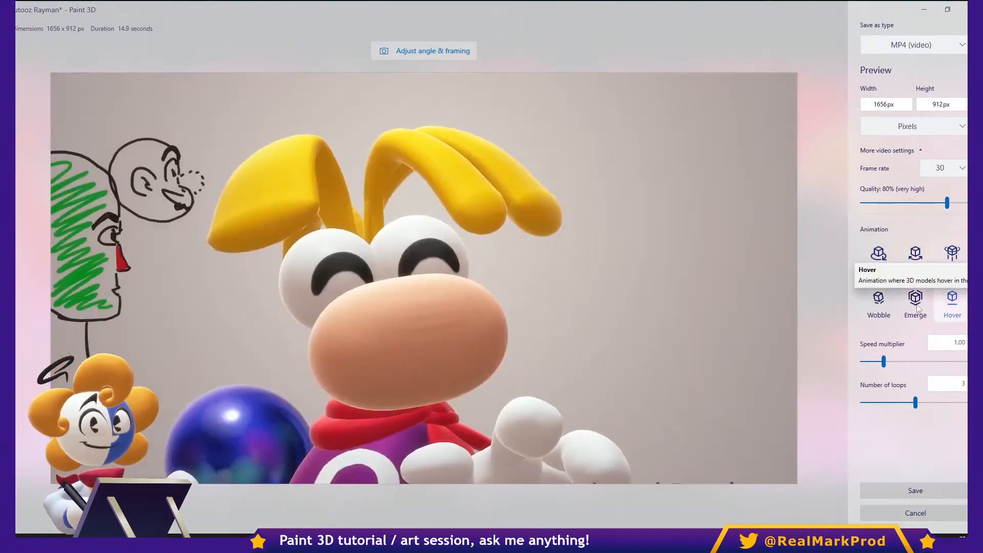
{"action": "left_click", "coordinate": [915, 302]}
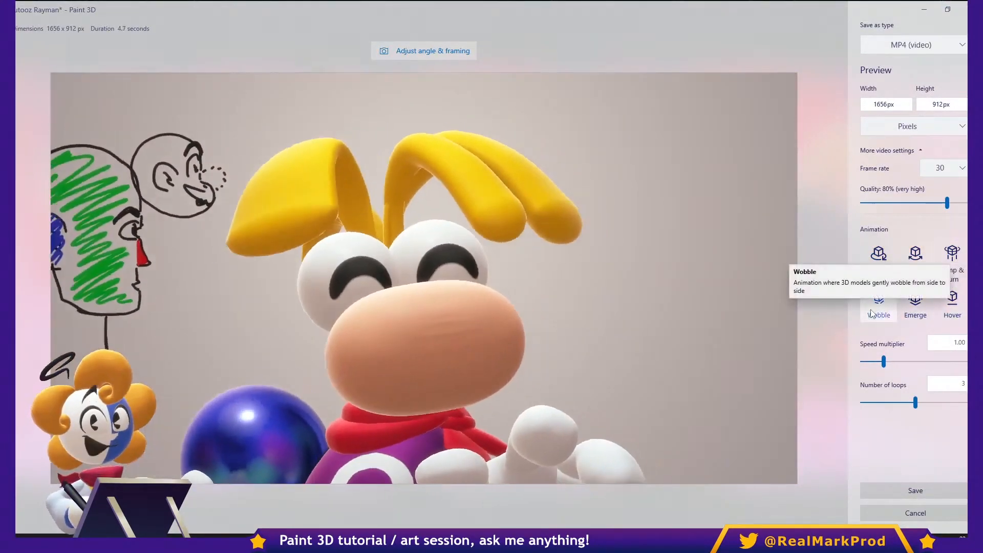
{"action": "left_click", "coordinate": [878, 256]}
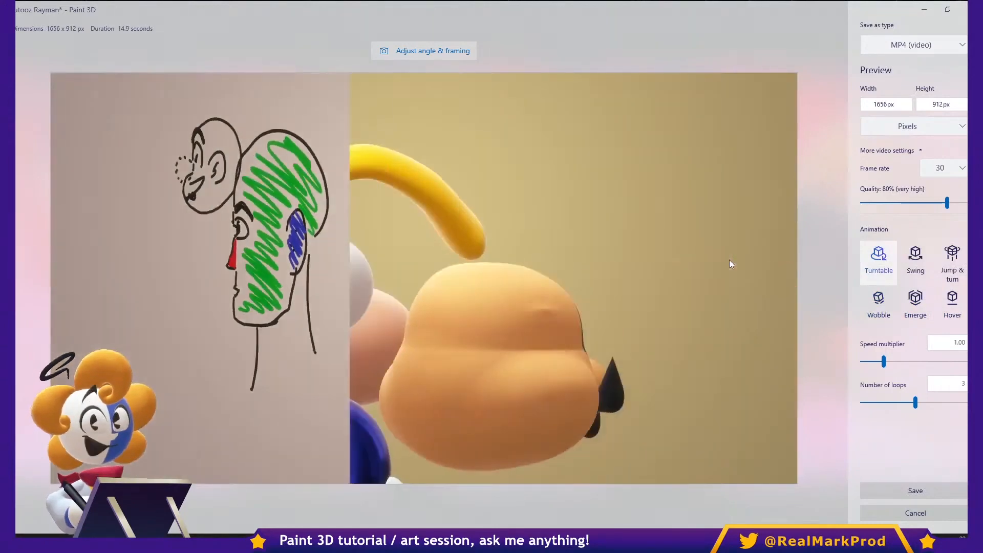